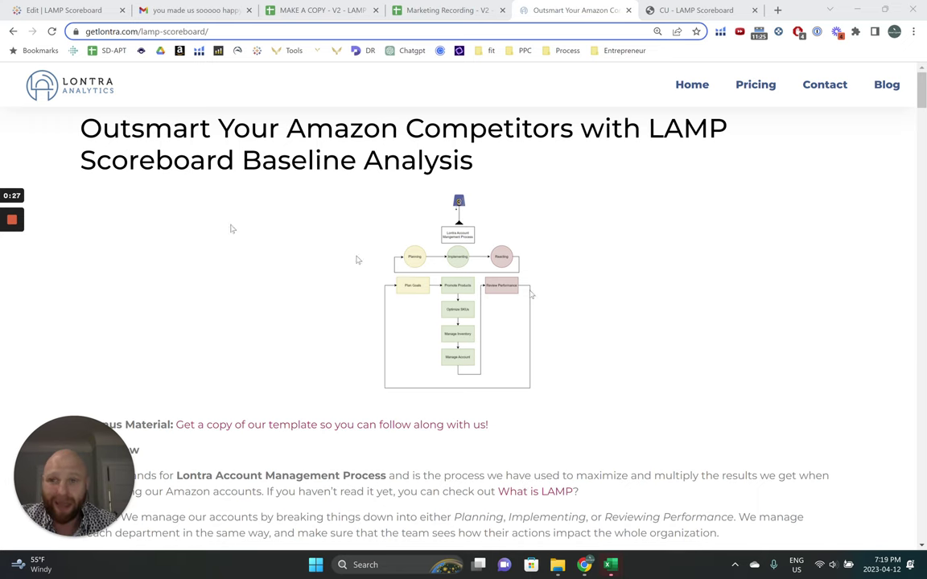
Scroll to the LAMP Scoreboard template signup form, view it, then go to the Sendinblue email.
{"action": "scroll", "coordinate": [596, 145], "scroll_direction": "down", "scroll_amount": 1}
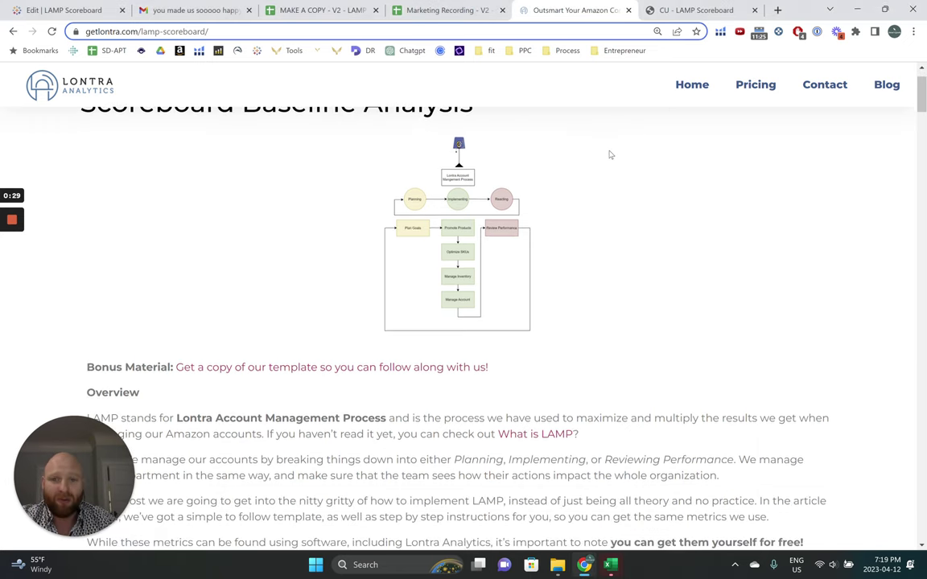
{"action": "scroll", "coordinate": [609, 153], "scroll_direction": "up", "scroll_amount": 1}
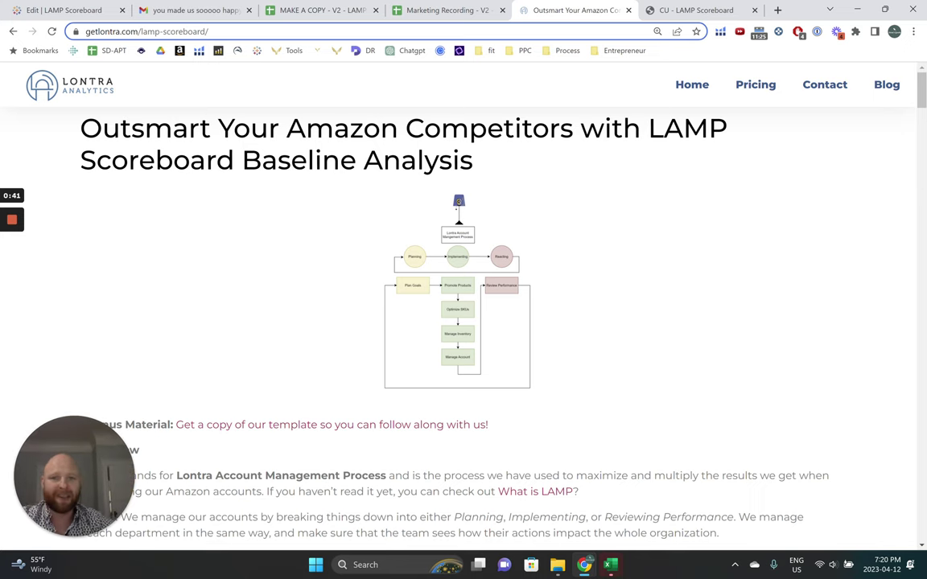
{"action": "scroll", "coordinate": [418, 282], "scroll_direction": "down", "scroll_amount": 1}
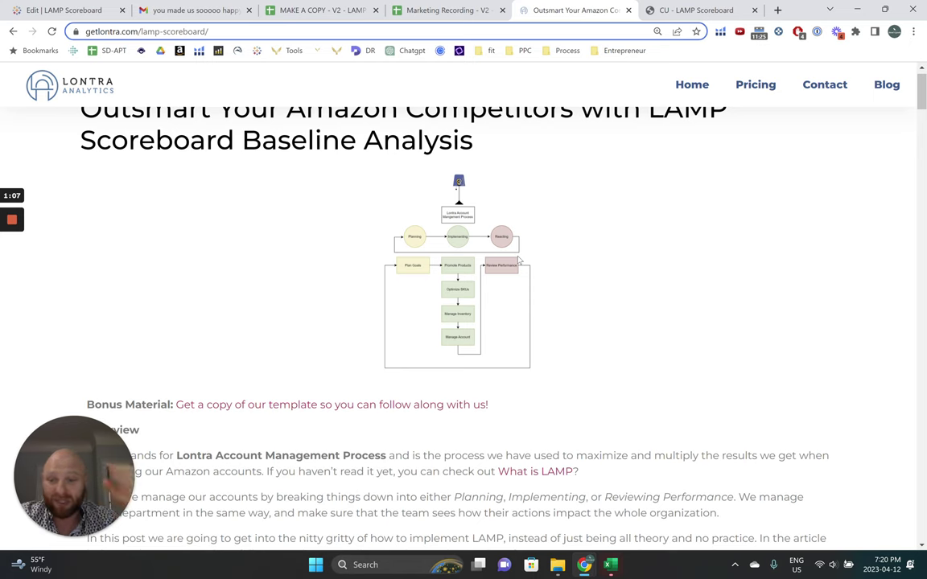
{"action": "scroll", "coordinate": [572, 325], "scroll_direction": "down", "scroll_amount": 1}
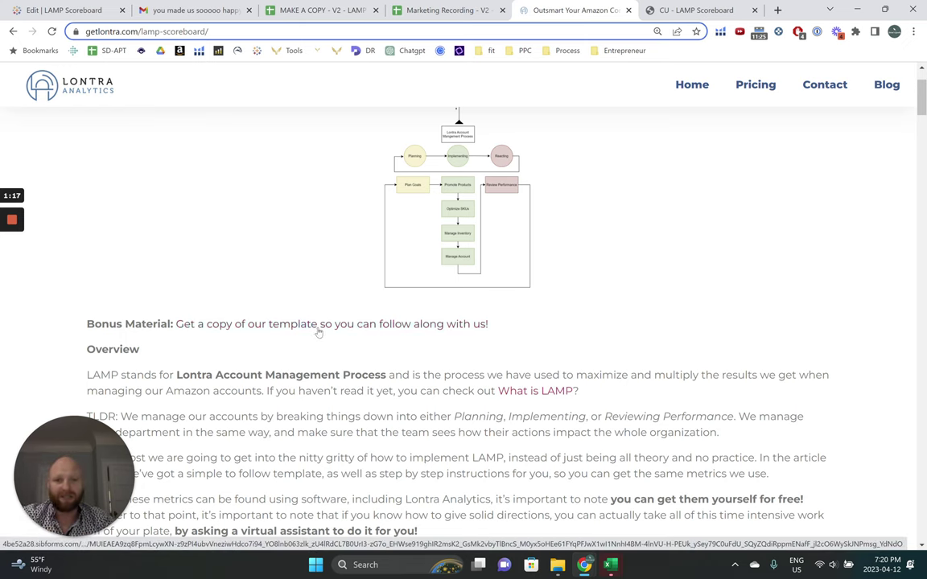
{"action": "left_click", "coordinate": [329, 329]}
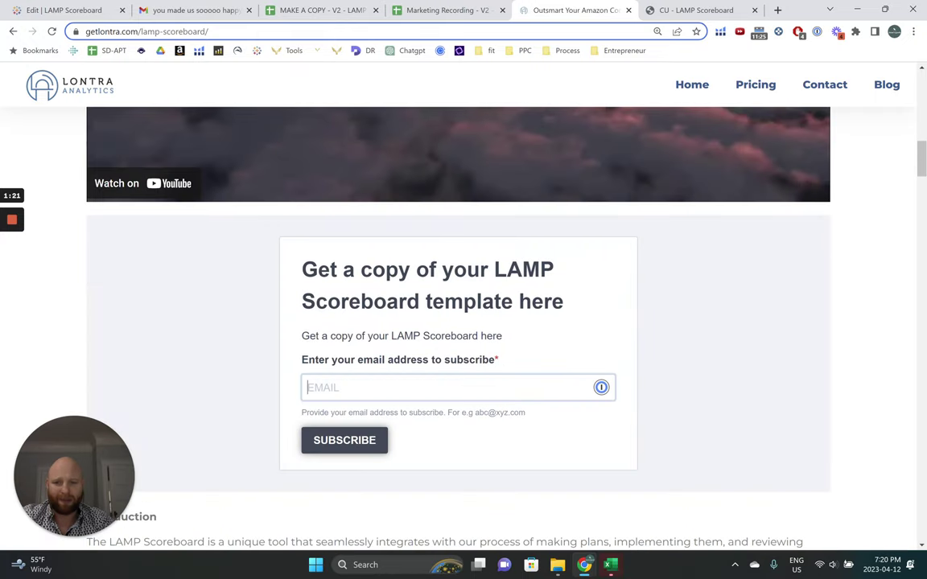
{"action": "left_click", "coordinate": [680, 10]}
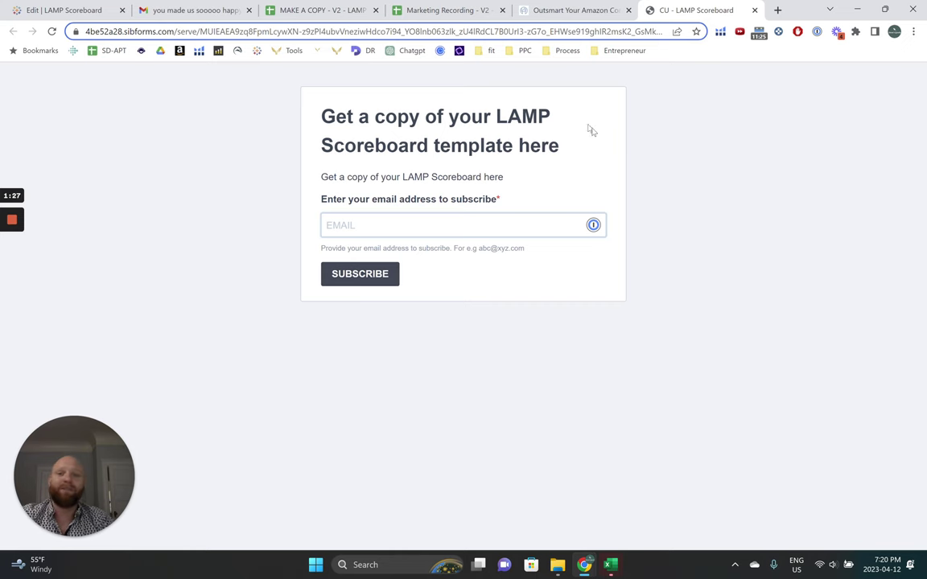
{"action": "left_click", "coordinate": [193, 11]}
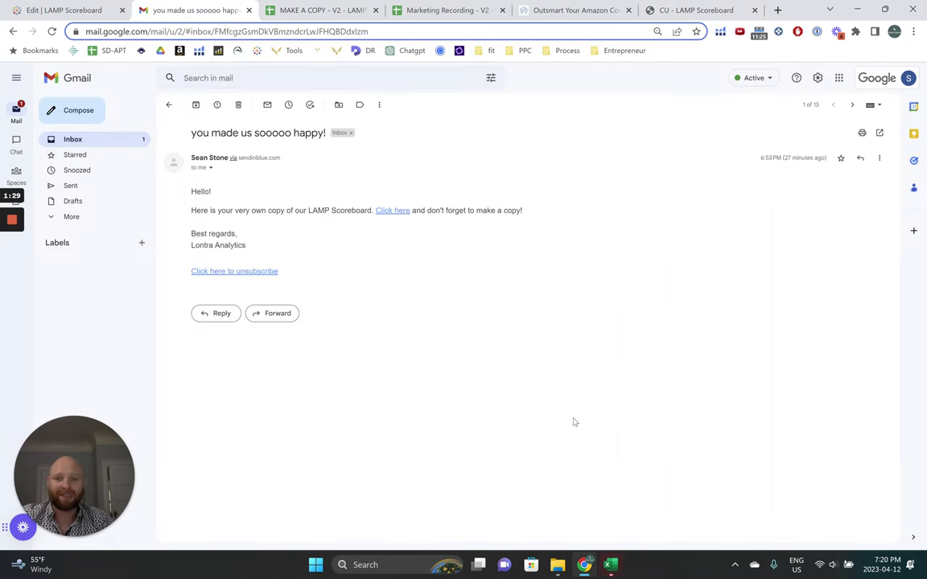
Open the emailed LAMP Scoreboard link and check the Marketing Recording and MAKE A COPY spreadsheets.
{"action": "left_click", "coordinate": [403, 211]}
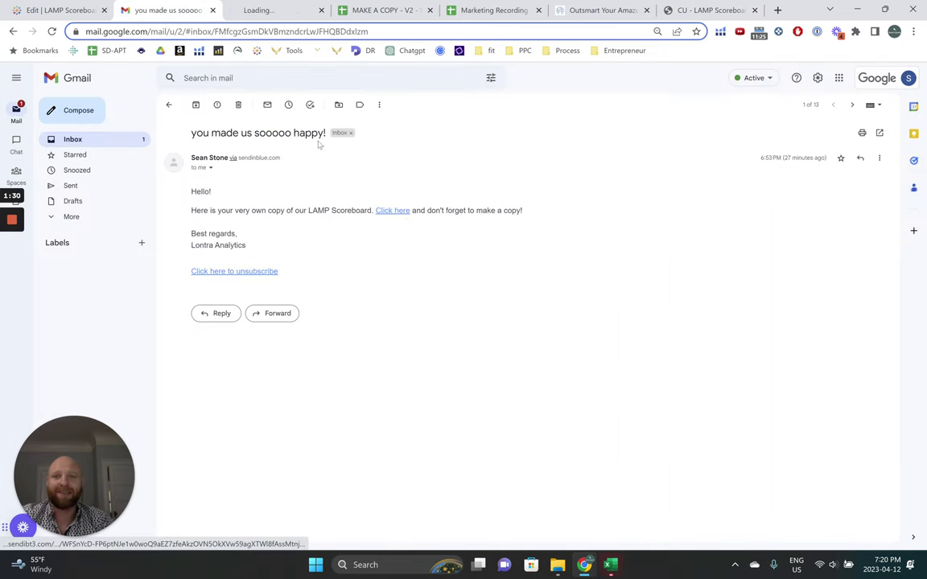
{"action": "left_click", "coordinate": [256, 10]}
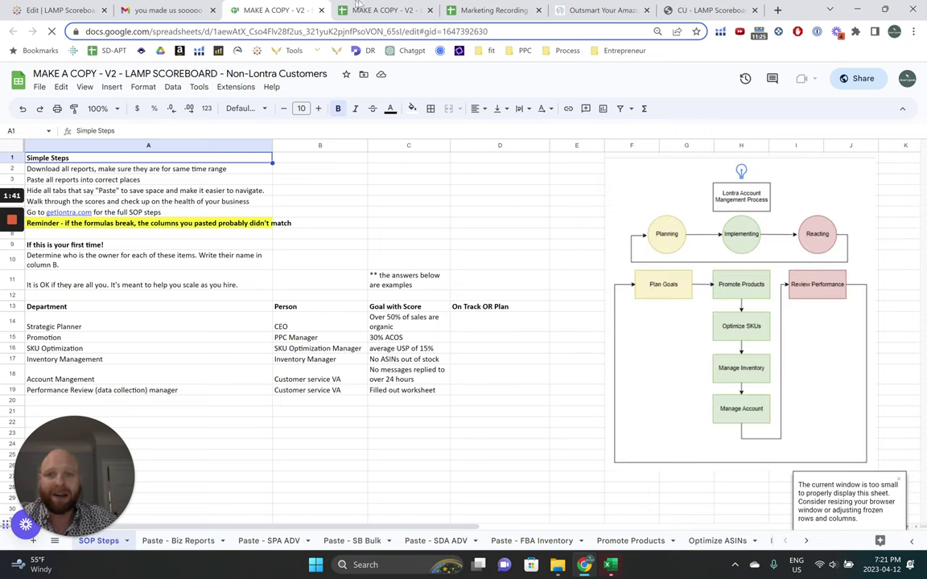
{"action": "left_click", "coordinate": [461, 11]}
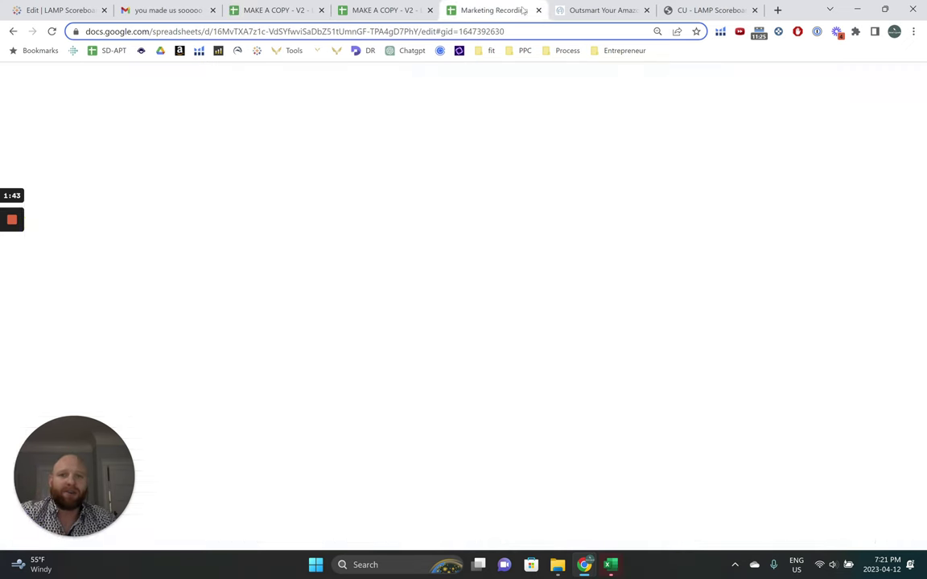
{"action": "left_click", "coordinate": [388, 6]}
{"action": "left_click", "coordinate": [627, 6]}
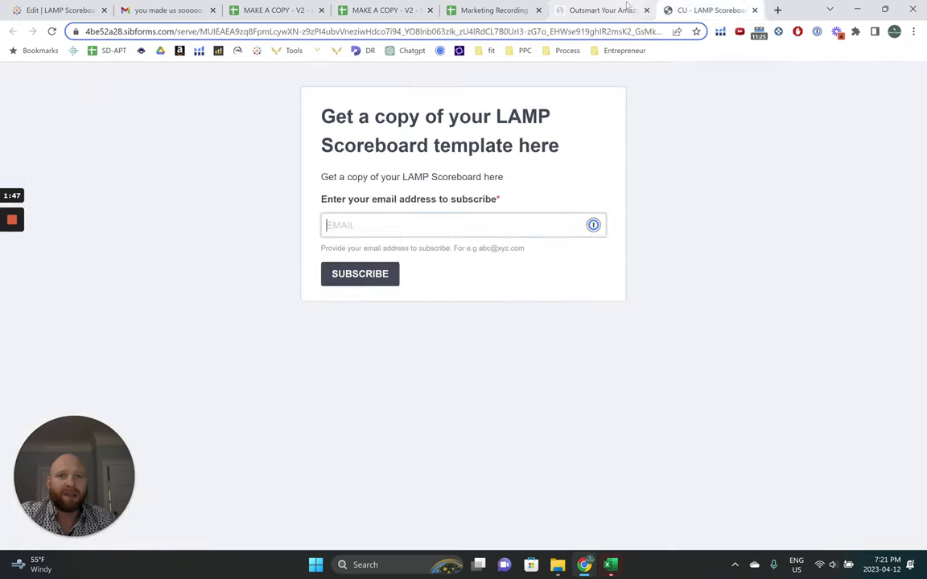
{"action": "left_click", "coordinate": [627, 6]}
Scroll the LAMP Scoreboard article to the 'Establishing a baseline' section and its spreadsheet screenshot.
{"action": "scroll", "coordinate": [398, 334], "scroll_direction": "down", "scroll_amount": 2}
{"action": "scroll", "coordinate": [398, 338], "scroll_direction": "up", "scroll_amount": 6}
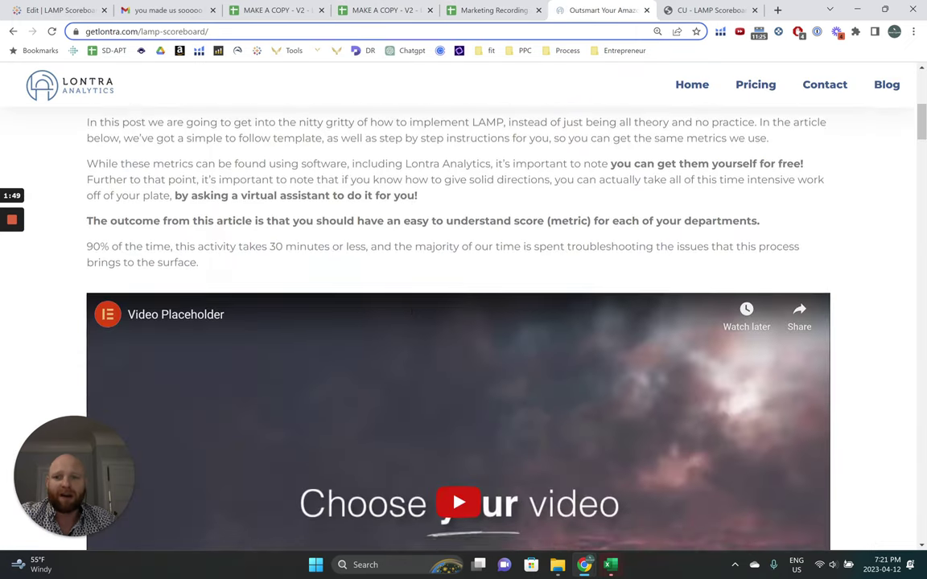
{"action": "scroll", "coordinate": [387, 328], "scroll_direction": "up", "scroll_amount": 3}
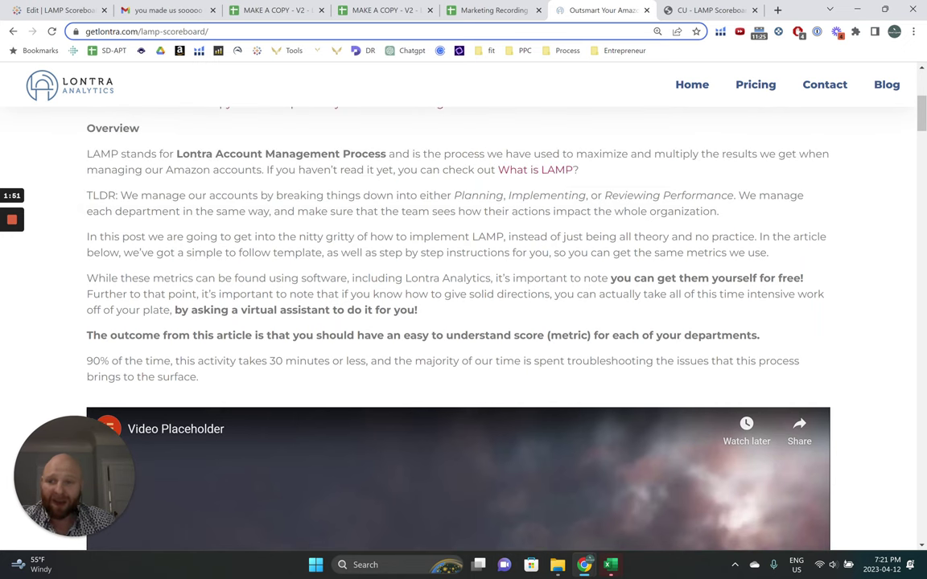
{"action": "scroll", "coordinate": [415, 308], "scroll_direction": "up", "scroll_amount": 1}
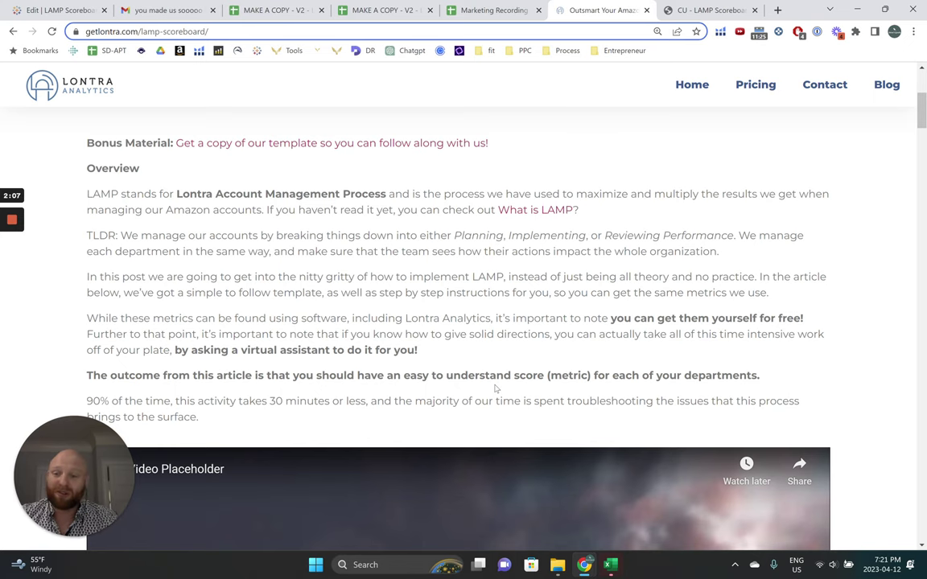
{"action": "scroll", "coordinate": [425, 359], "scroll_direction": "down", "scroll_amount": 1}
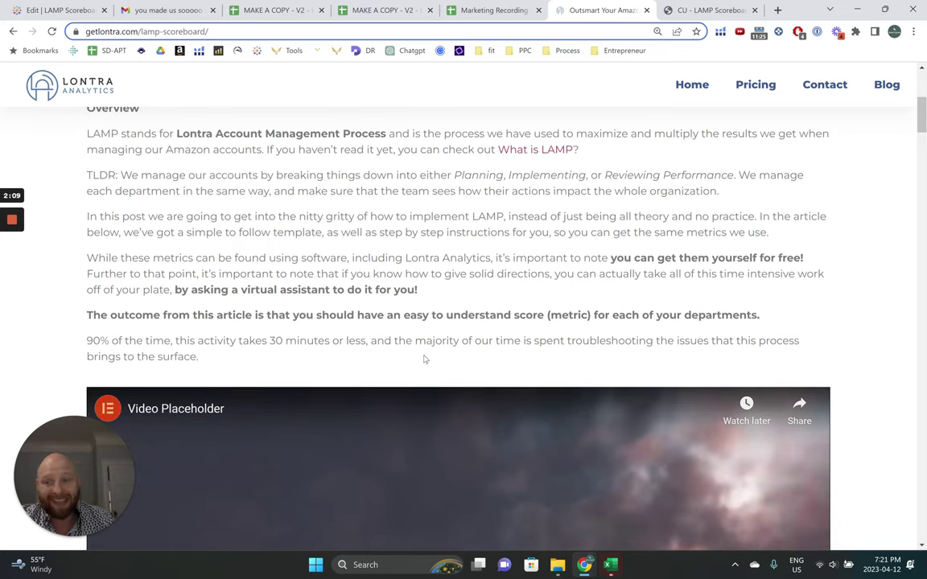
{"action": "scroll", "coordinate": [290, 341], "scroll_direction": "down", "scroll_amount": 5}
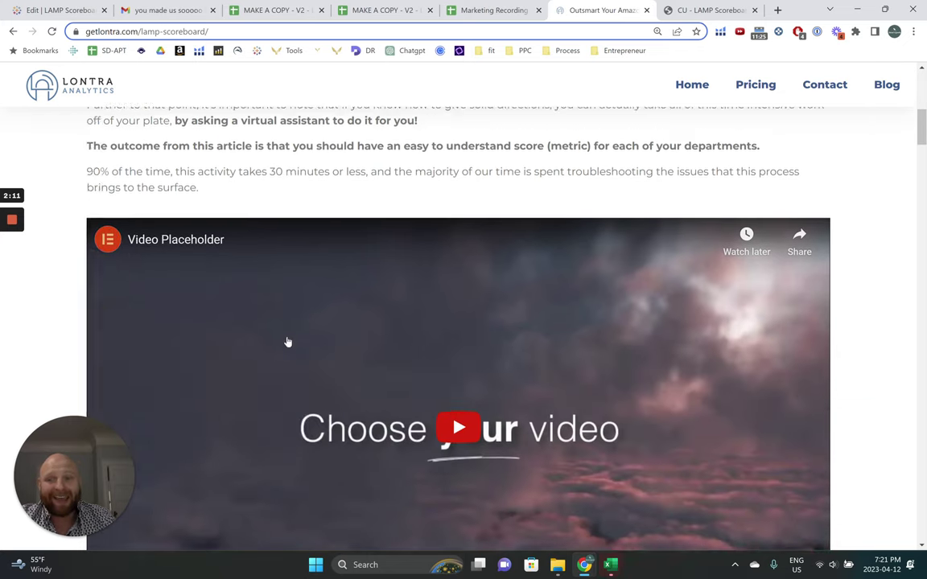
{"action": "scroll", "coordinate": [291, 338], "scroll_direction": "up", "scroll_amount": 1}
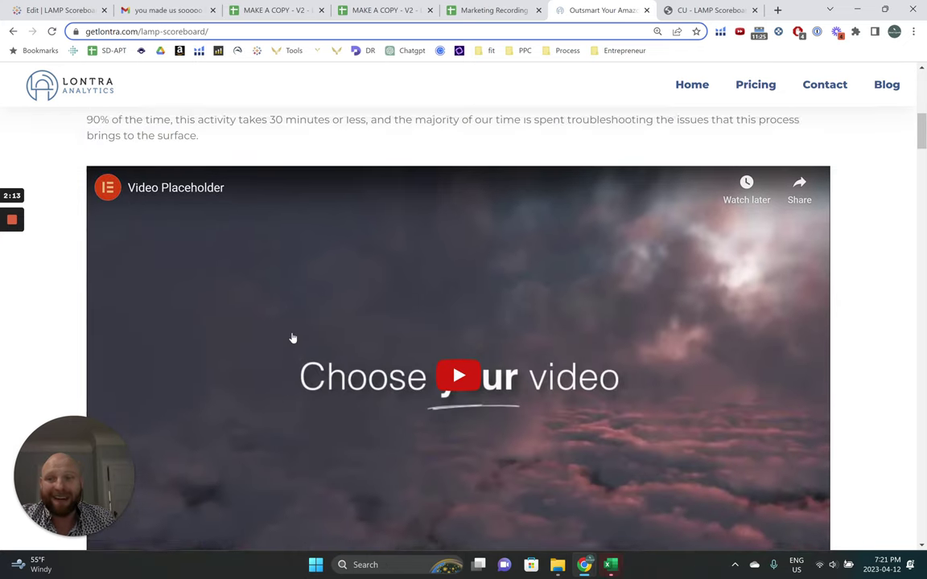
{"action": "scroll", "coordinate": [291, 335], "scroll_direction": "down", "scroll_amount": 3}
{"action": "scroll", "coordinate": [321, 303], "scroll_direction": "down", "scroll_amount": 5}
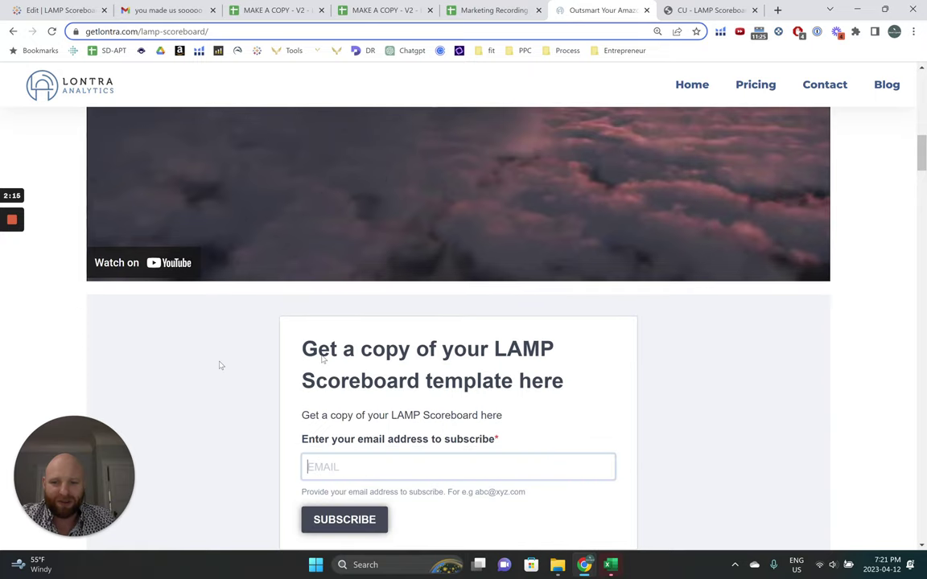
{"action": "scroll", "coordinate": [229, 354], "scroll_direction": "down", "scroll_amount": 3}
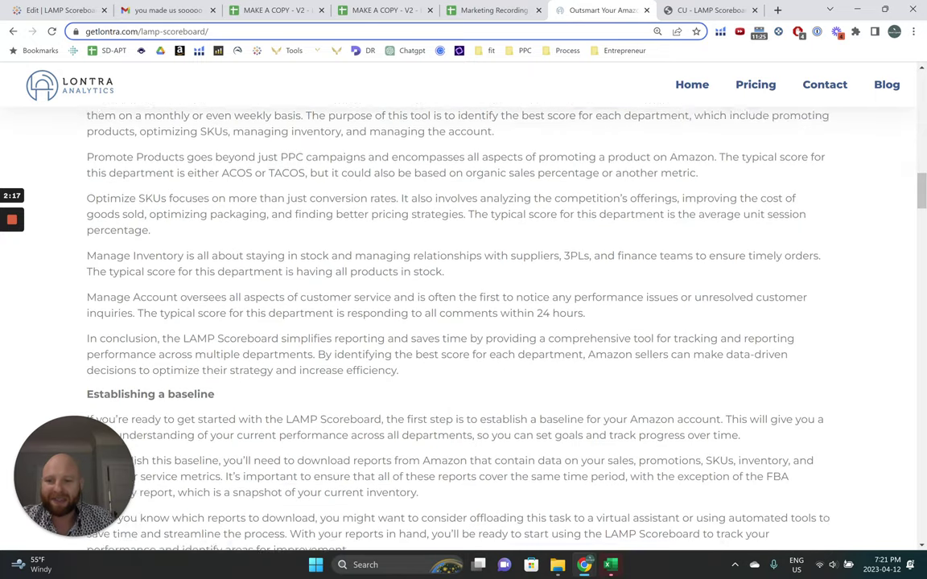
{"action": "scroll", "coordinate": [424, 296], "scroll_direction": "down", "scroll_amount": 2}
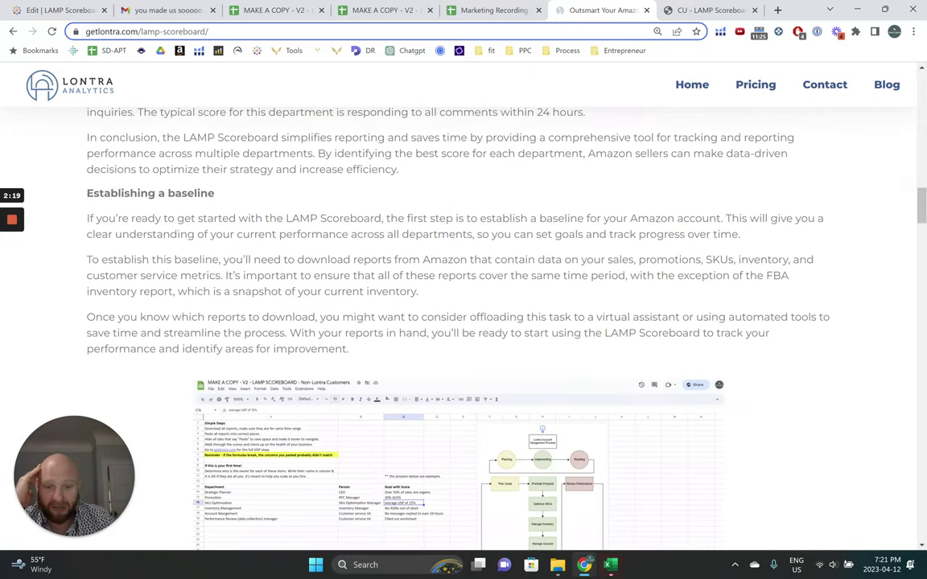
{"action": "scroll", "coordinate": [460, 306], "scroll_direction": "down", "scroll_amount": 1}
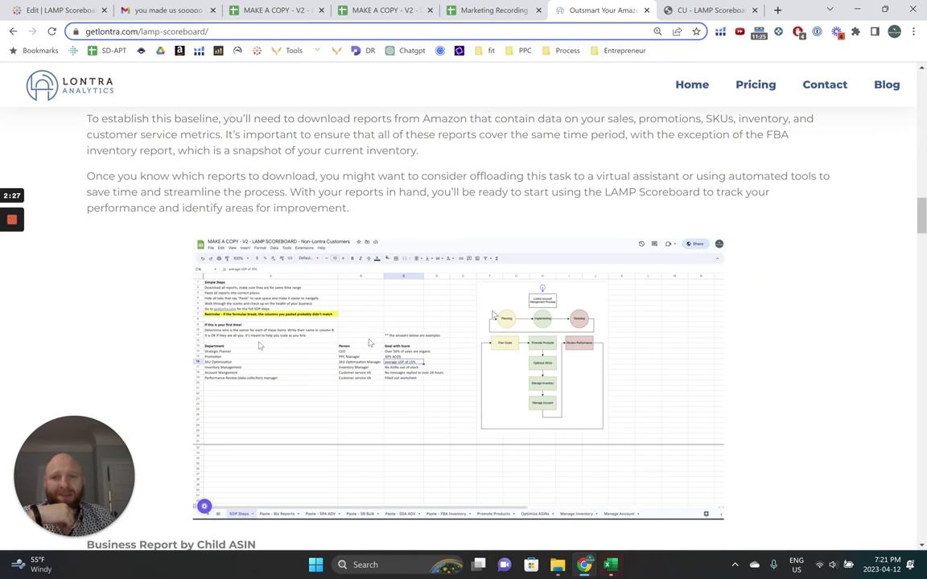
Open the SOP Steps sheet of the MAKE A COPY scoreboard and select the Strategic Planner department entry.
{"action": "left_click", "coordinate": [378, 9]}
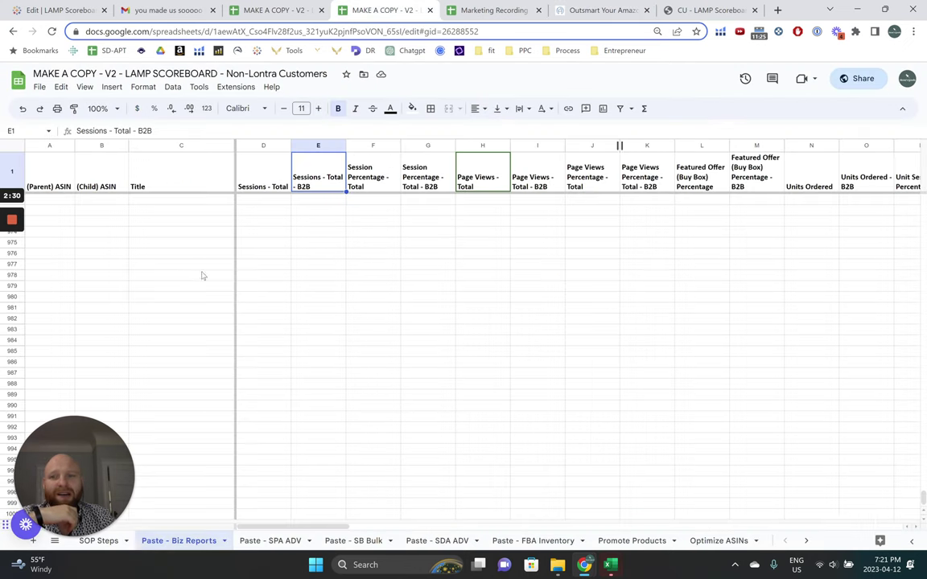
{"action": "left_click", "coordinate": [98, 540]}
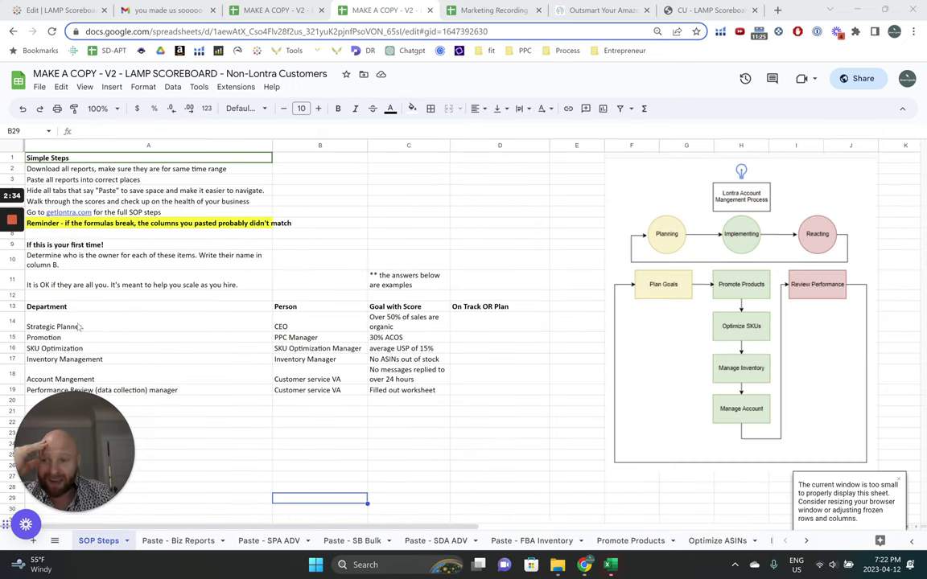
{"action": "left_click", "coordinate": [139, 323]}
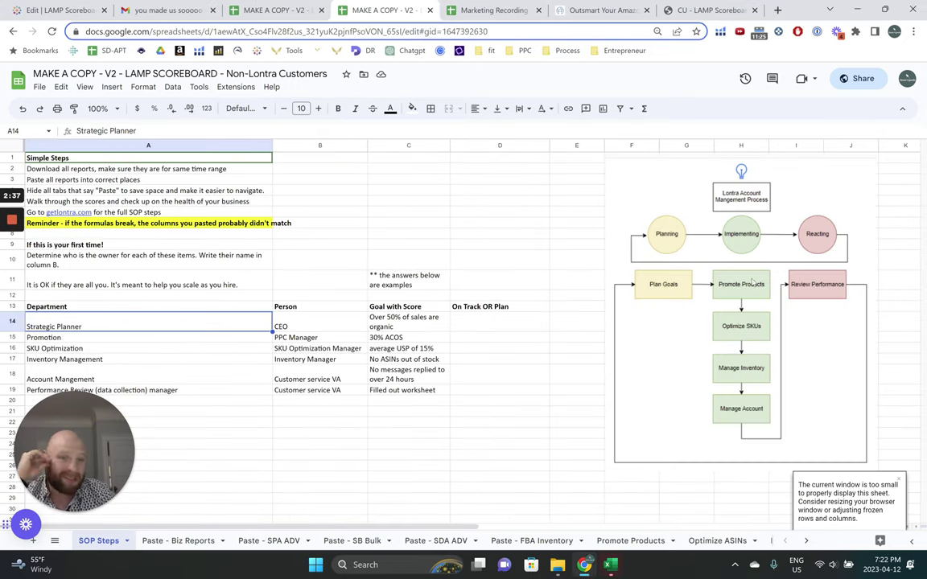
{"action": "left_click", "coordinate": [60, 308]}
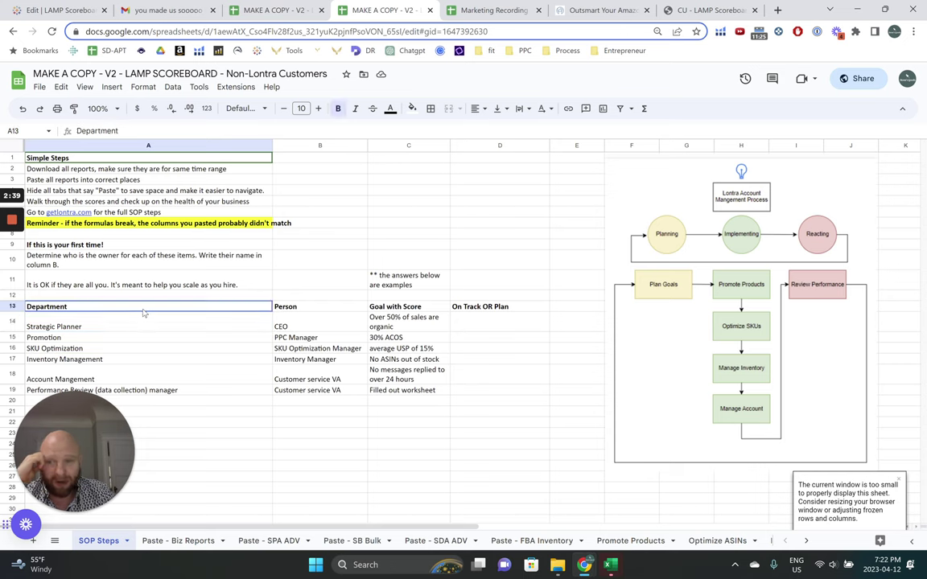
{"action": "left_click", "coordinate": [139, 328]}
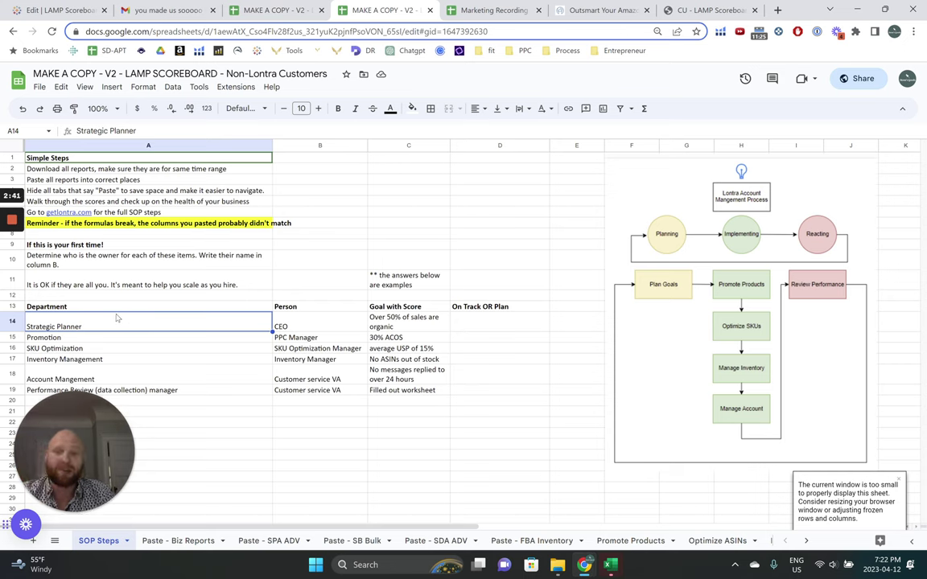
Select the Person entries B14:B19, ending on the CEO cell B14.
{"action": "left_click_drag", "start_coordinate": [317, 326], "coordinate": [313, 383]}
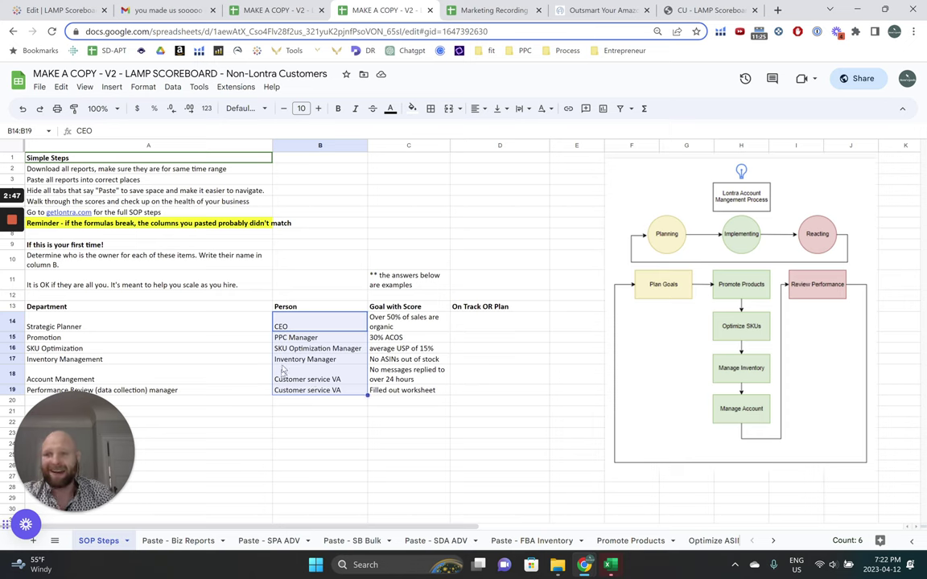
{"action": "left_click", "coordinate": [290, 325]}
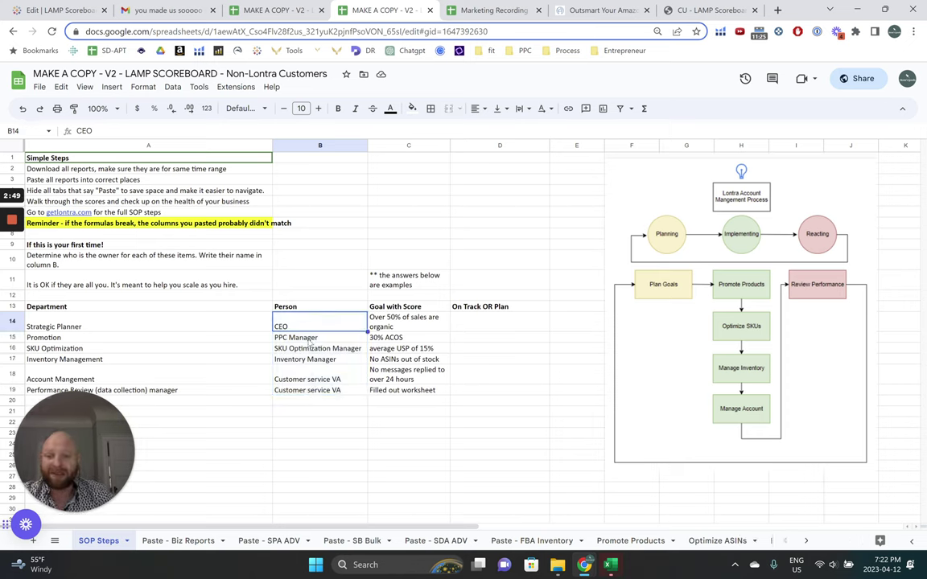
{"action": "left_click", "coordinate": [310, 339]}
{"action": "left_click_drag", "start_coordinate": [310, 341], "coordinate": [314, 390]}
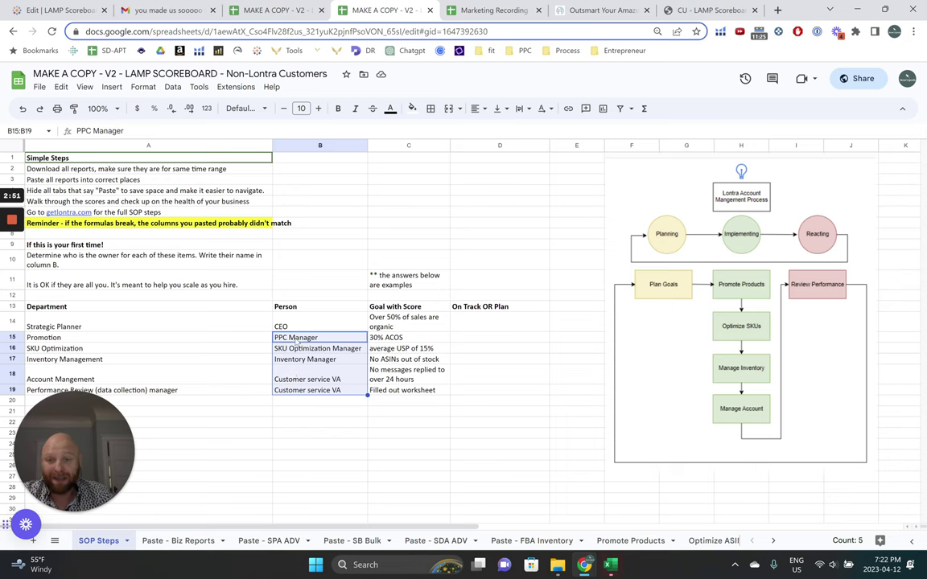
{"action": "left_click_drag", "start_coordinate": [306, 326], "coordinate": [314, 389]}
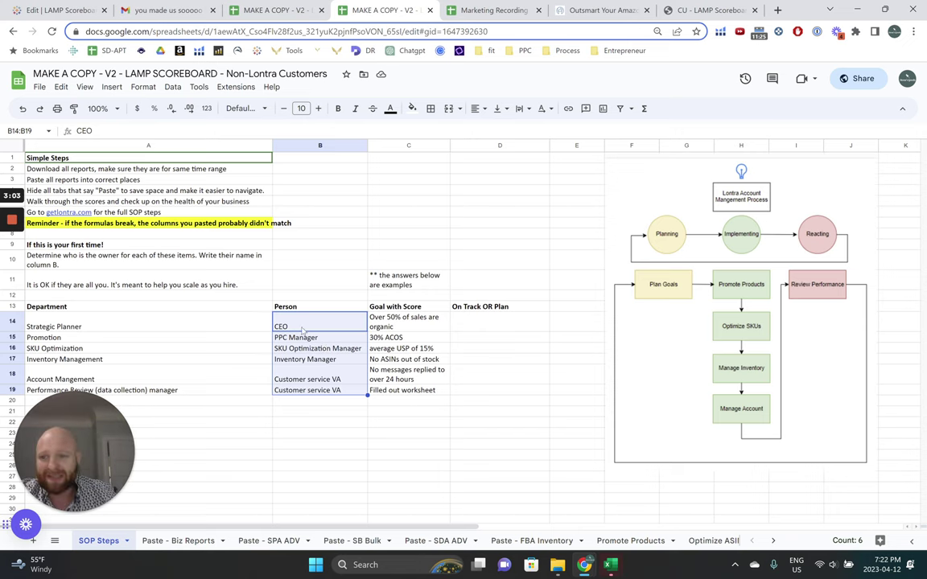
{"action": "left_click", "coordinate": [175, 343]}
{"action": "left_click_drag", "start_coordinate": [285, 326], "coordinate": [294, 392]}
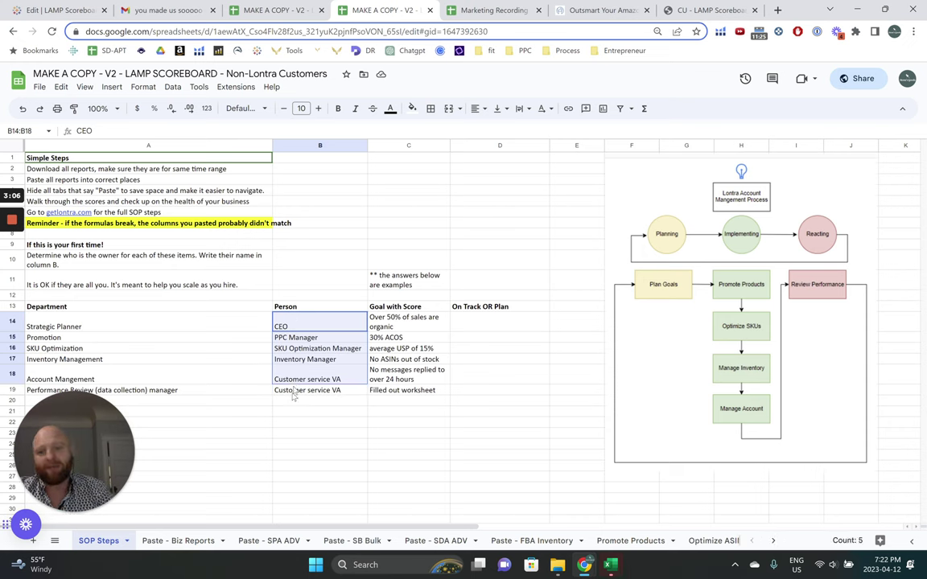
{"action": "left_click", "coordinate": [306, 326]}
Append the owner's first name after 'CEO' in cell B14.
{"action": "double_click", "coordinate": [306, 326]}
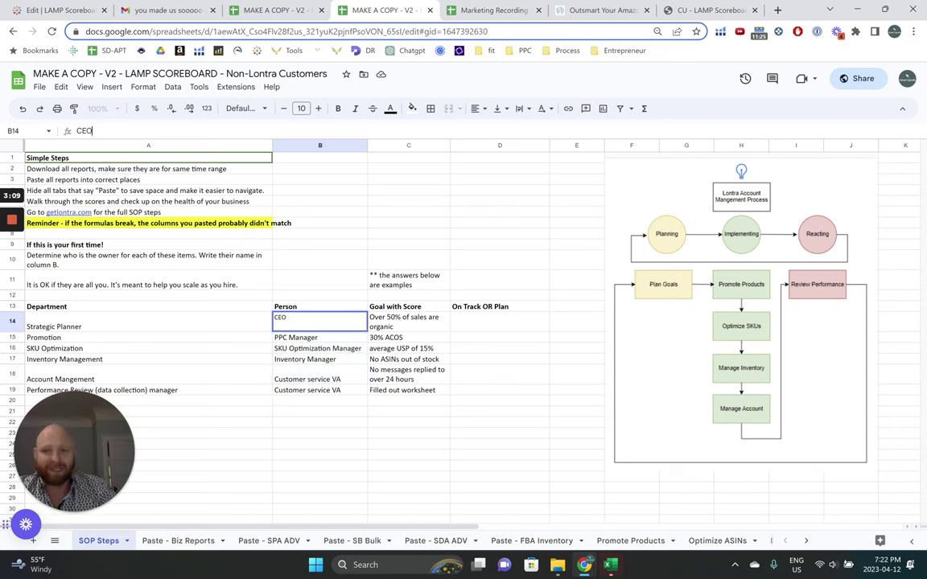
{"action": "type", "text": "- Sean!"}
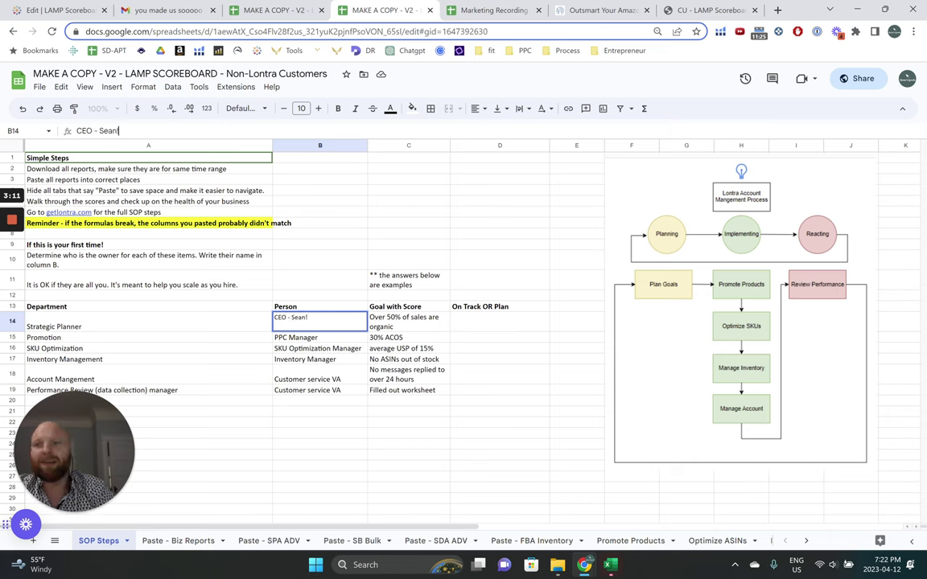
{"action": "key", "text": "Return"}
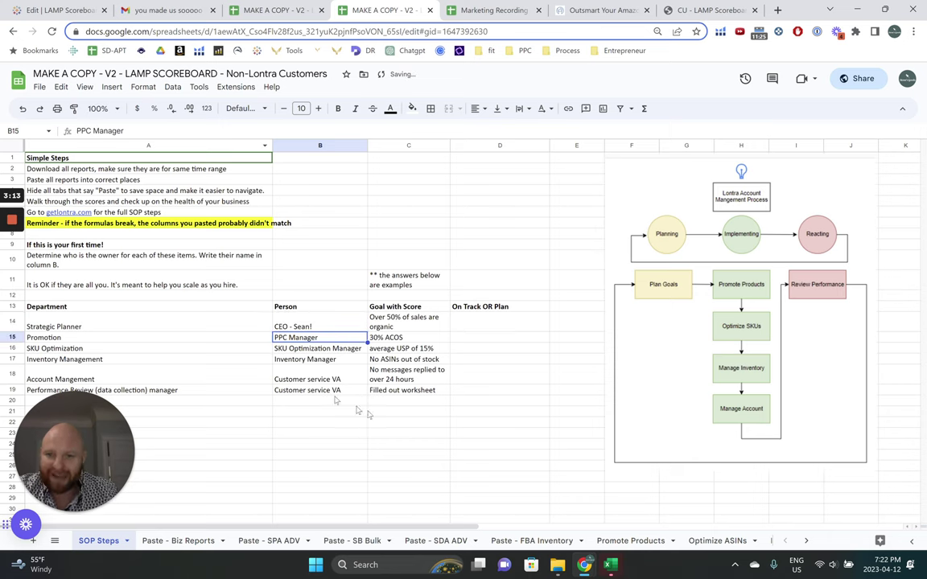
Review the goals in C14:C19 and the On Track OR Plan header, then return to the guide.
{"action": "left_click_drag", "start_coordinate": [407, 320], "coordinate": [420, 396]}
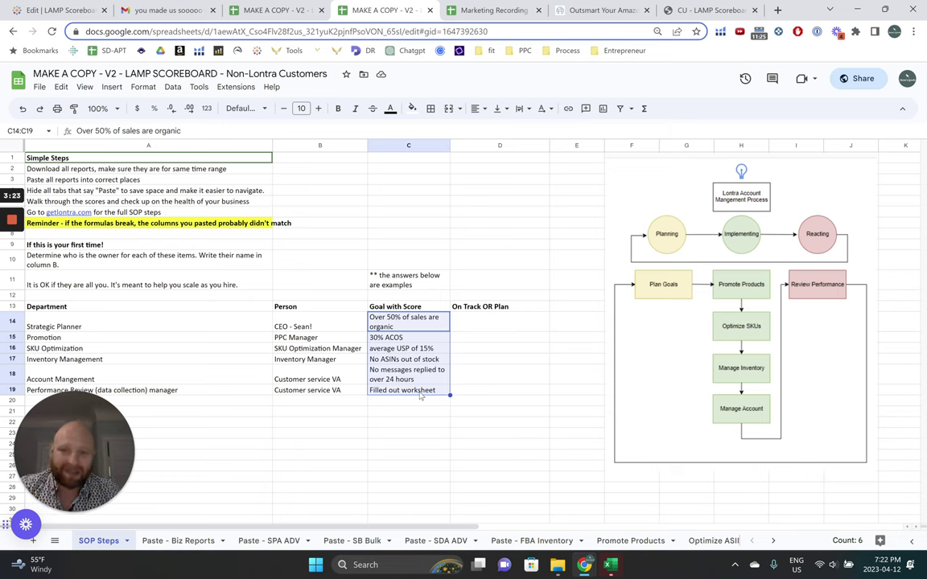
{"action": "left_click", "coordinate": [348, 321]}
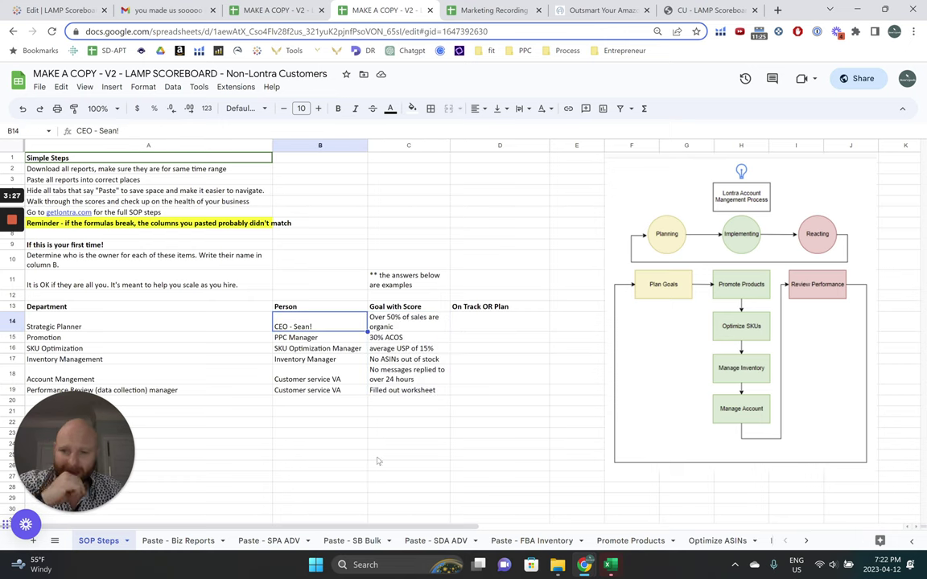
{"action": "left_click", "coordinate": [390, 359]}
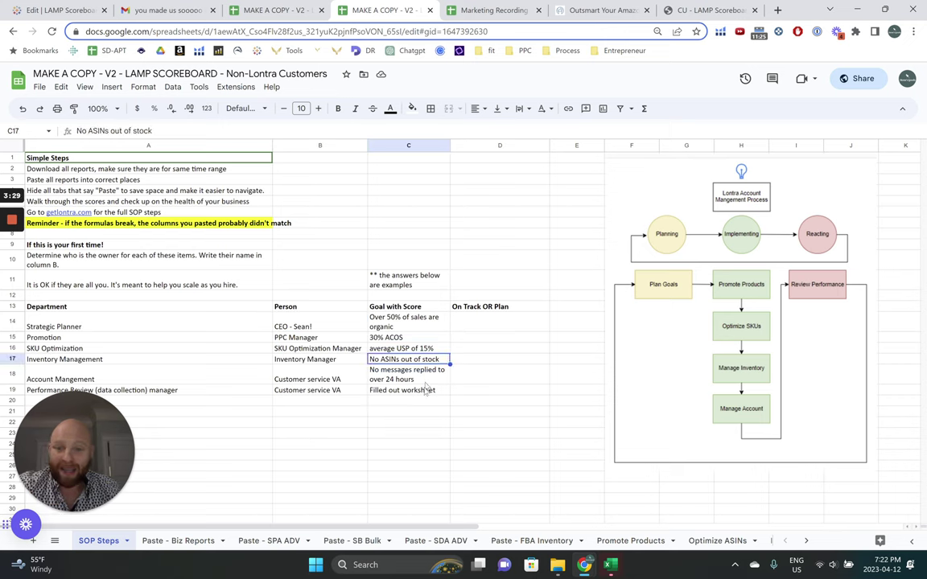
{"action": "left_click", "coordinate": [423, 394]}
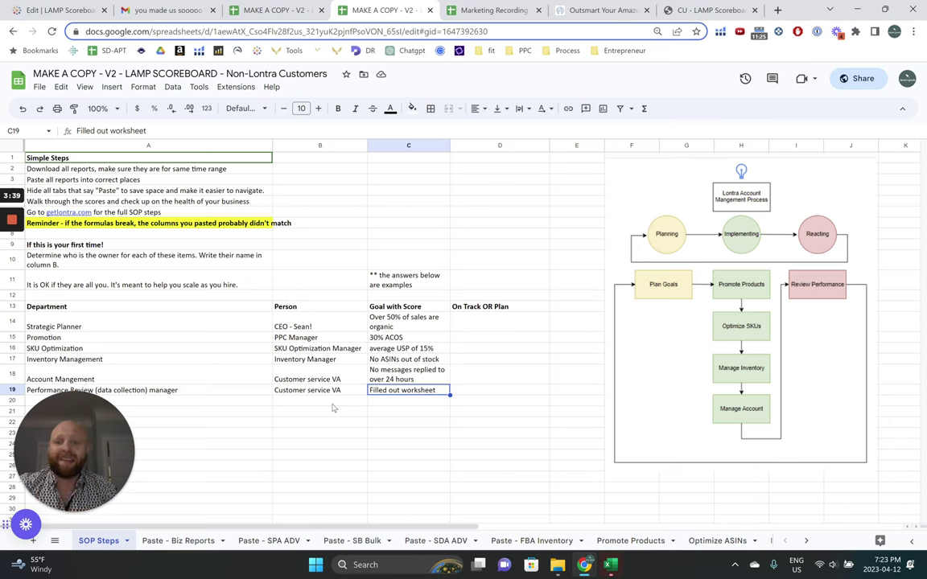
{"action": "left_click", "coordinate": [458, 306]}
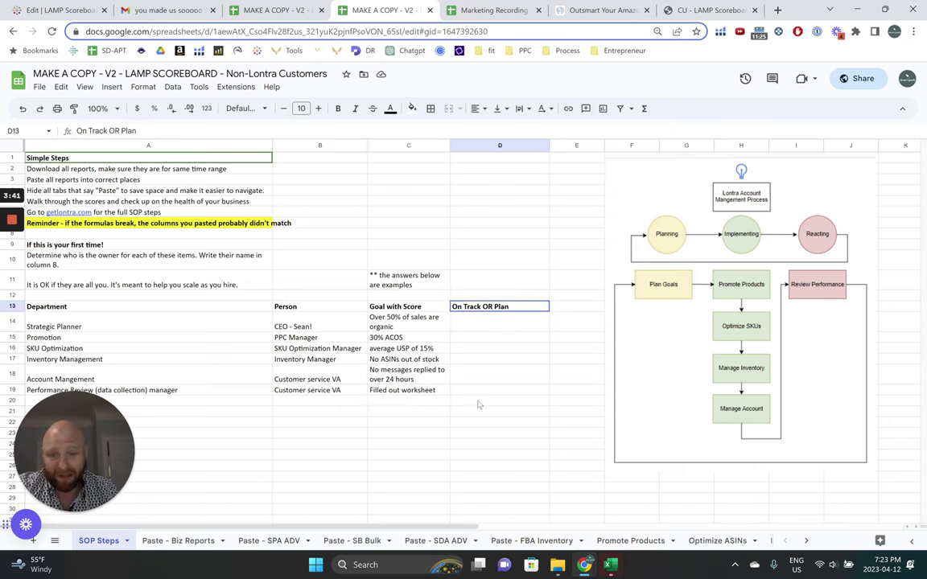
{"action": "left_click", "coordinate": [381, 436]}
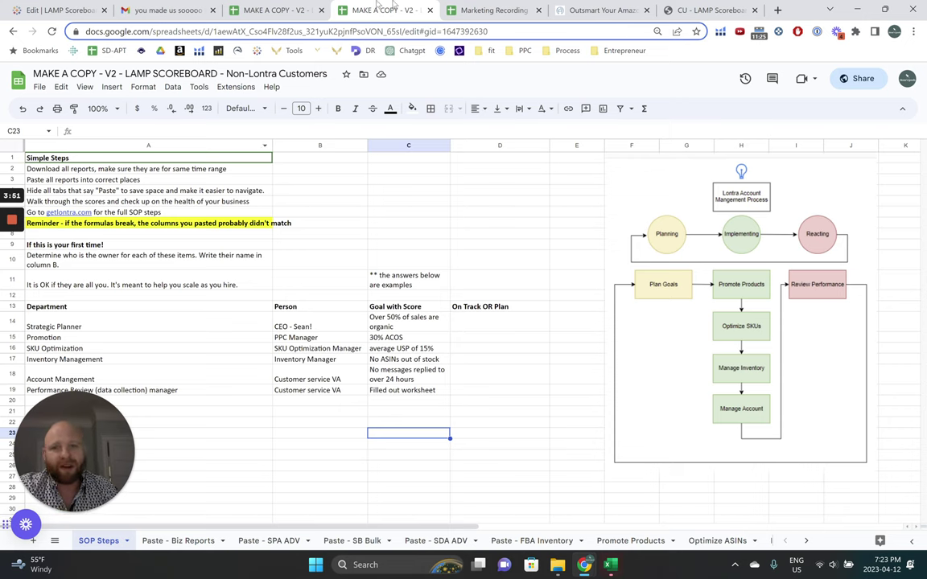
{"action": "left_click", "coordinate": [563, 11]}
Scroll to the Business Report by Child ASIN section and highlight its download instructions.
{"action": "scroll", "coordinate": [458, 274], "scroll_direction": "down", "scroll_amount": 4}
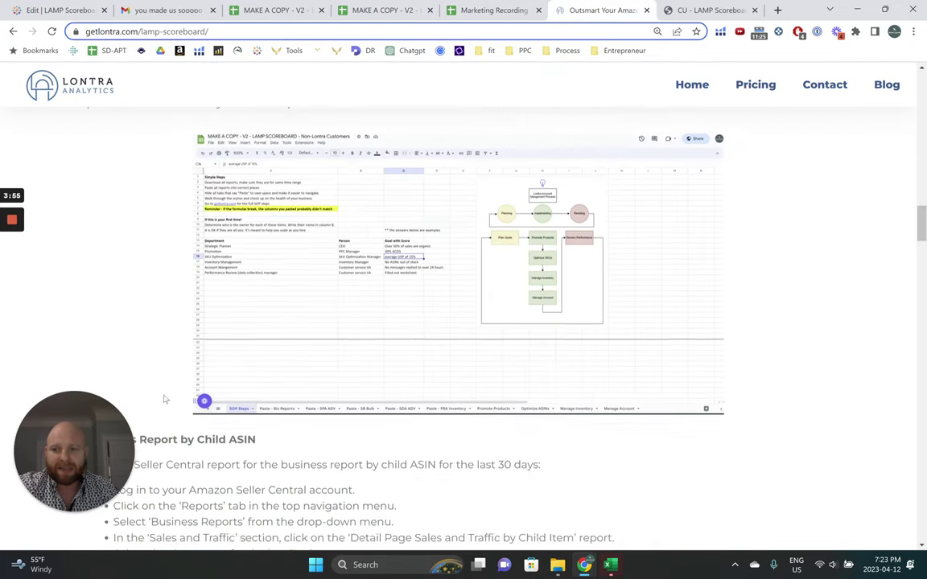
{"action": "scroll", "coordinate": [459, 322], "scroll_direction": "down", "scroll_amount": 1}
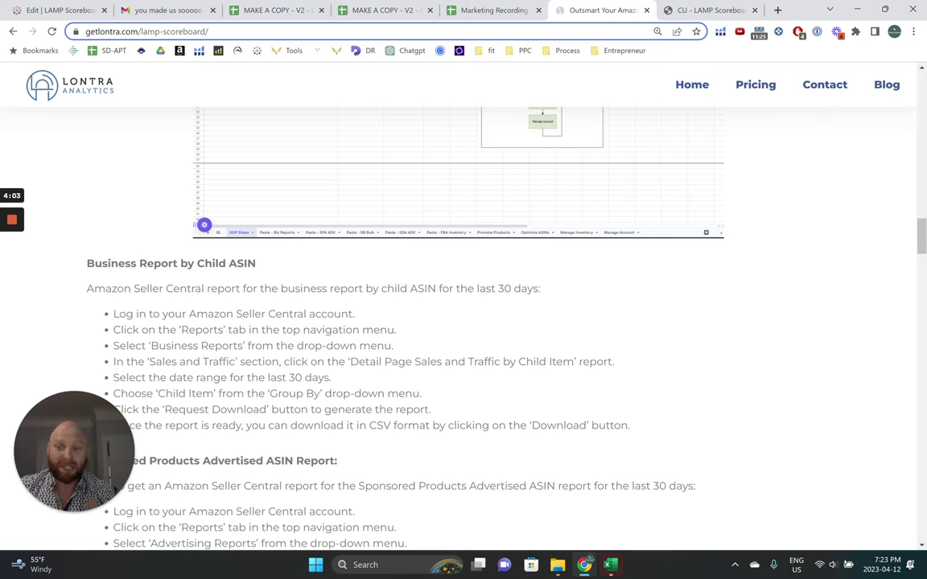
{"action": "scroll", "coordinate": [129, 241], "scroll_direction": "down", "scroll_amount": 1}
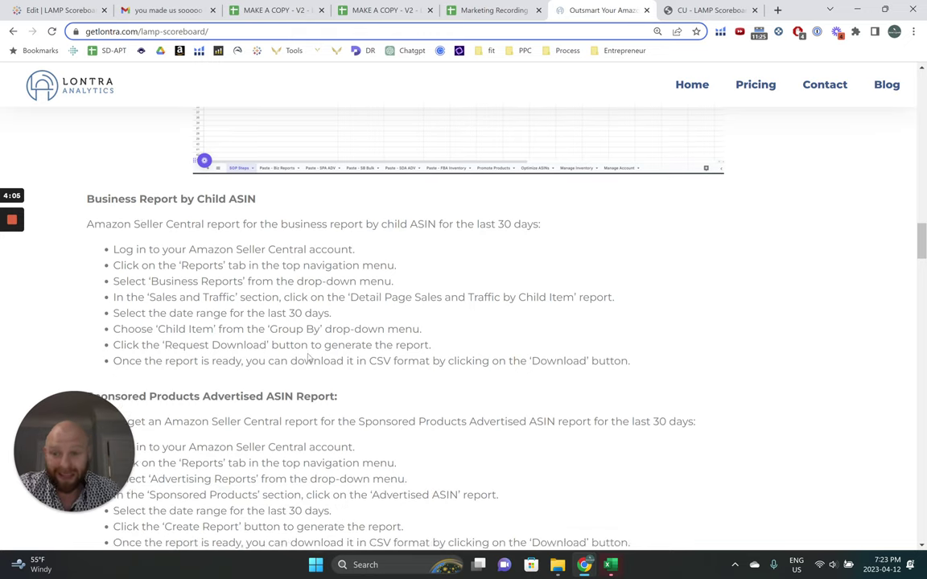
{"action": "double_click", "coordinate": [120, 182]}
{"action": "triple_click", "coordinate": [121, 183]}
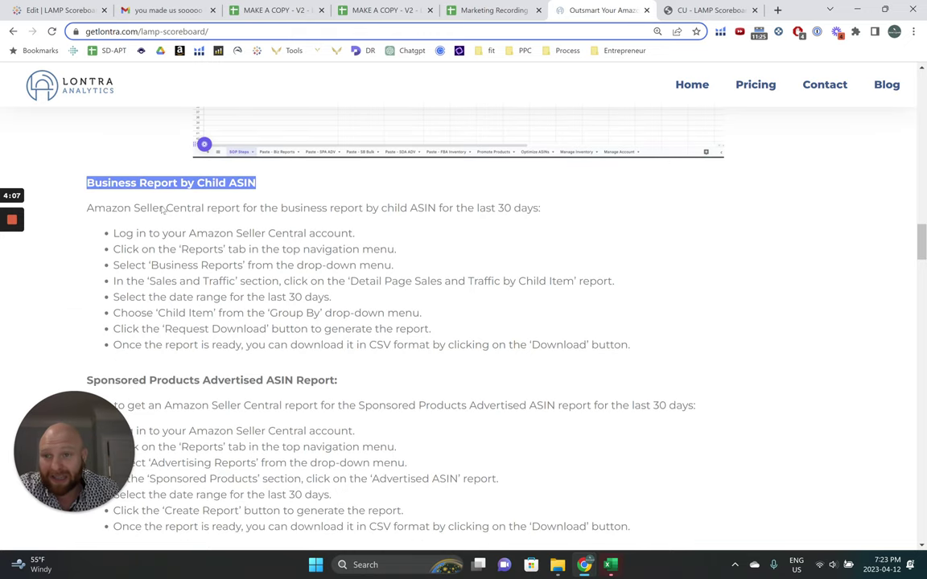
{"action": "scroll", "coordinate": [78, 185], "scroll_direction": "down", "scroll_amount": 1}
{"action": "left_click", "coordinate": [78, 188]}
{"action": "left_click_drag", "start_coordinate": [78, 189], "coordinate": [394, 324]}
{"action": "scroll", "coordinate": [394, 226], "scroll_direction": "down", "scroll_amount": 1}
{"action": "left_click", "coordinate": [394, 225]}
Scroll through the remaining report sections down to Paste and Next steps, then return to the spreadsheet.
{"action": "scroll", "coordinate": [394, 225], "scroll_direction": "down", "scroll_amount": 3}
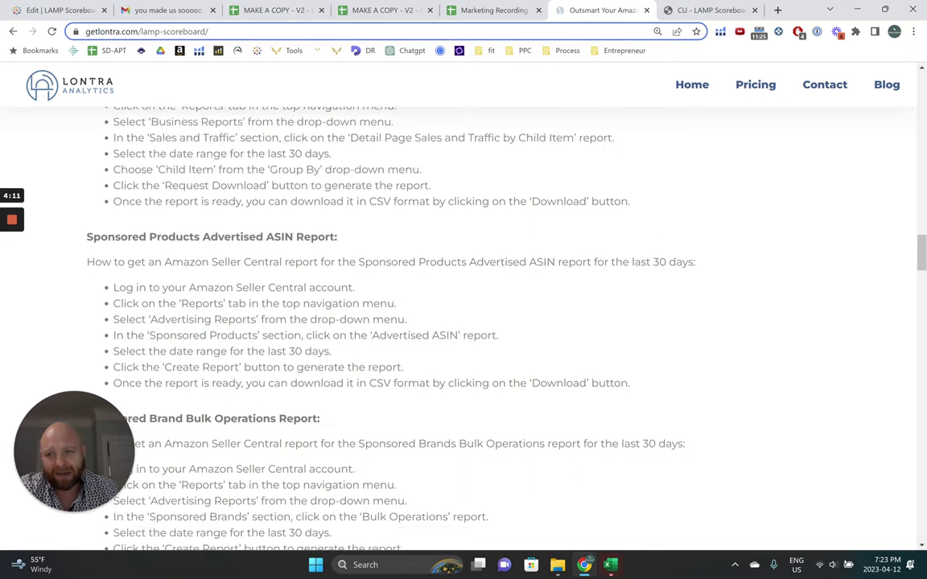
{"action": "scroll", "coordinate": [322, 302], "scroll_direction": "down", "scroll_amount": 5}
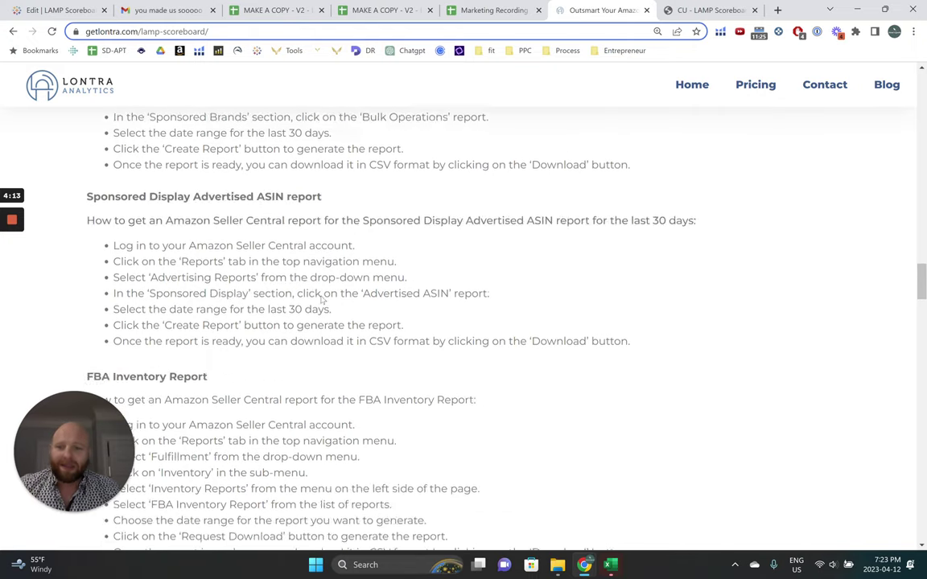
{"action": "scroll", "coordinate": [325, 296], "scroll_direction": "down", "scroll_amount": 1}
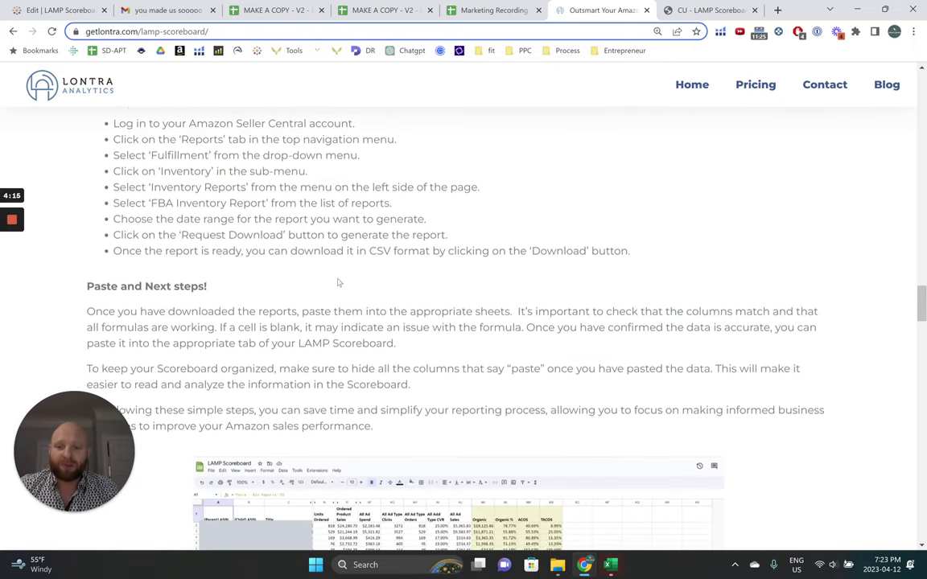
{"action": "scroll", "coordinate": [325, 296], "scroll_direction": "down", "scroll_amount": 1}
{"action": "scroll", "coordinate": [386, 298], "scroll_direction": "down", "scroll_amount": 1}
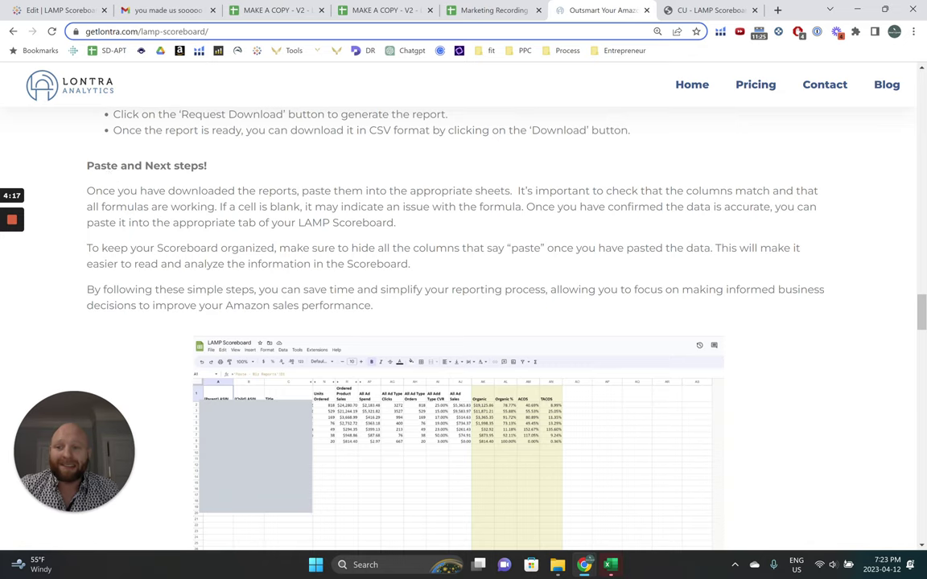
{"action": "left_click_drag", "start_coordinate": [87, 165], "coordinate": [208, 165]}
{"action": "left_click", "coordinate": [266, 9]}
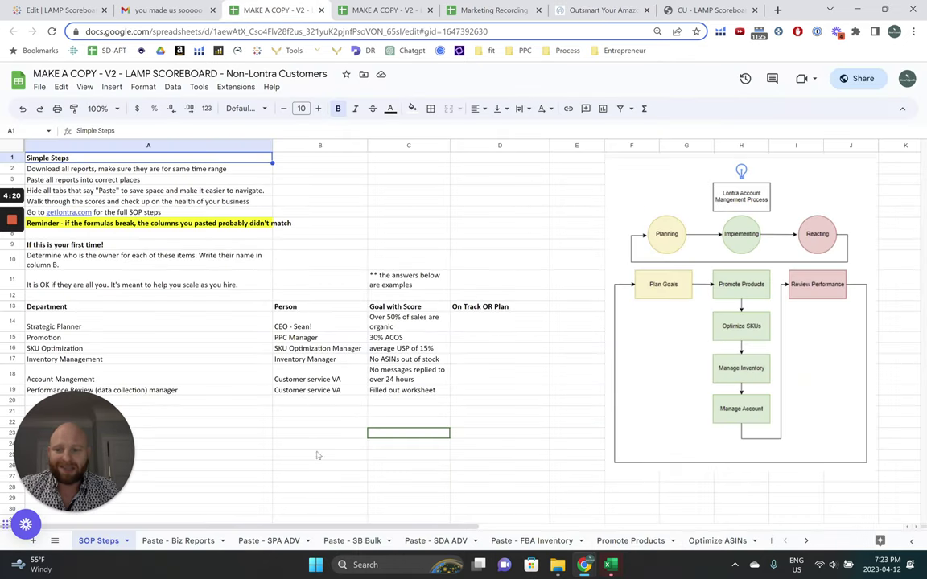
Look through the Paste - Biz Reports, SPA ADV, SB Bulk, SDA ADV and FBA Inventory sheets.
{"action": "left_click", "coordinate": [178, 541]}
{"action": "left_click", "coordinate": [40, 199]}
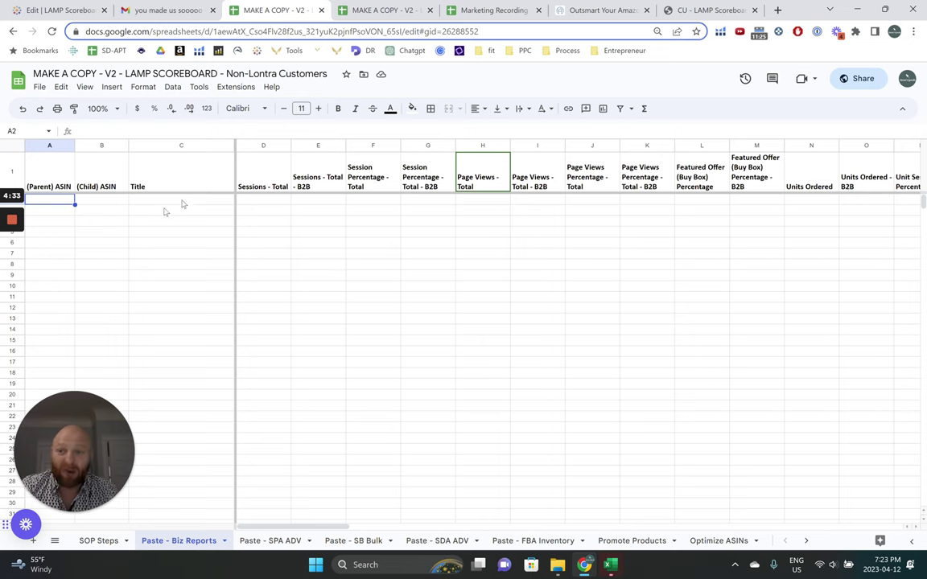
{"action": "scroll", "coordinate": [455, 237], "scroll_direction": "right", "scroll_amount": 5}
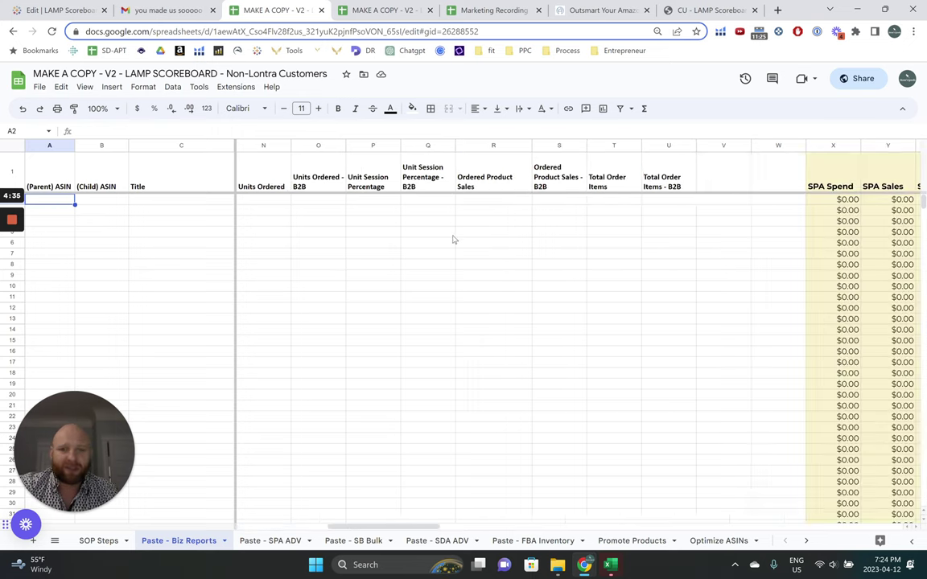
{"action": "scroll", "coordinate": [453, 239], "scroll_direction": "left", "scroll_amount": 5}
{"action": "left_click", "coordinate": [271, 541]}
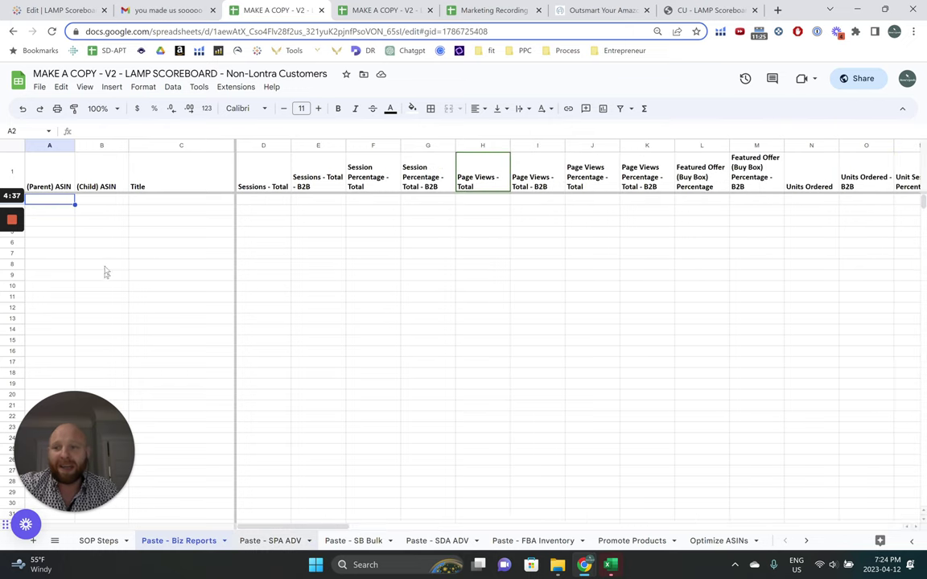
{"action": "left_click", "coordinate": [354, 542]}
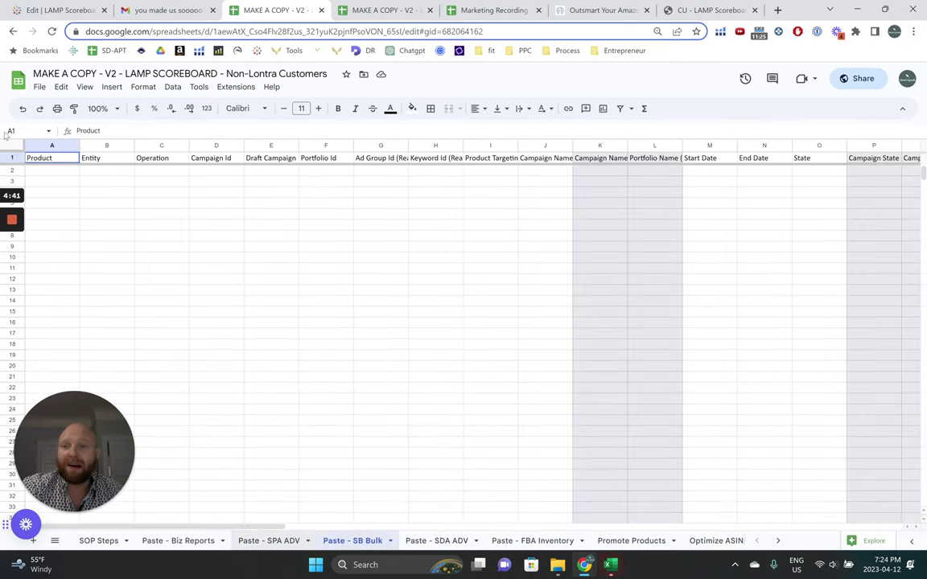
{"action": "left_click", "coordinate": [48, 170]}
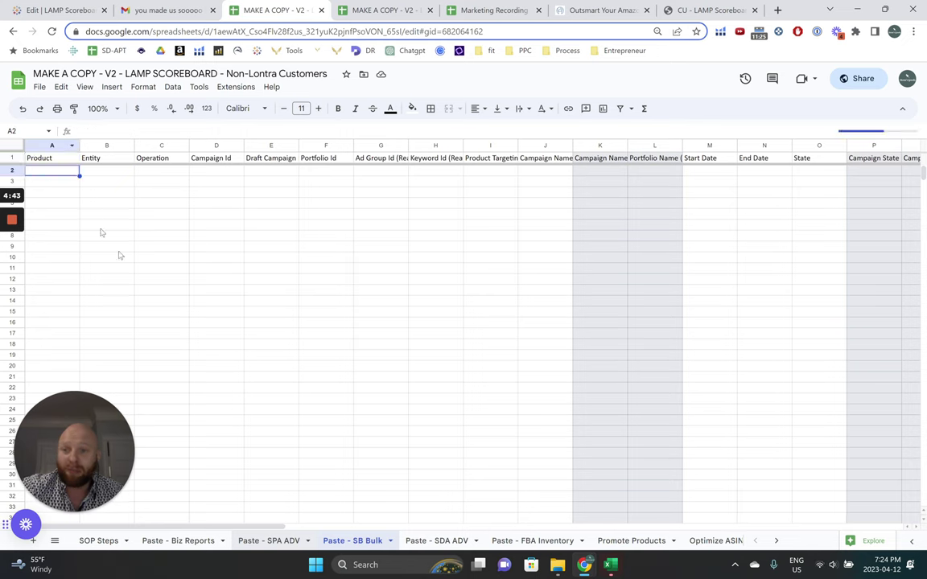
{"action": "left_click", "coordinate": [437, 544]}
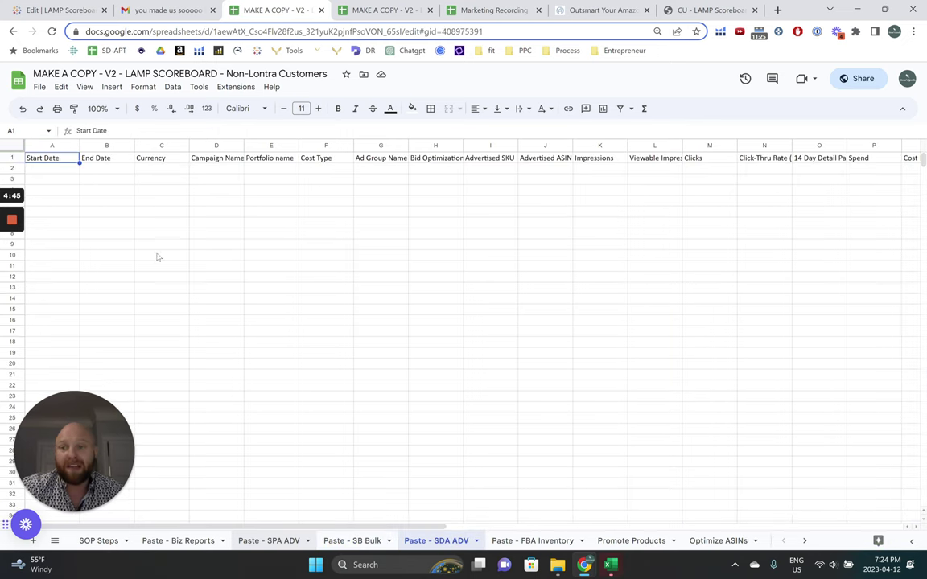
{"action": "left_click", "coordinate": [532, 541]}
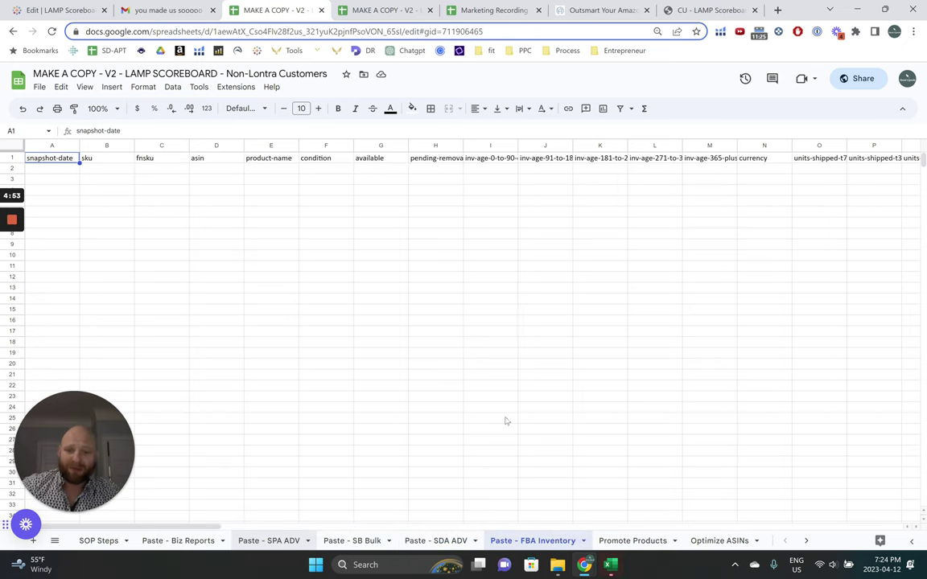
Hide the Paste sheets from the tab context menu, then switch to the Marketing Recording copy.
{"action": "right_click", "coordinate": [185, 544]}
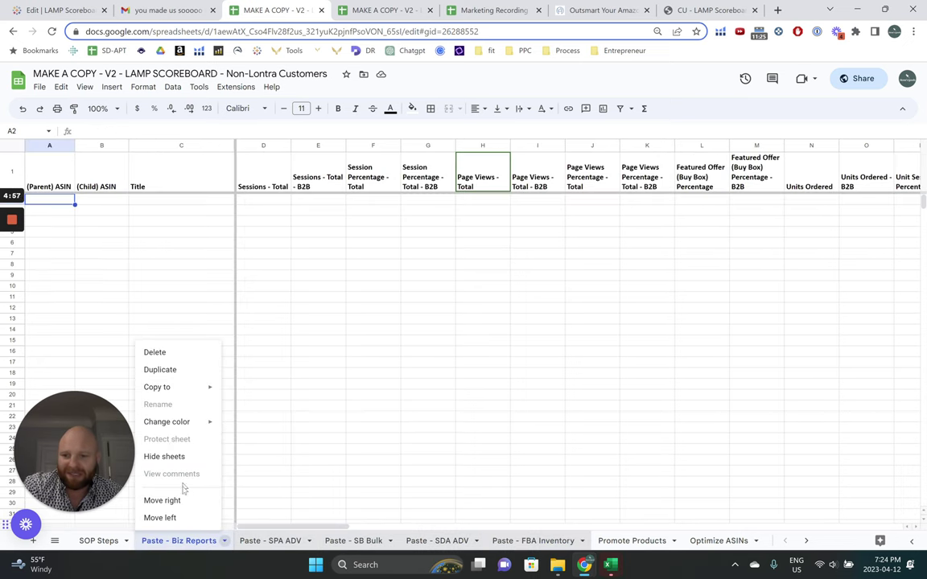
{"action": "left_click", "coordinate": [165, 457]}
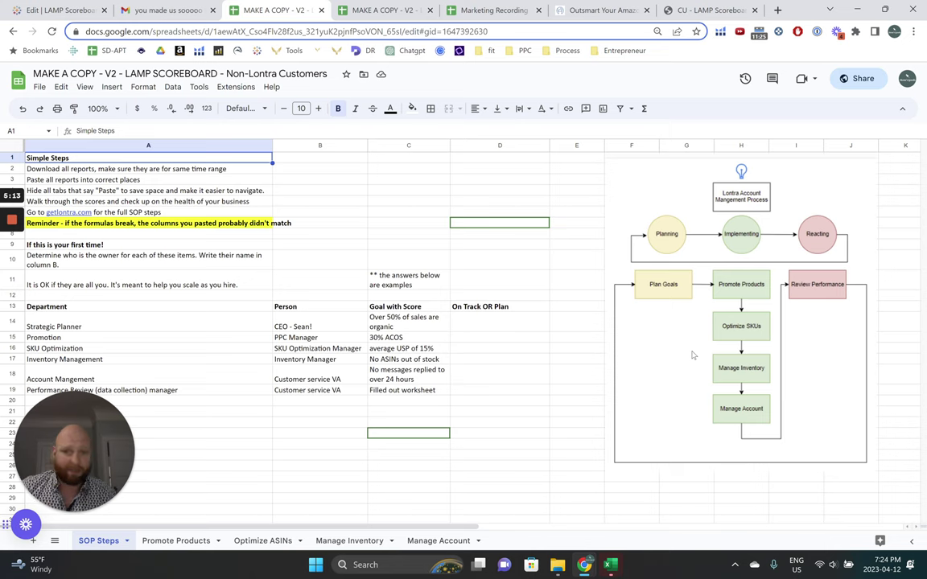
{"action": "left_click", "coordinate": [489, 6]}
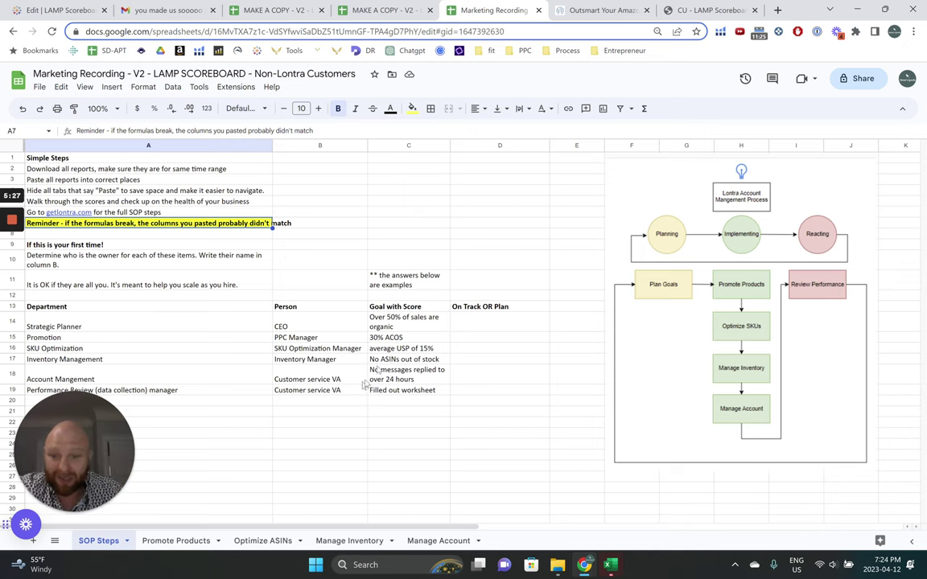
{"action": "left_click", "coordinate": [177, 540]}
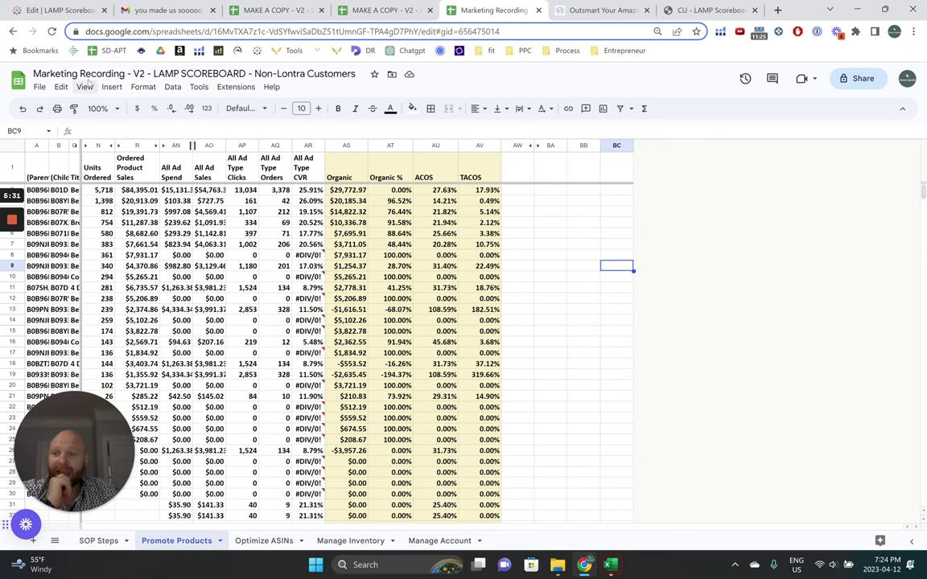
{"action": "scroll", "coordinate": [321, 231], "scroll_direction": "down", "scroll_amount": 1}
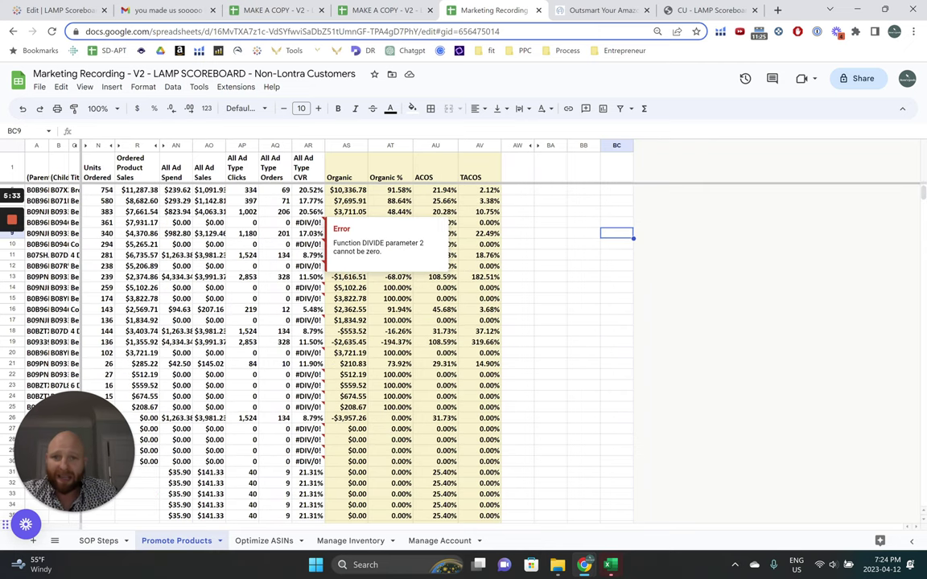
{"action": "left_click", "coordinate": [507, 222]}
{"action": "scroll", "coordinate": [507, 222], "scroll_direction": "up", "scroll_amount": 1}
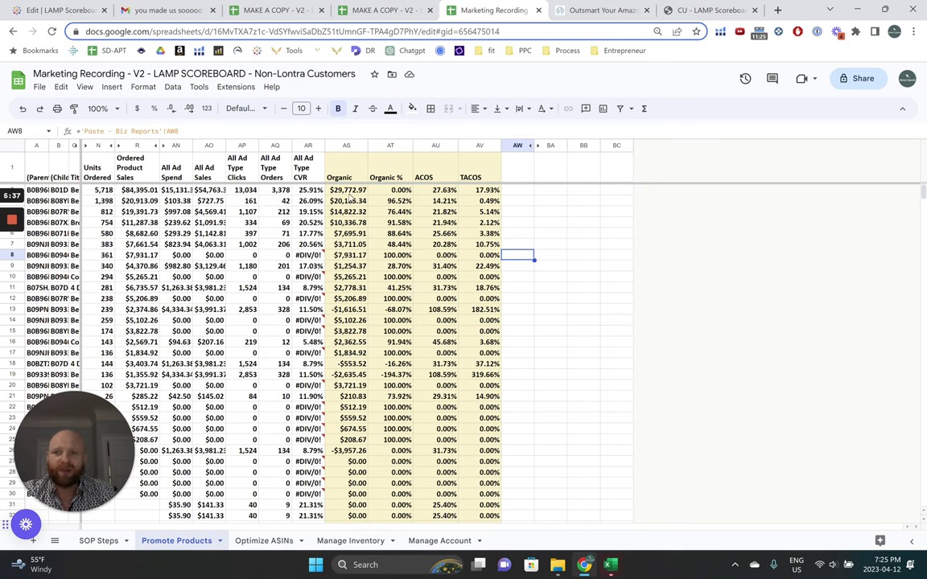
{"action": "left_click", "coordinate": [98, 169]}
{"action": "left_click", "coordinate": [141, 168]}
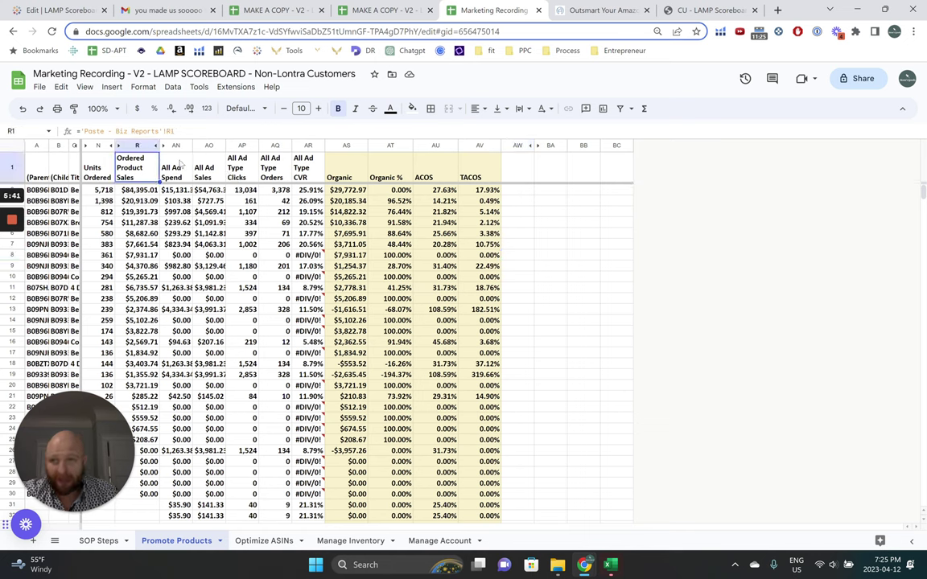
{"action": "left_click", "coordinate": [198, 165], "text": "shift"}
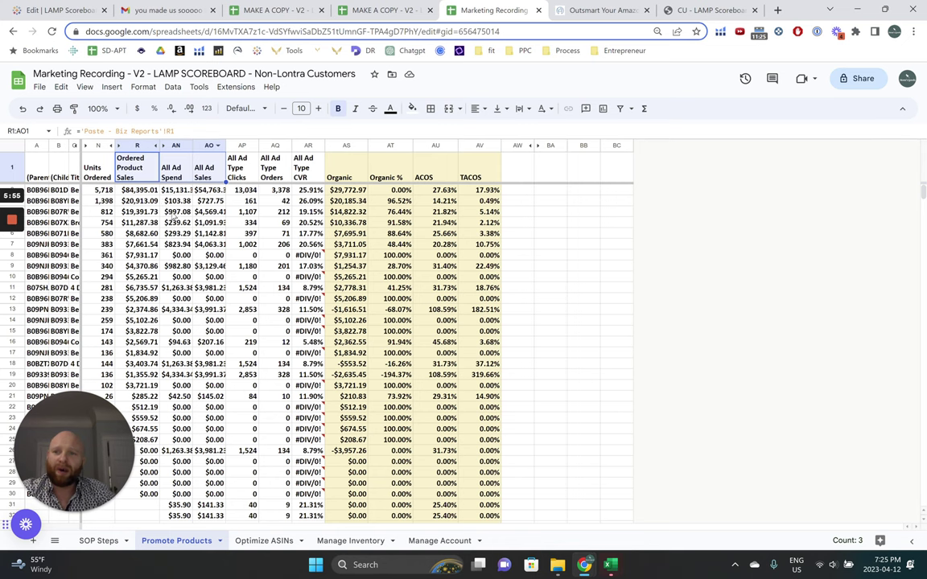
{"action": "left_click", "coordinate": [139, 176]}
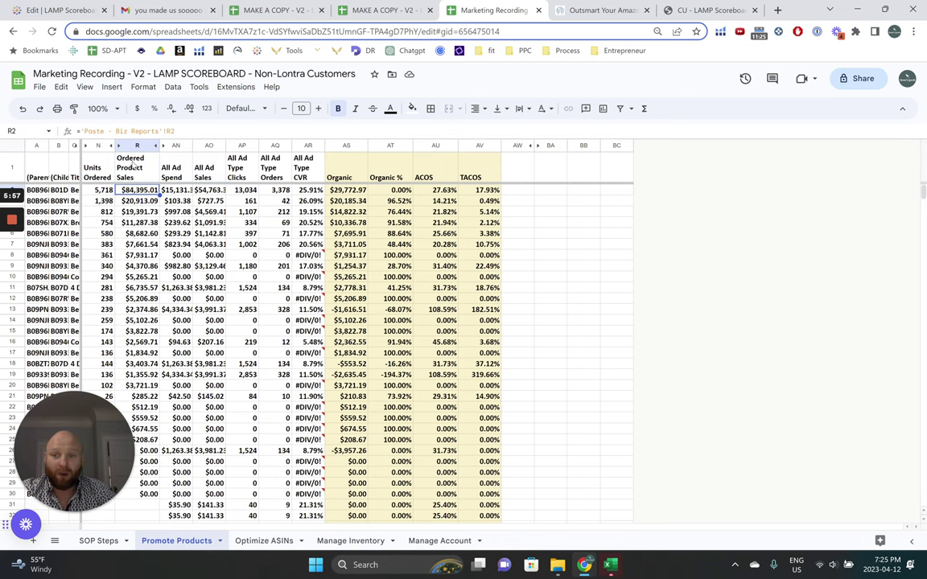
{"action": "left_click", "coordinate": [354, 190]}
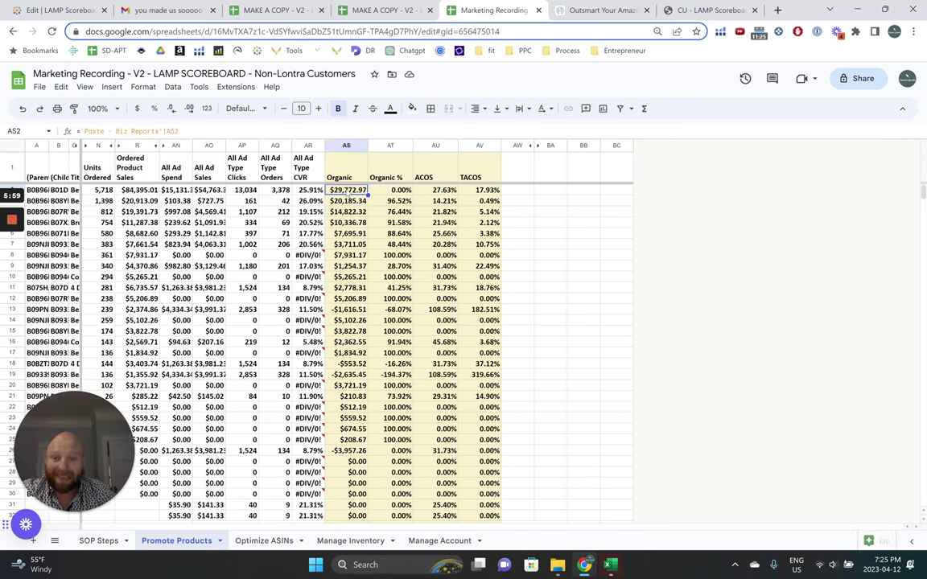
{"action": "left_click", "coordinate": [397, 178]}
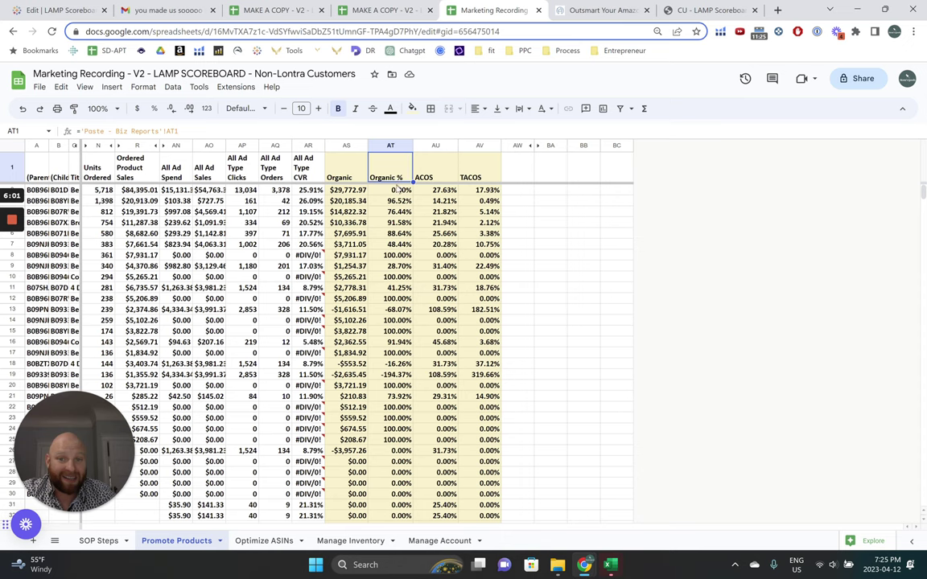
{"action": "left_click", "coordinate": [399, 201]}
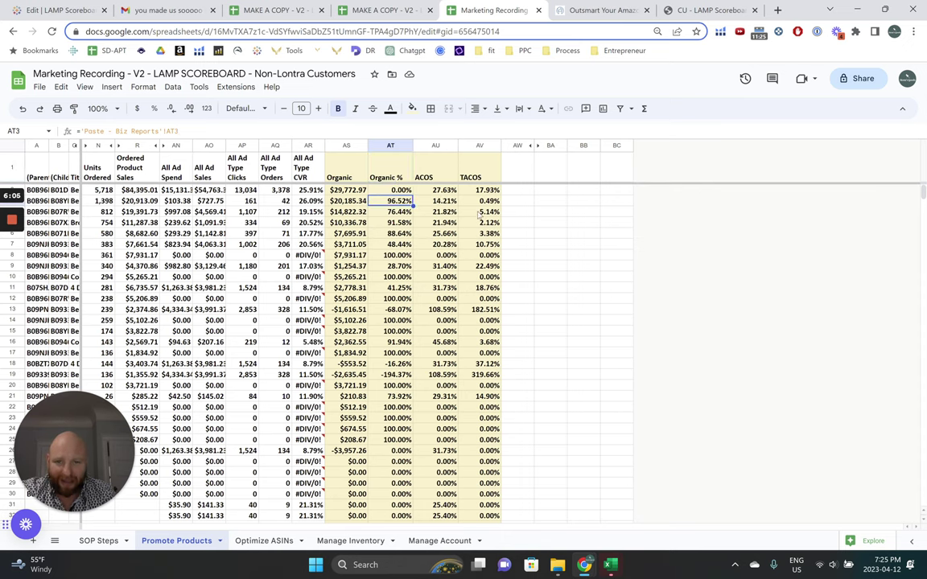
{"action": "left_click", "coordinate": [426, 192]}
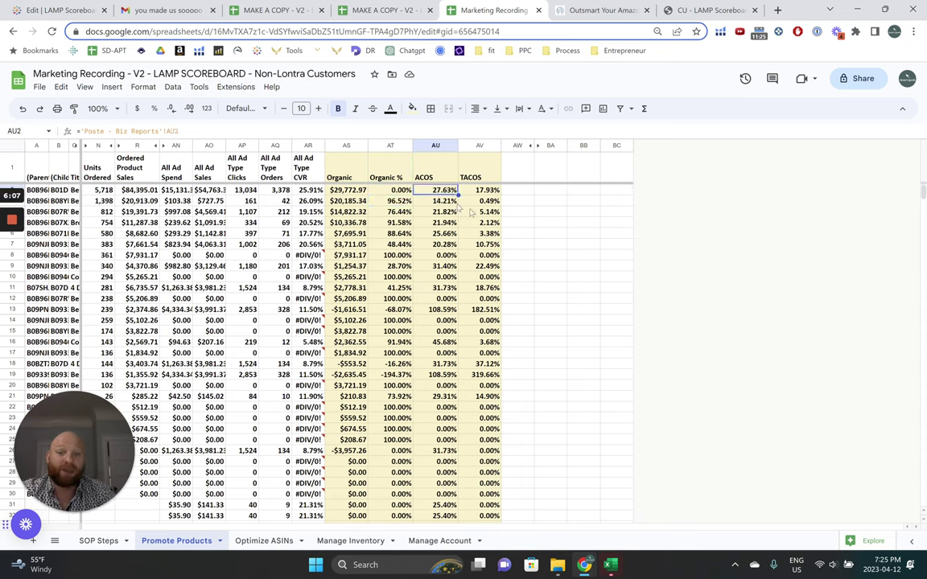
{"action": "left_click", "coordinate": [483, 173]}
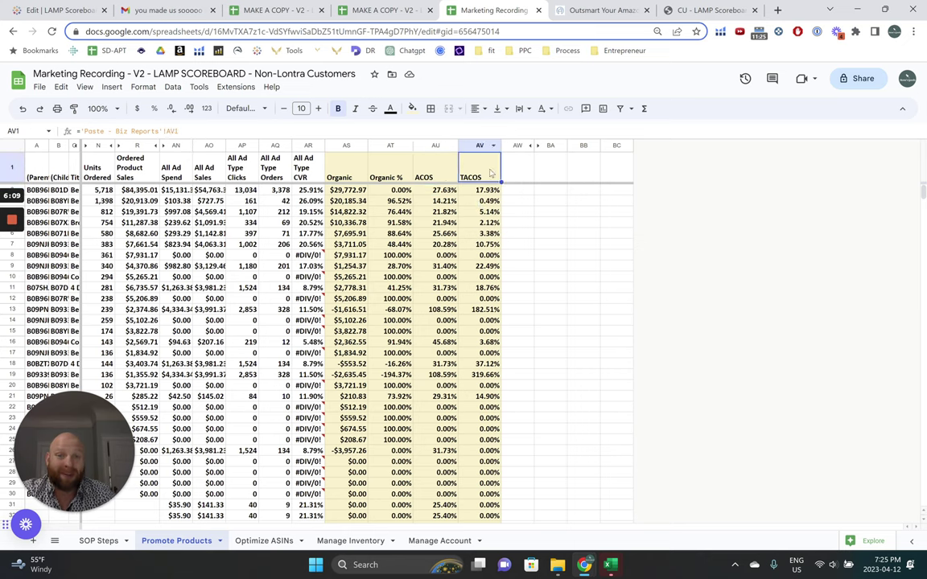
{"action": "scroll", "coordinate": [479, 187], "scroll_direction": "down", "scroll_amount": 3}
{"action": "scroll", "coordinate": [468, 197], "scroll_direction": "up", "scroll_amount": 5}
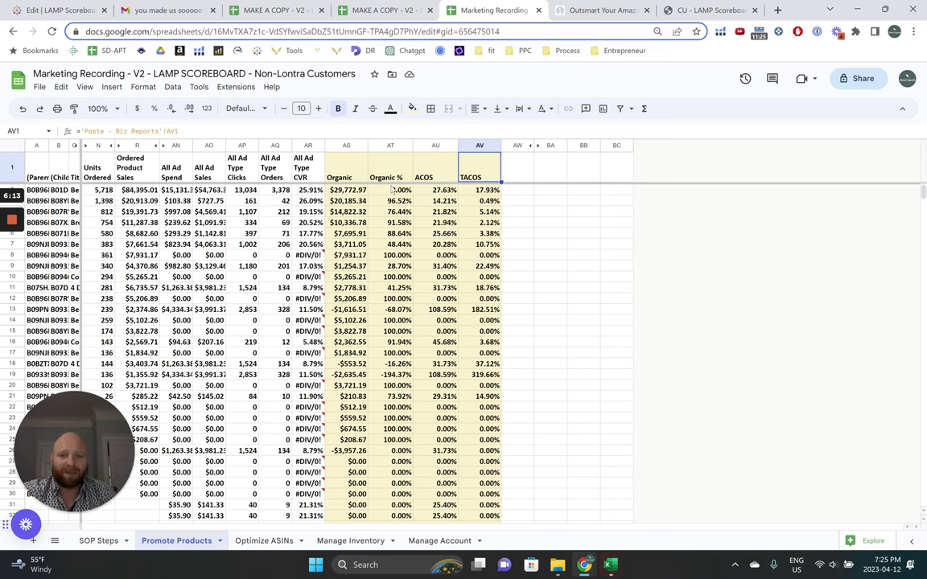
{"action": "mouse_move", "coordinate": [390, 190]}
{"action": "left_mouse_down"}
{"action": "mouse_move", "coordinate": [387, 527]}
{"action": "mouse_move", "coordinate": [390, 190]}
{"action": "left_mouse_up"}
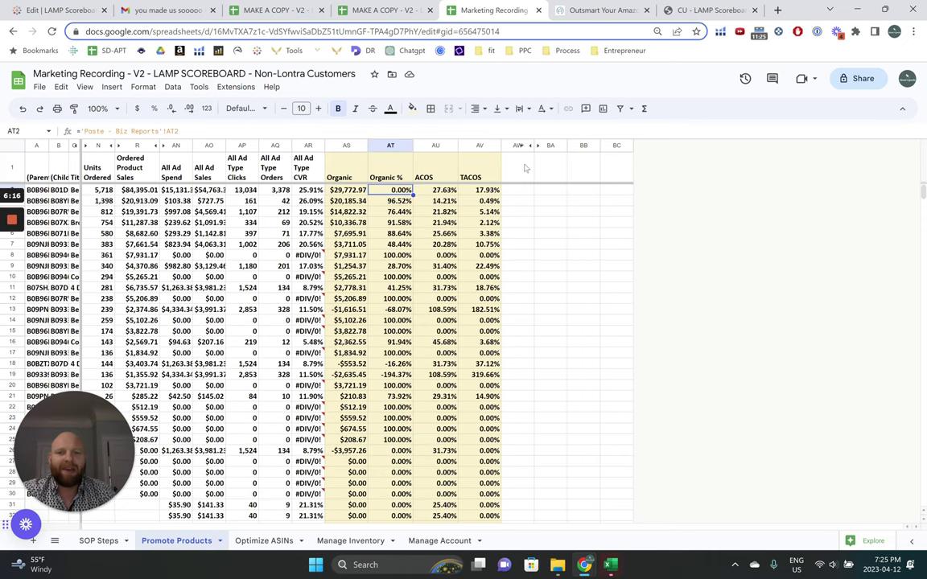
{"action": "left_click", "coordinate": [560, 191]}
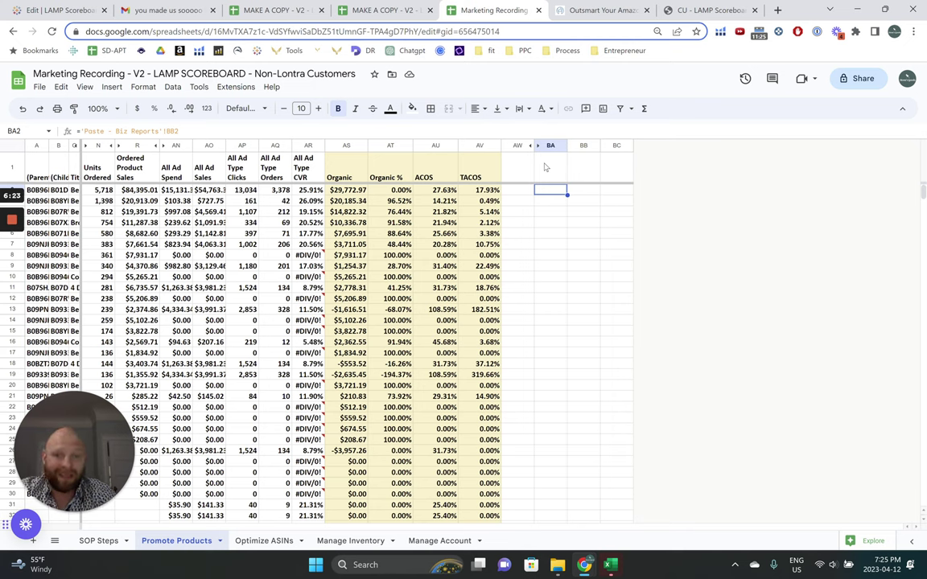
{"action": "left_click", "coordinate": [545, 167]}
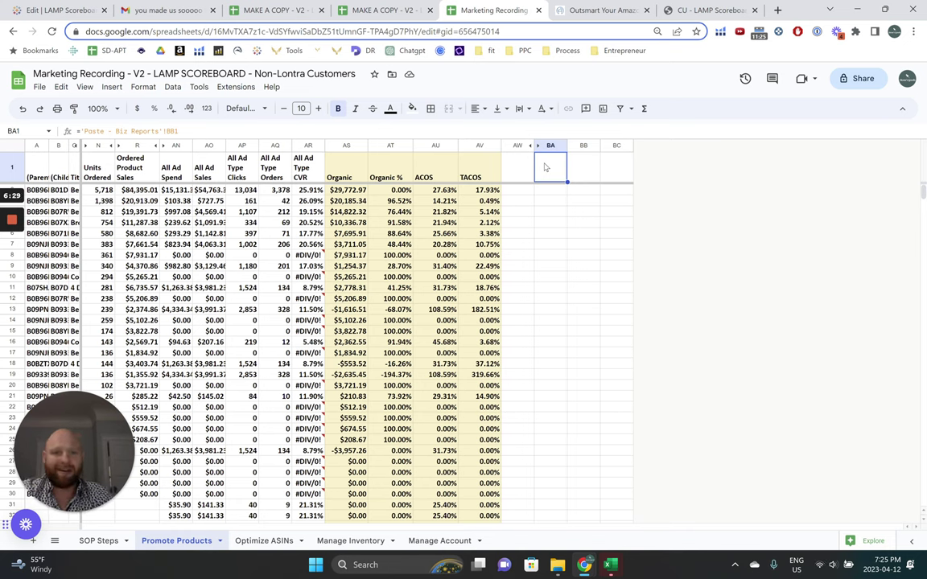
Add helper headers 'ops', 'organic' and 'organic %' in row 1.
{"action": "type", "text": "ops"}
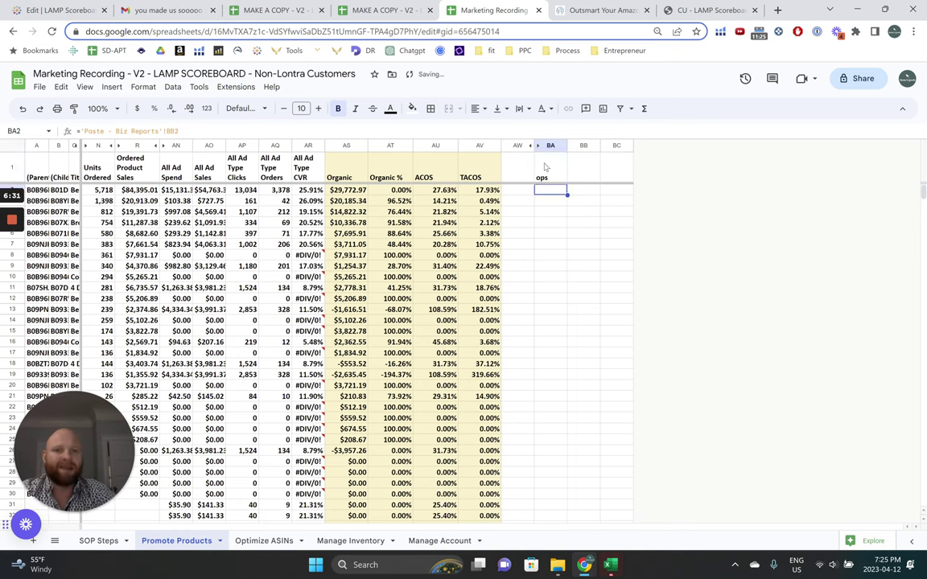
{"action": "key", "text": "Tab"}
{"action": "type", "text": "organic"}
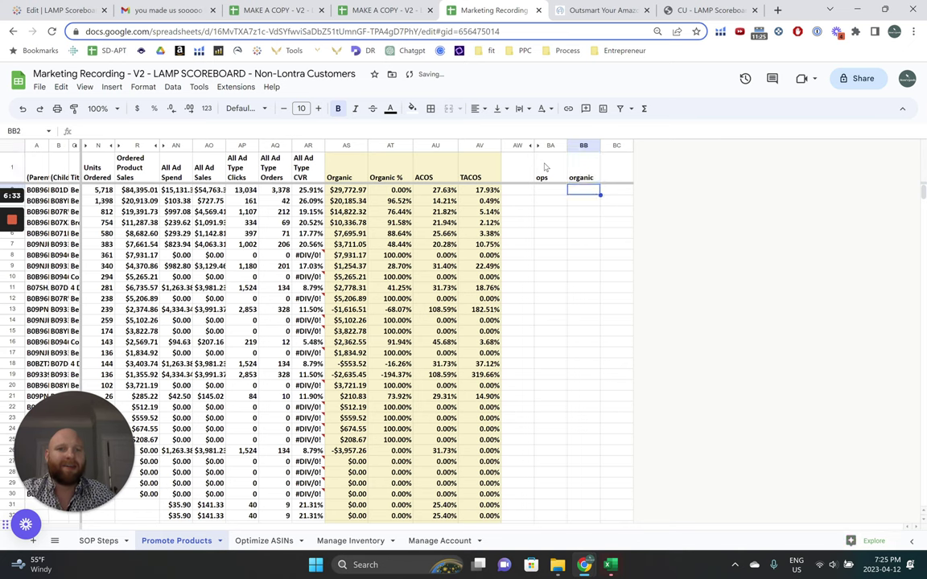
{"action": "key", "text": "Tab"}
{"action": "type", "text": "organic %"}
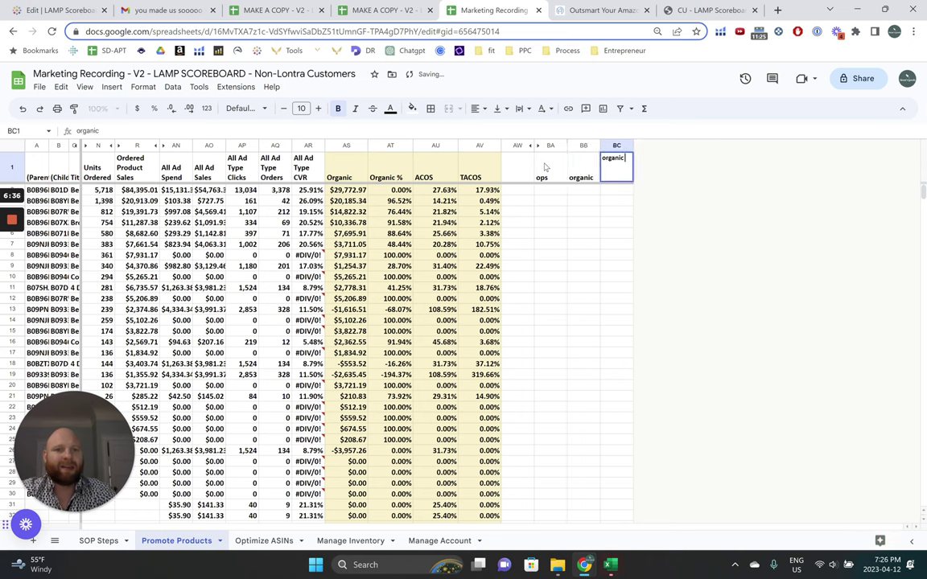
{"action": "key", "text": "Return"}
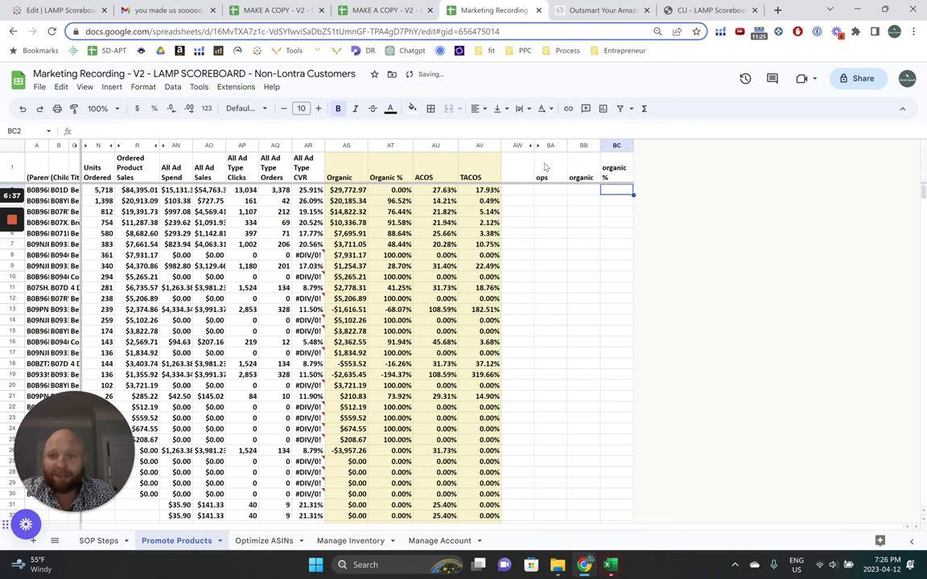
Total the Ordered Product Sales column with a SUM formula in BA2.
{"action": "left_click", "coordinate": [555, 191]}
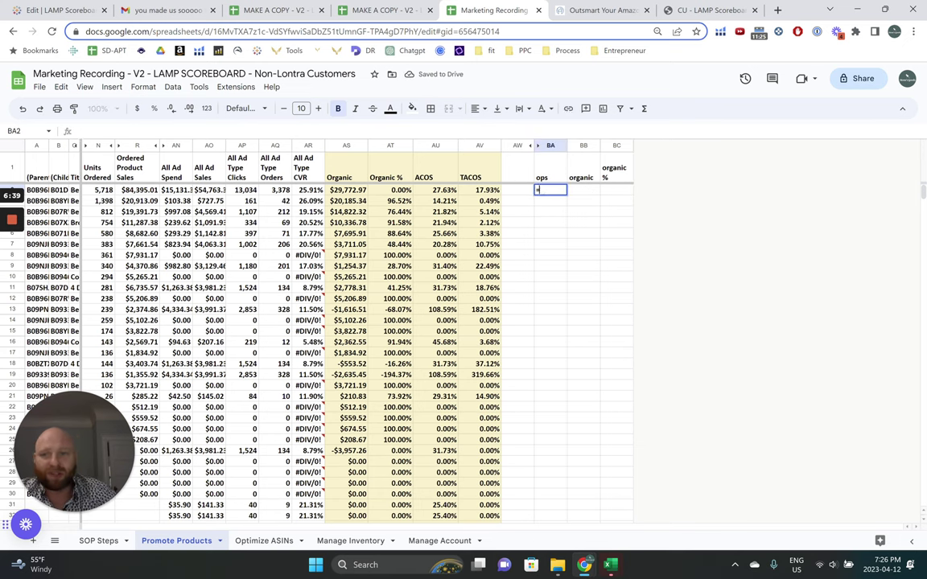
{"action": "left_click", "coordinate": [132, 190]}
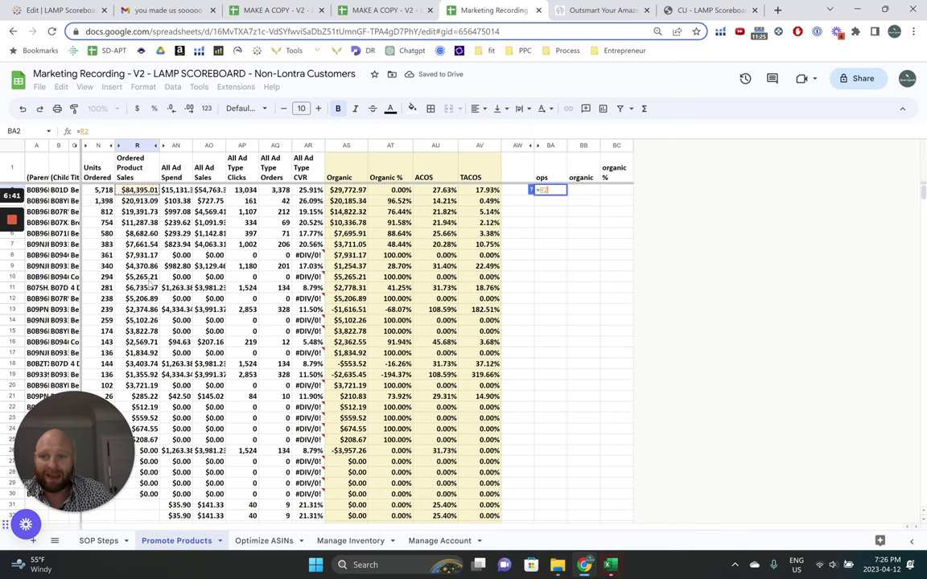
{"action": "left_click_drag", "start_coordinate": [150, 284], "coordinate": [139, 462]}
{"action": "type", "text": ")"}
{"action": "key", "text": "Return"}
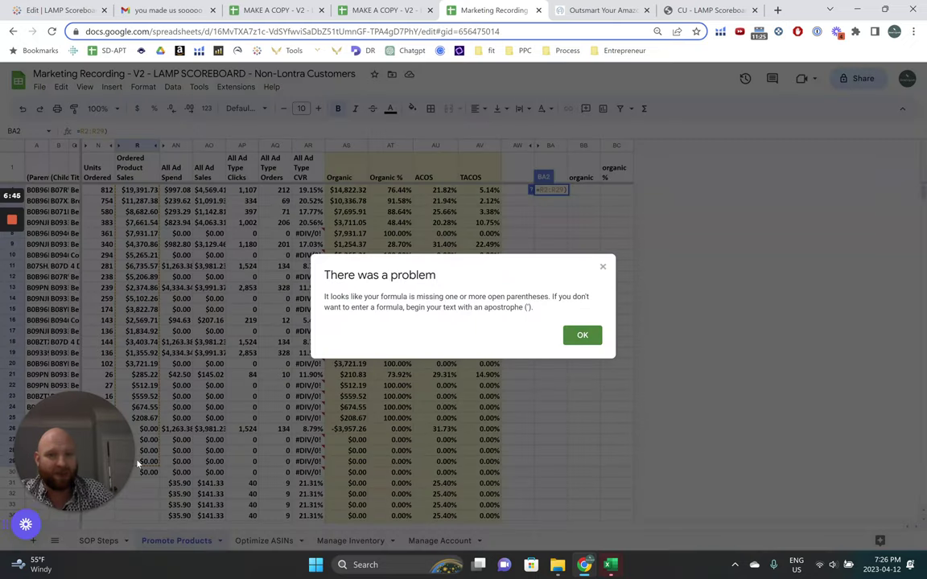
{"action": "key", "text": "Return"}
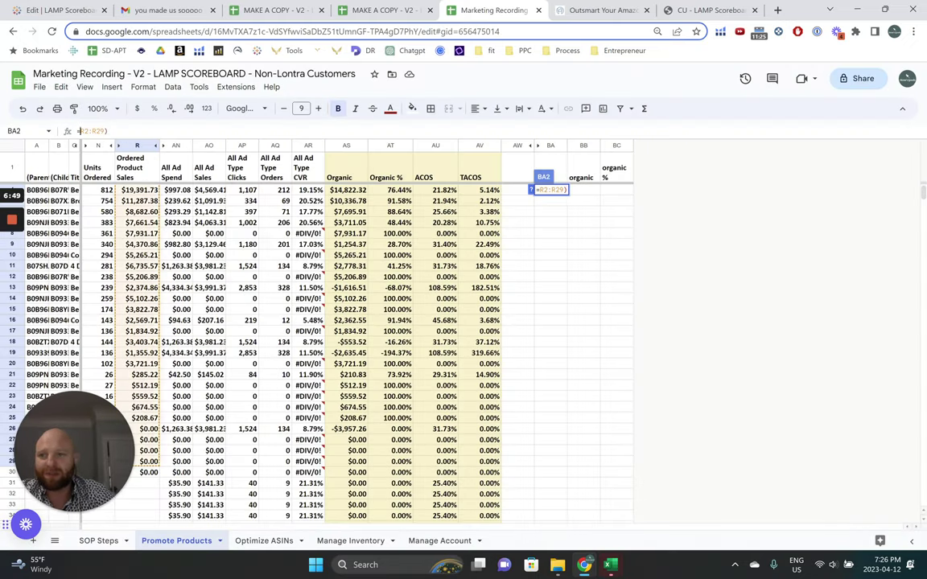
{"action": "left_click", "coordinate": [79, 130]}
{"action": "type", "text": "sum("}
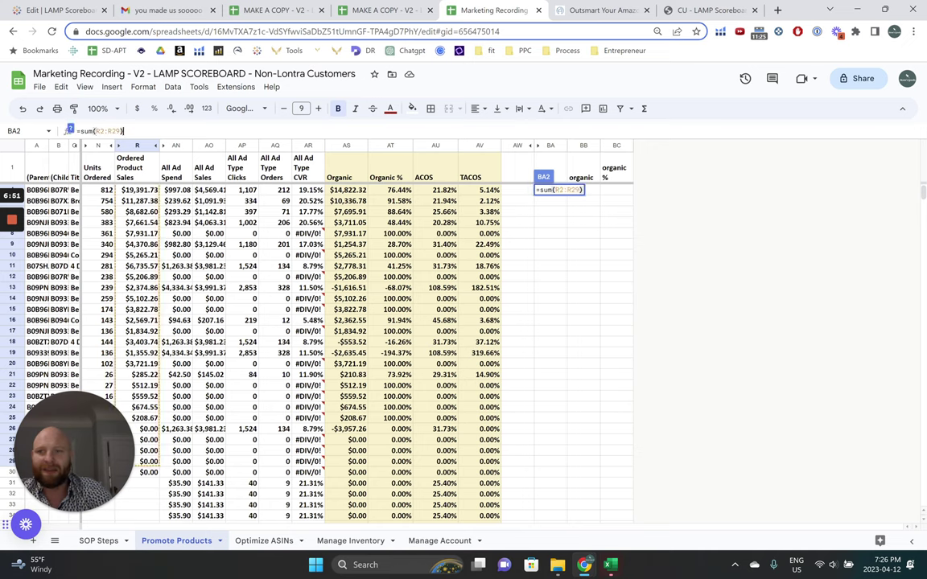
{"action": "key", "text": "Return"}
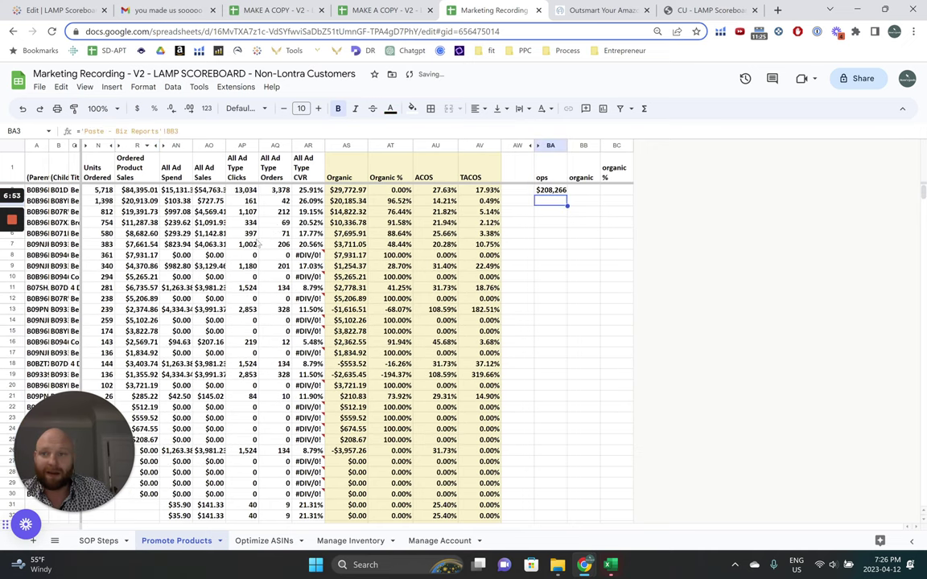
Total organic sales AS2:AS29 with =SUM in BB2.
{"action": "scroll", "coordinate": [300, 181], "scroll_direction": "up", "scroll_amount": 1}
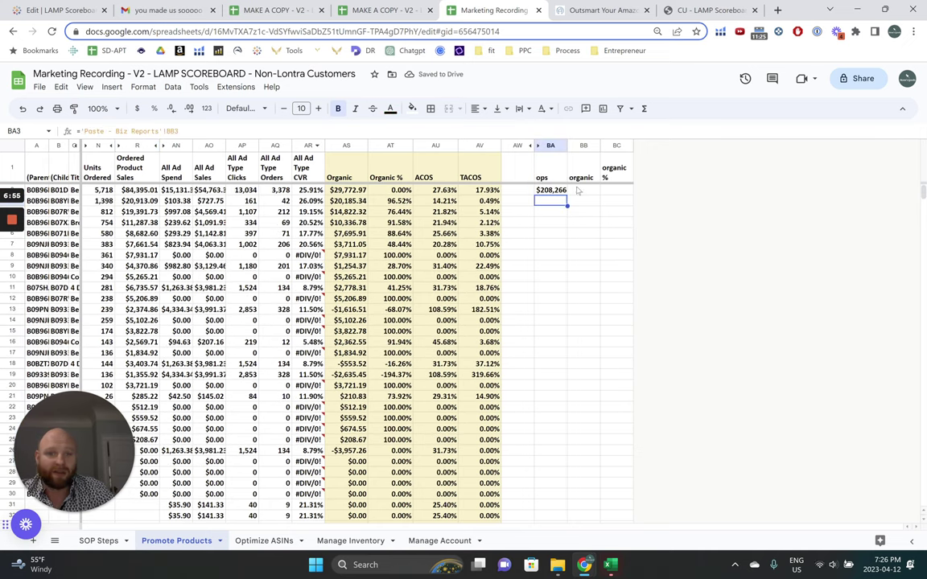
{"action": "left_click", "coordinate": [577, 191]}
{"action": "type", "text": "=sum("}
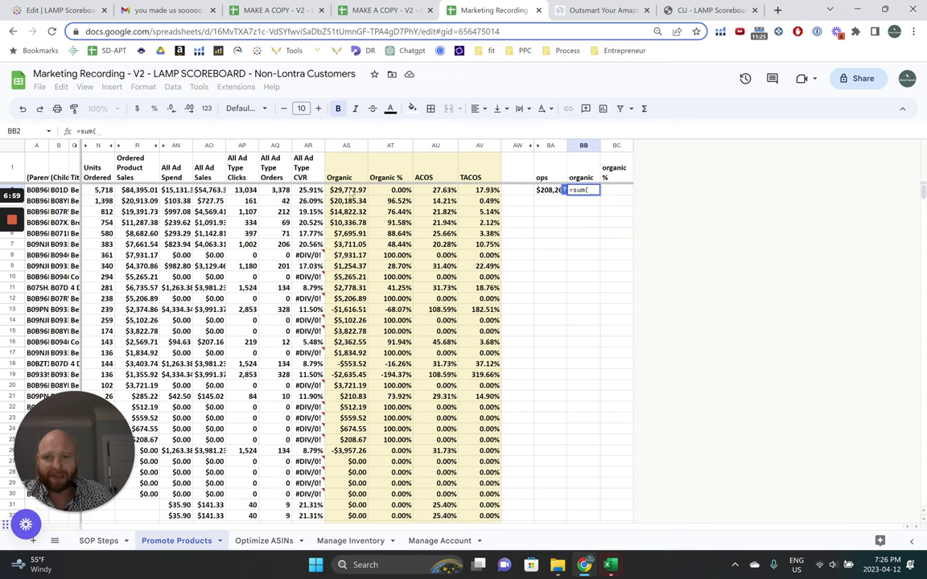
{"action": "left_click_drag", "start_coordinate": [318, 194], "coordinate": [354, 347]}
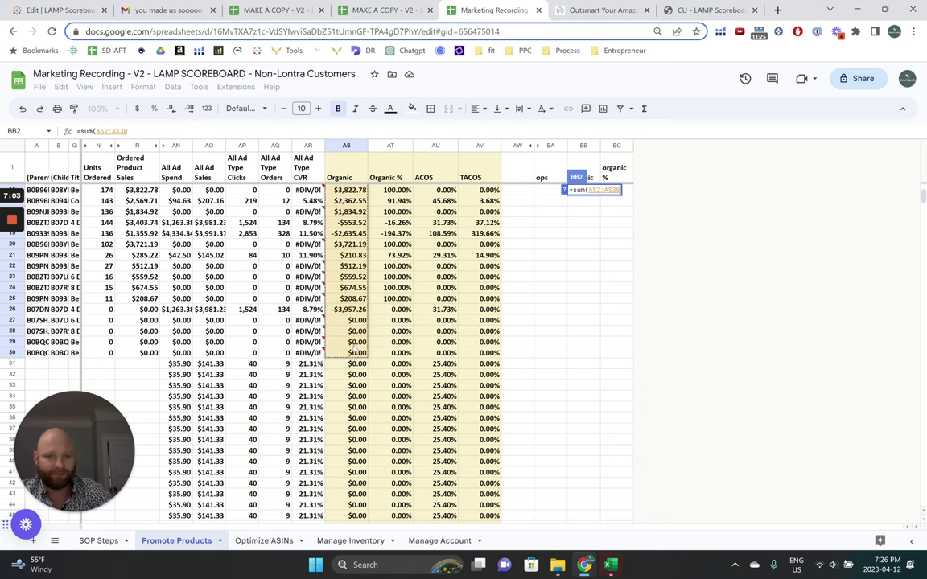
{"action": "key", "text": "Return"}
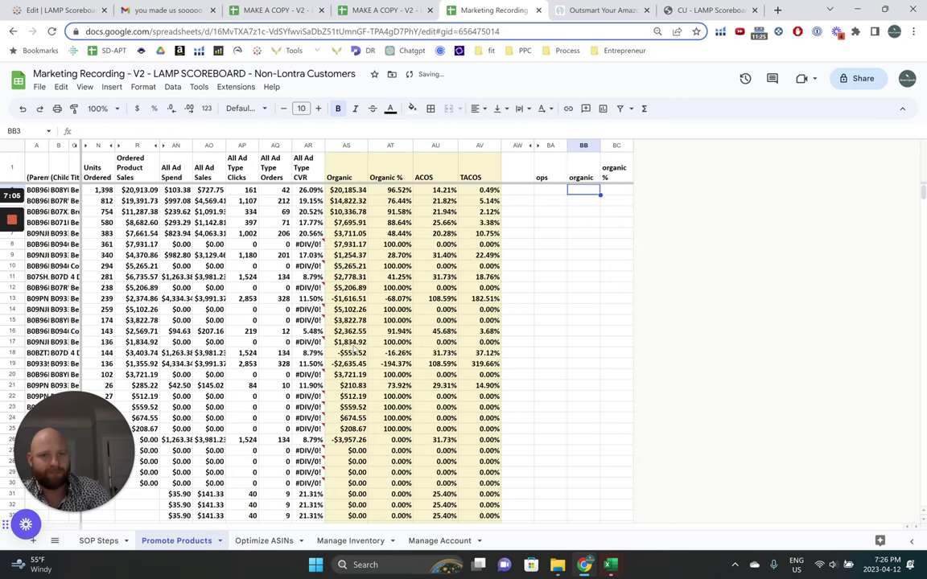
Compute organic % in BC2 as =BB2/BA2, giving 0.572377.
{"action": "key", "text": "Up"}
{"action": "key", "text": "Right"}
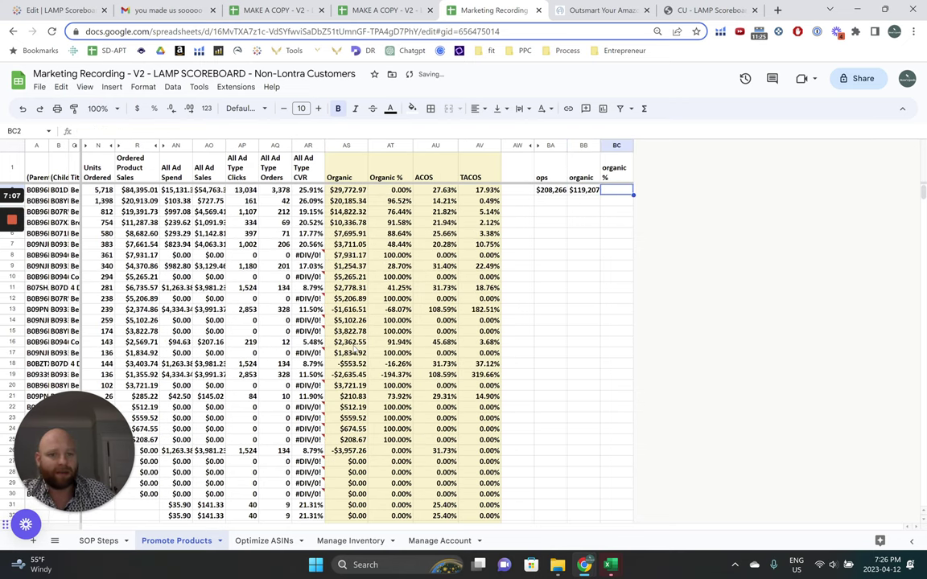
{"action": "type", "text": "="}
{"action": "key", "text": "Left"}
{"action": "type", "text": "/"}
{"action": "key", "text": "Left"}
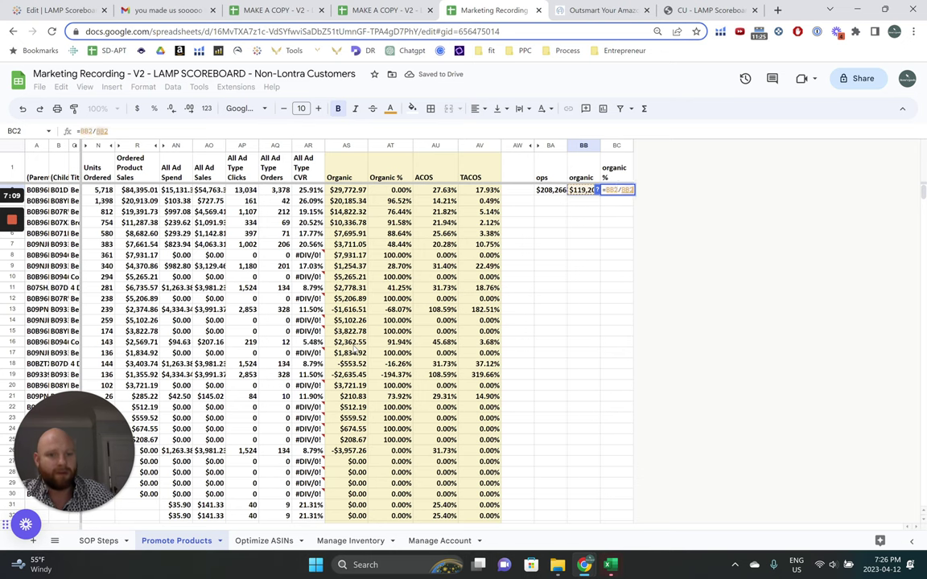
{"action": "key", "text": "Return"}
{"action": "key", "text": "Up"}
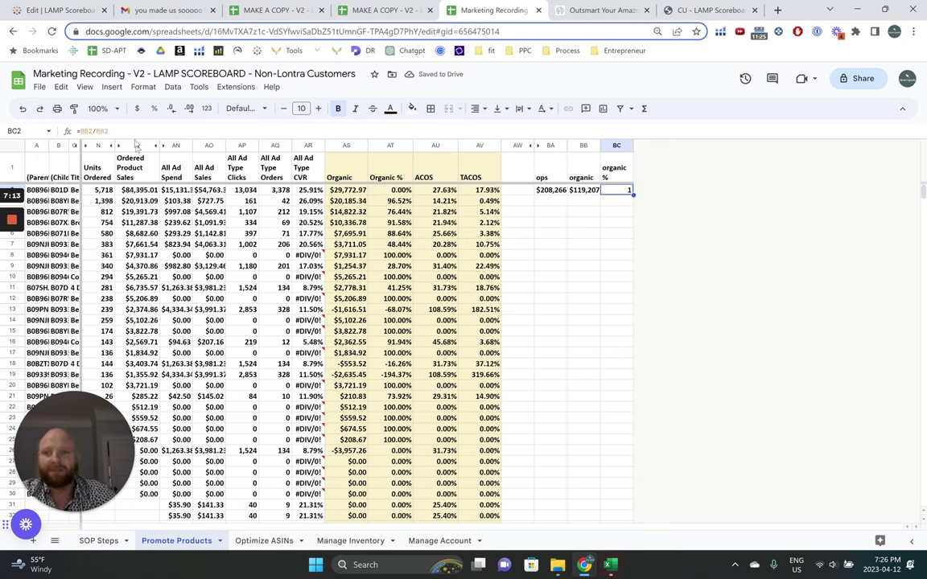
{"action": "key", "text": "F2"}
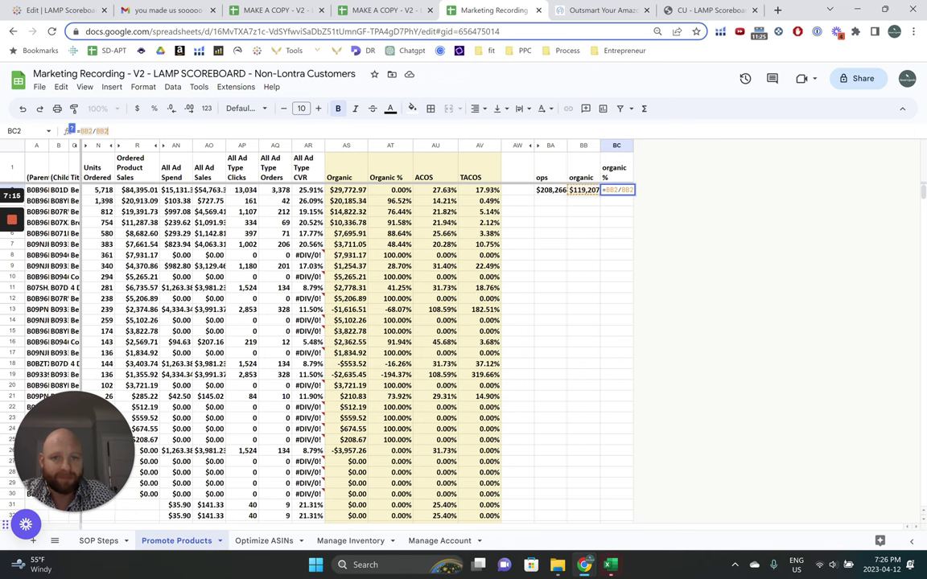
{"action": "key", "text": "BackSpace"}
{"action": "key", "text": "BackSpace"}
{"action": "key", "text": "BackSpace"}
{"action": "type", "text": "BA2"}
{"action": "key", "text": "Return"}
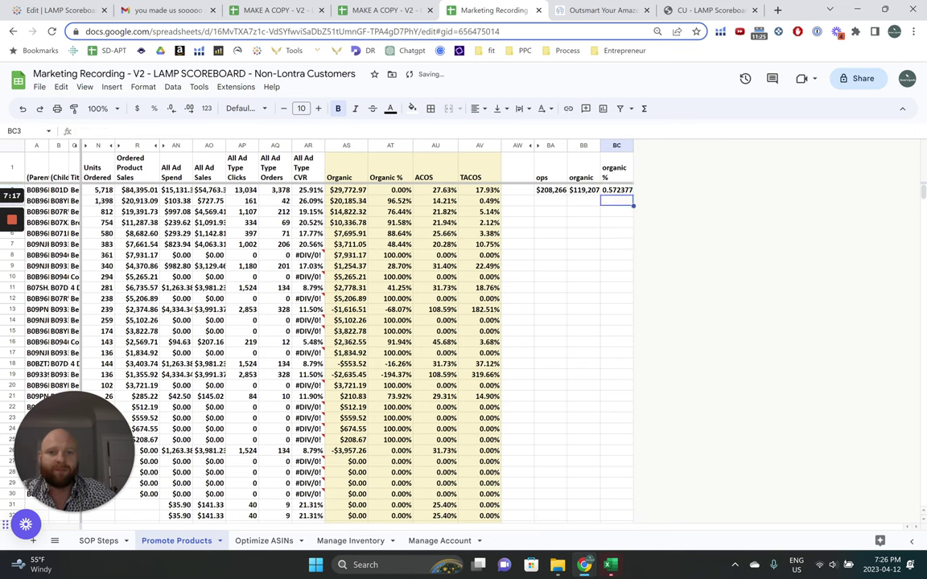
{"action": "key", "text": "Up"}
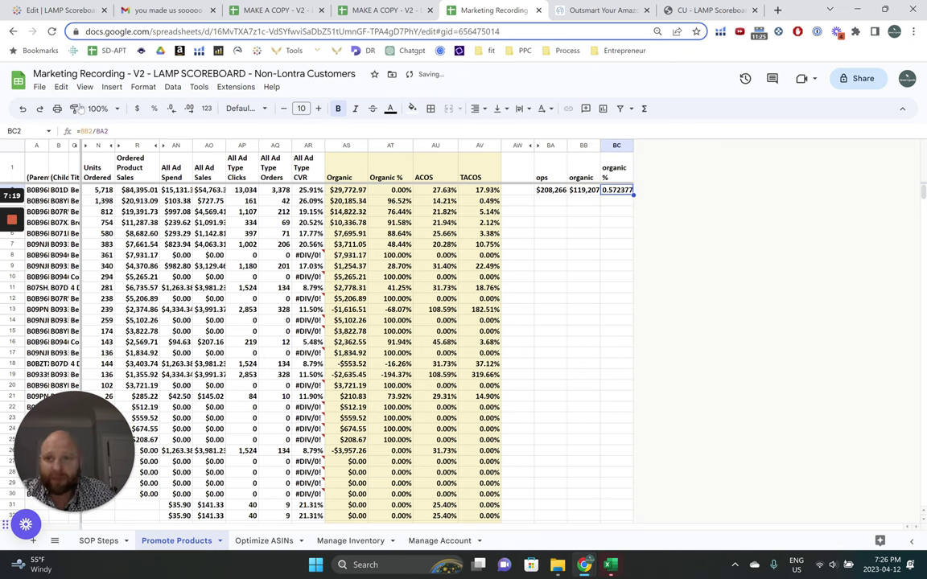
{"action": "left_click", "coordinate": [153, 109]}
Format BC2 as a percentage (57.24%) and check a product's ACOS and TACOS values.
{"action": "left_click", "coordinate": [582, 221]}
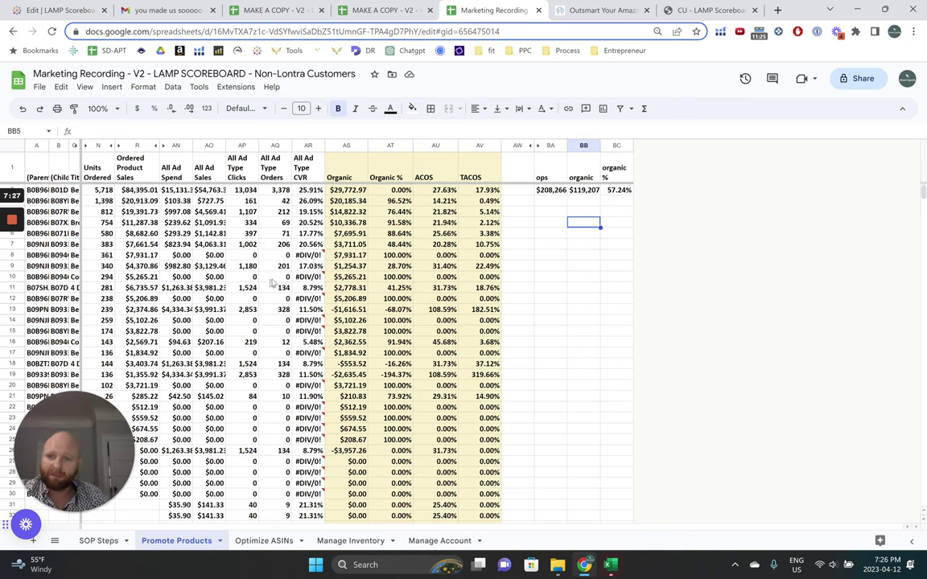
{"action": "left_click", "coordinate": [442, 212]}
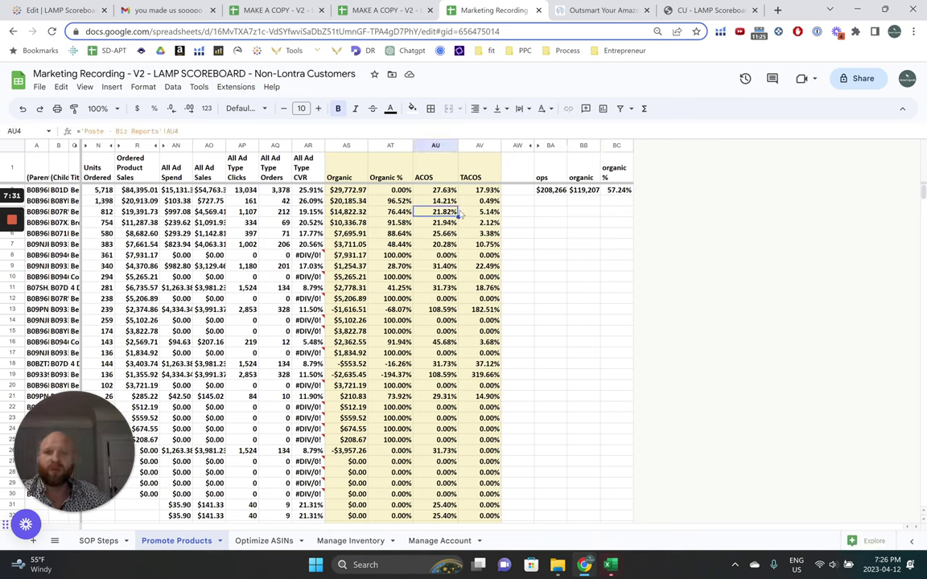
{"action": "left_click", "coordinate": [486, 192]}
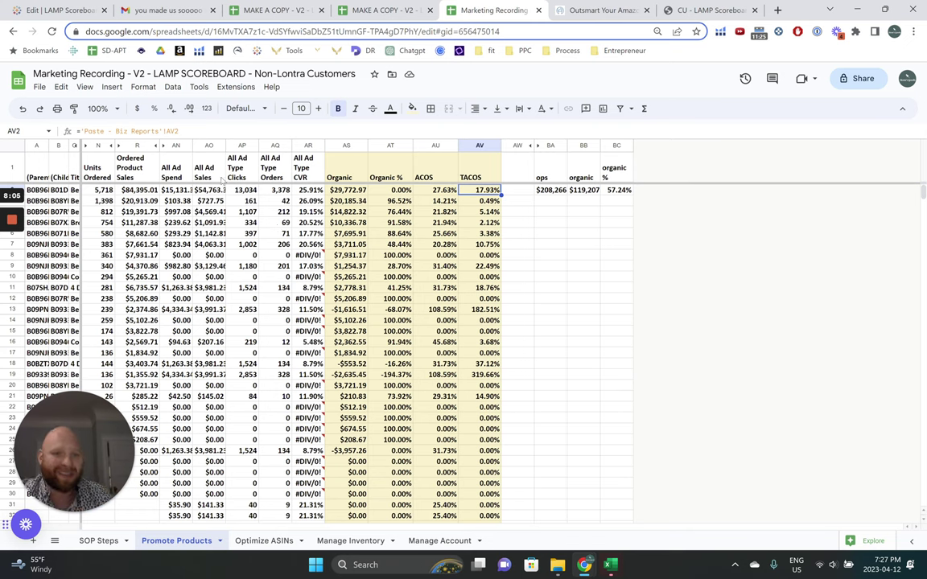
Move among the cells below the ops, organic and organic % totals, ending on the organic % column.
{"action": "left_click", "coordinate": [617, 222]}
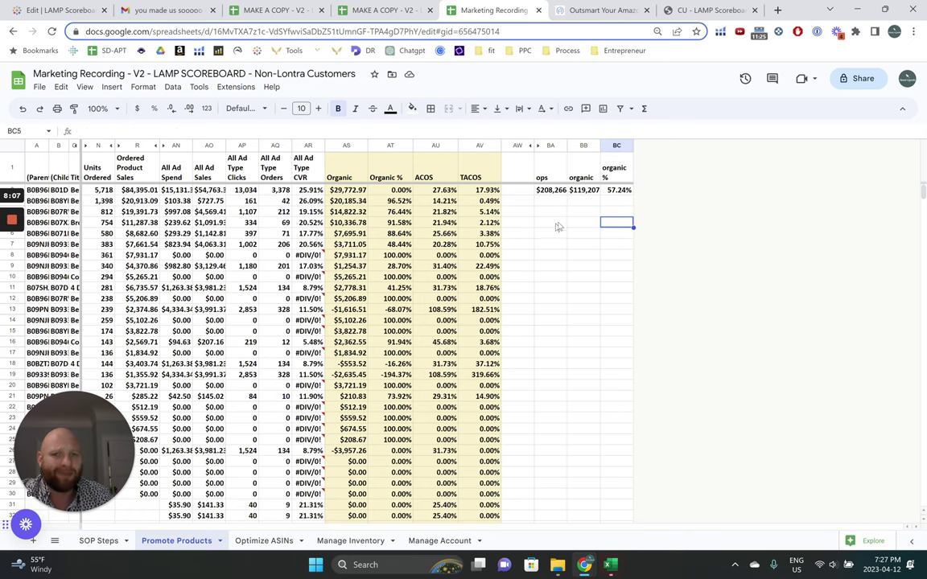
{"action": "key", "text": "Left"}
{"action": "left_click", "coordinate": [585, 209]}
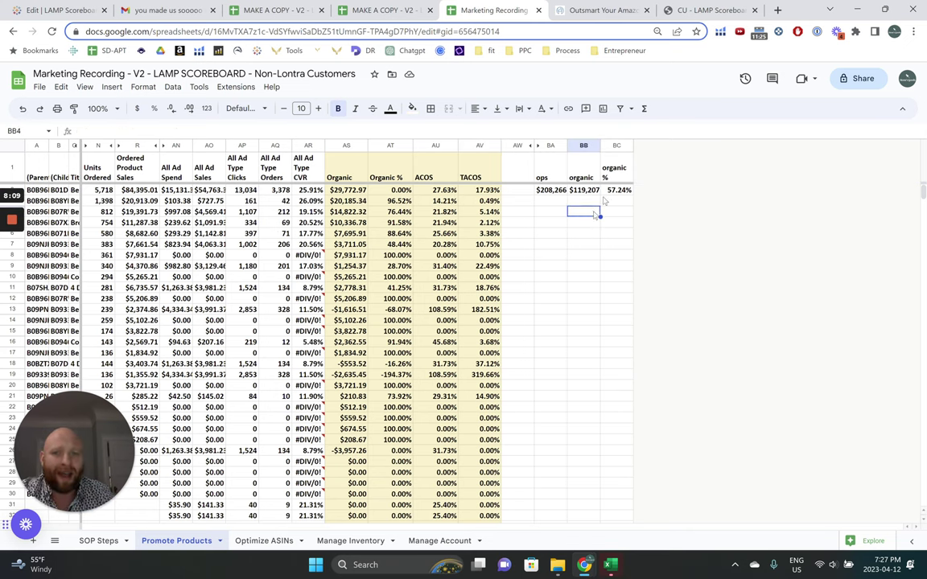
{"action": "key", "text": "Up"}
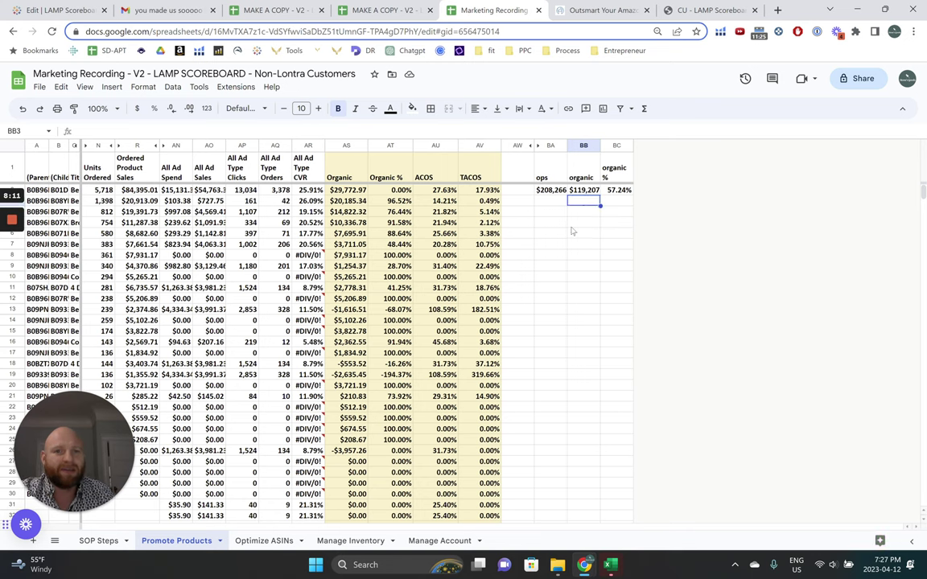
{"action": "key", "text": "Left"}
{"action": "key", "text": "Down"}
{"action": "key", "text": "Down"}
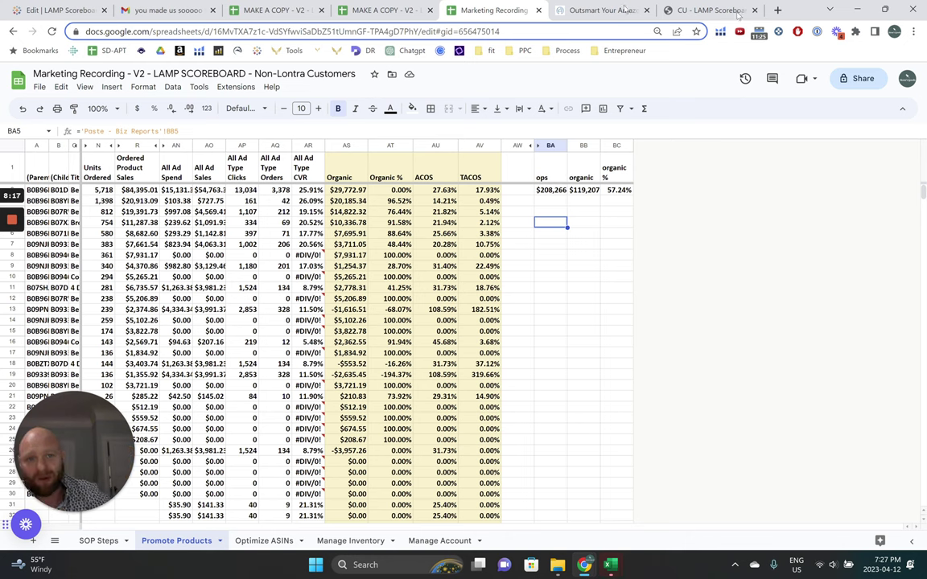
{"action": "key", "text": "Right"}
{"action": "key", "text": "Right"}
{"action": "key", "text": "Up"}
{"action": "key", "text": "Up"}
{"action": "key", "text": "Down"}
{"action": "key", "text": "Down"}
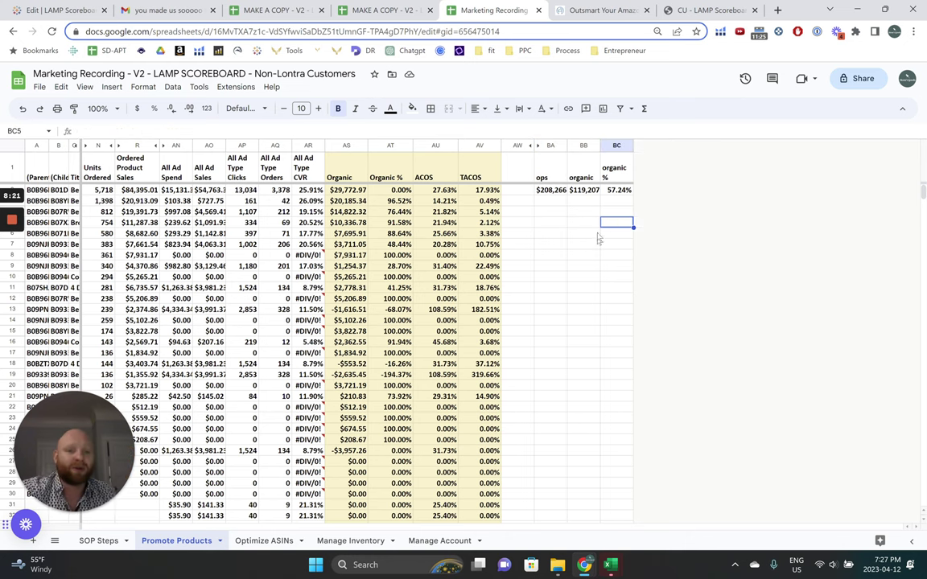
{"action": "key", "text": "Up"}
{"action": "key", "text": "Left"}
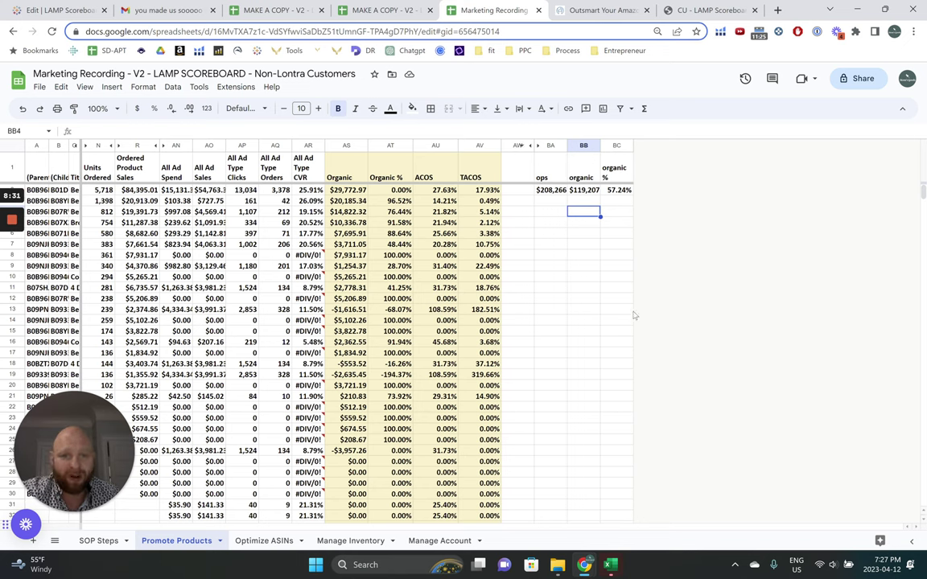
{"action": "left_click", "coordinate": [592, 234]}
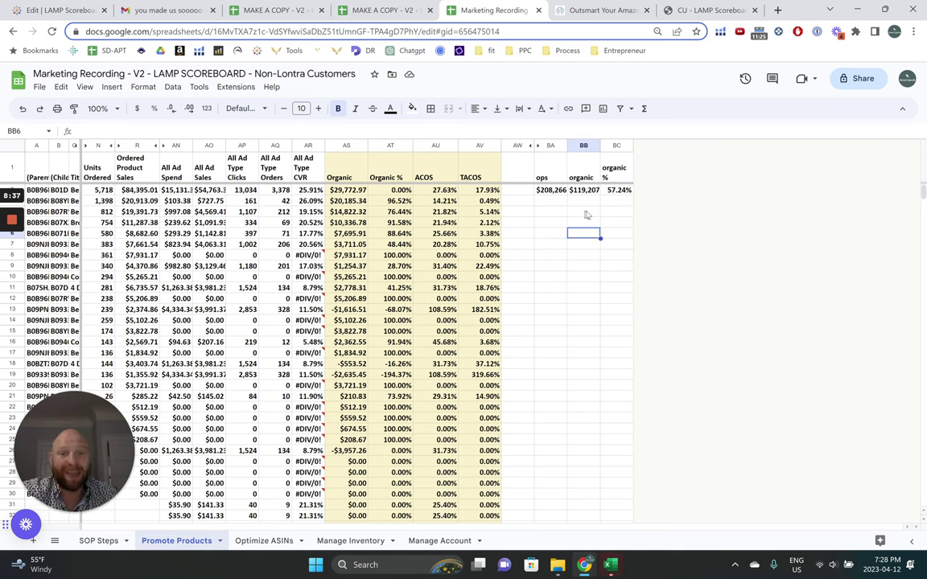
{"action": "left_click", "coordinate": [617, 145]}
Insert two columns after Organic % with the headers 'all ad spend' and 'all ad sales'.
{"action": "right_click", "coordinate": [616, 145]}
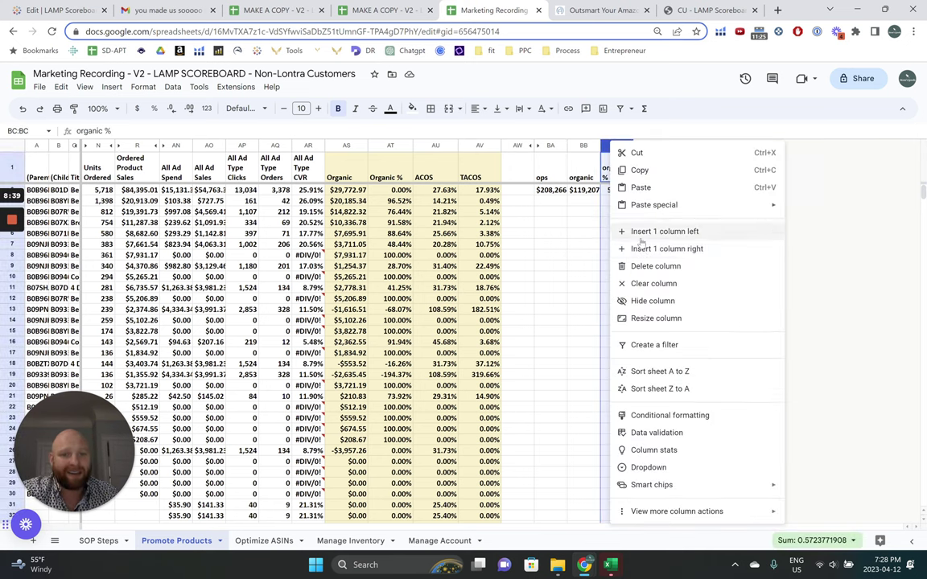
{"action": "left_click", "coordinate": [648, 248]}
{"action": "left_click", "coordinate": [634, 182]}
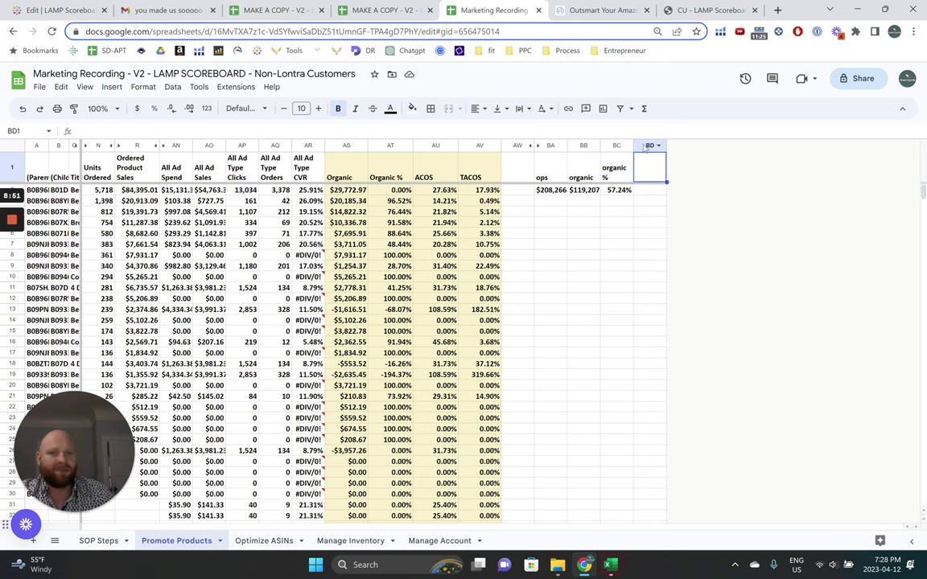
{"action": "right_click", "coordinate": [646, 149]}
{"action": "left_click", "coordinate": [646, 228]}
{"action": "left_click", "coordinate": [646, 174]}
{"action": "type", "text": "a"}
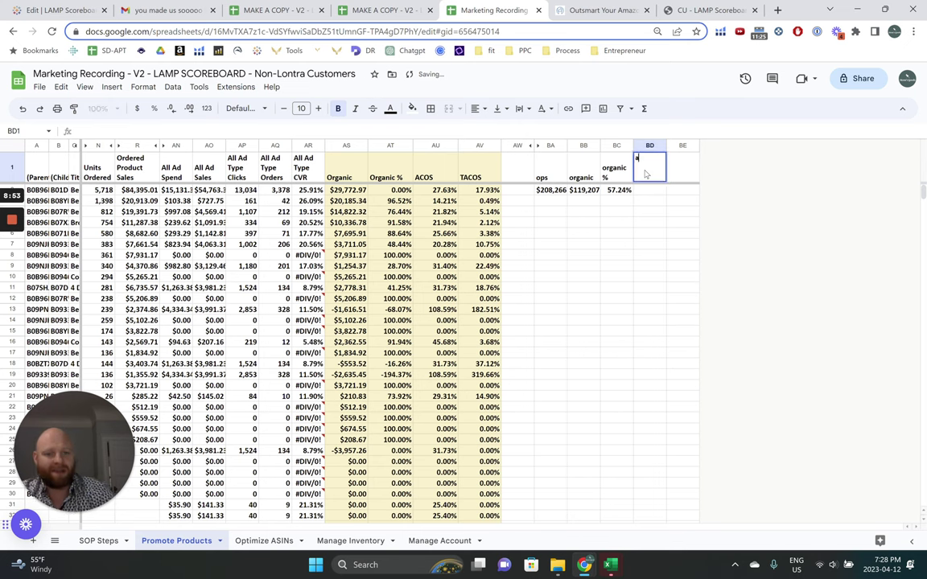
{"action": "type", "text": "ll ad spend"}
{"action": "key", "text": "Tab"}
{"action": "type", "text": "al"}
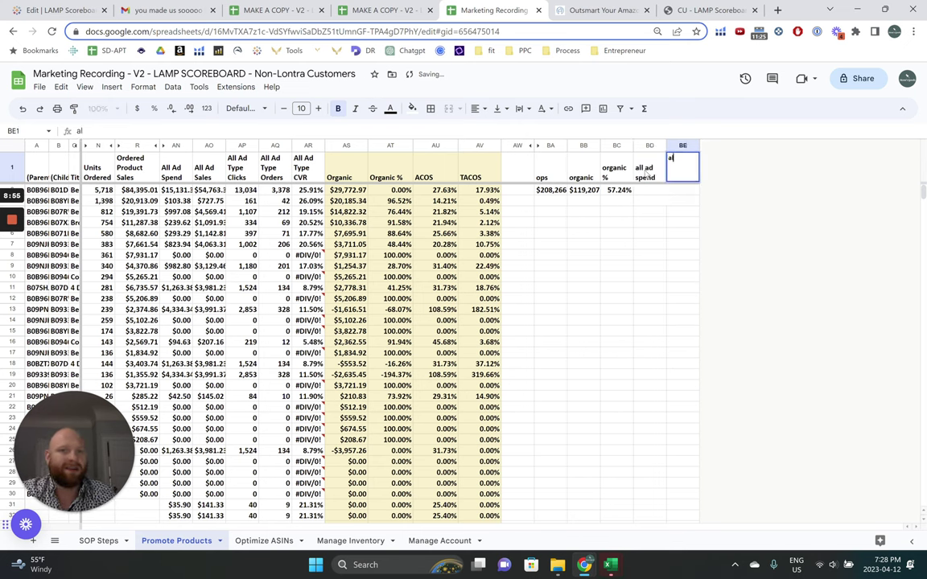
{"action": "type", "text": "l ad sales"}
{"action": "key", "text": "Return"}
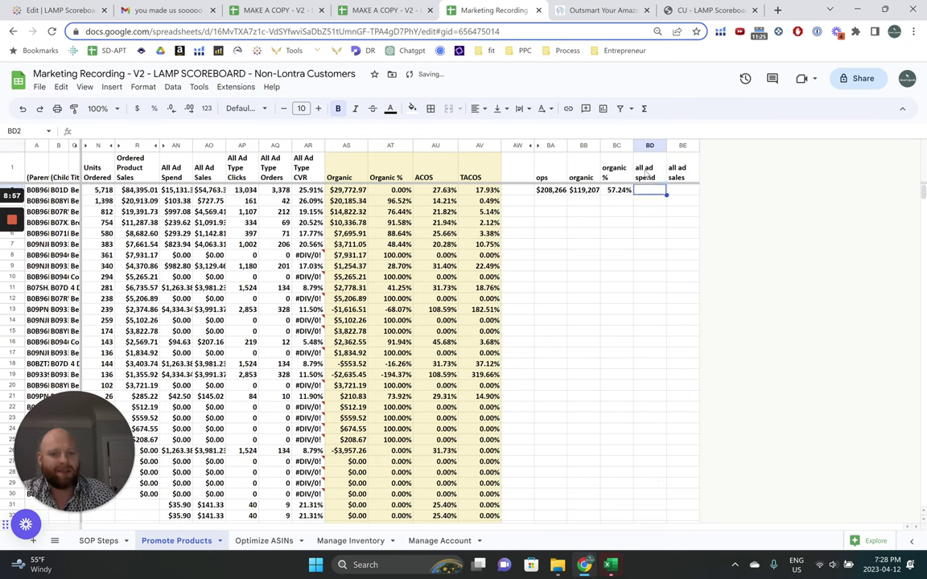
Total ad spend with =SUM(AN2:AN30) and ad sales with =SUM(AO2:AO30).
{"action": "type", "text": "=sum("}
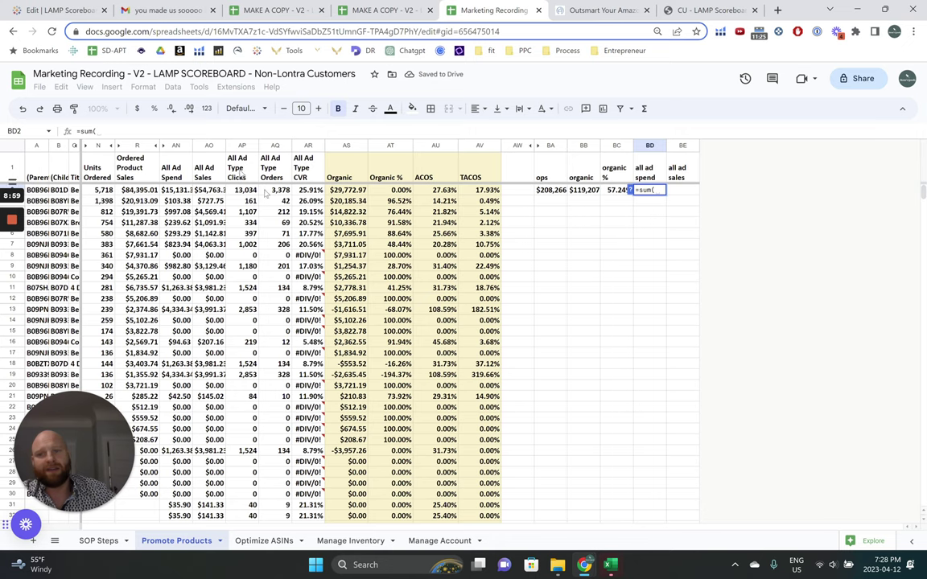
{"action": "left_click_drag", "start_coordinate": [173, 190], "coordinate": [178, 386]}
{"action": "type", "text": ")"}
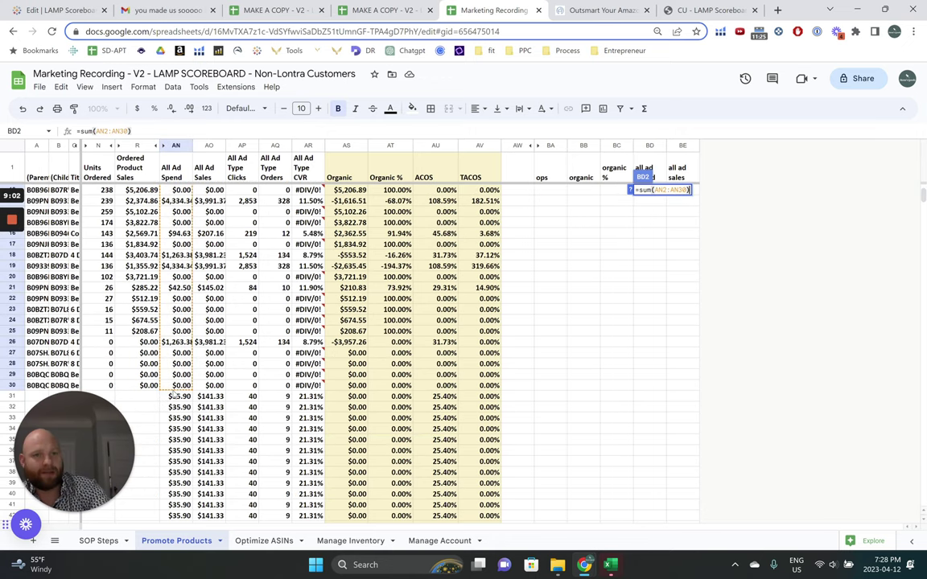
{"action": "key", "text": "Tab"}
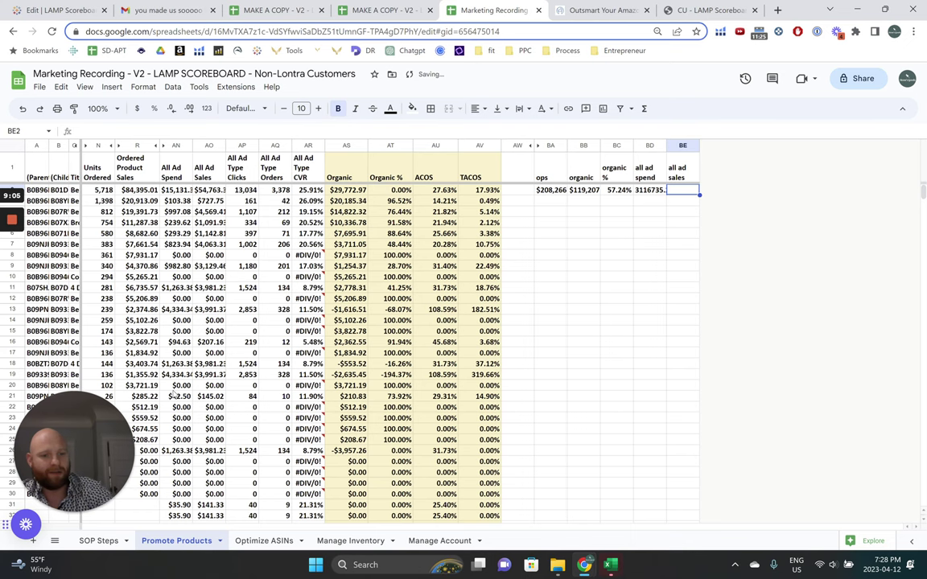
{"action": "type", "text": "=sum("}
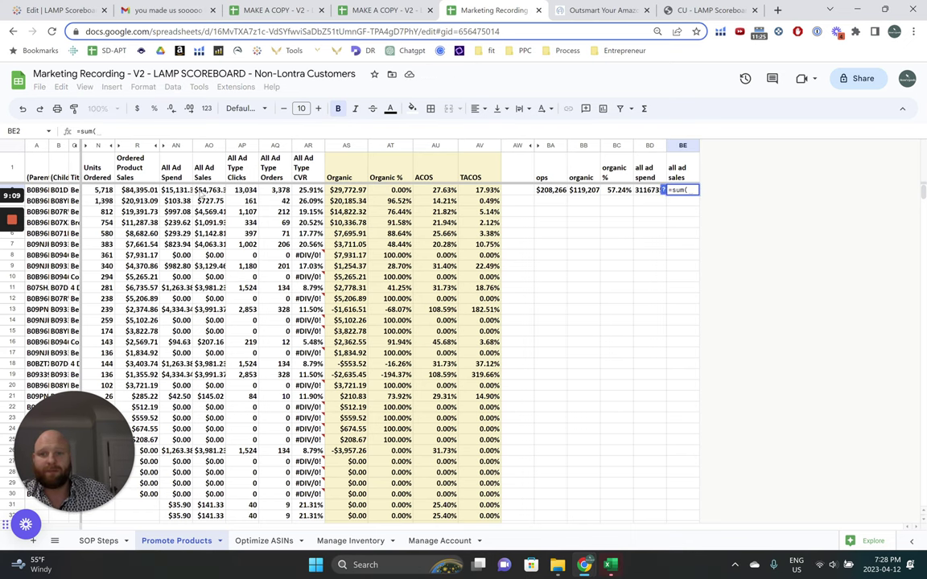
{"action": "left_click_drag", "start_coordinate": [201, 193], "coordinate": [211, 387]}
{"action": "key", "text": "Return"}
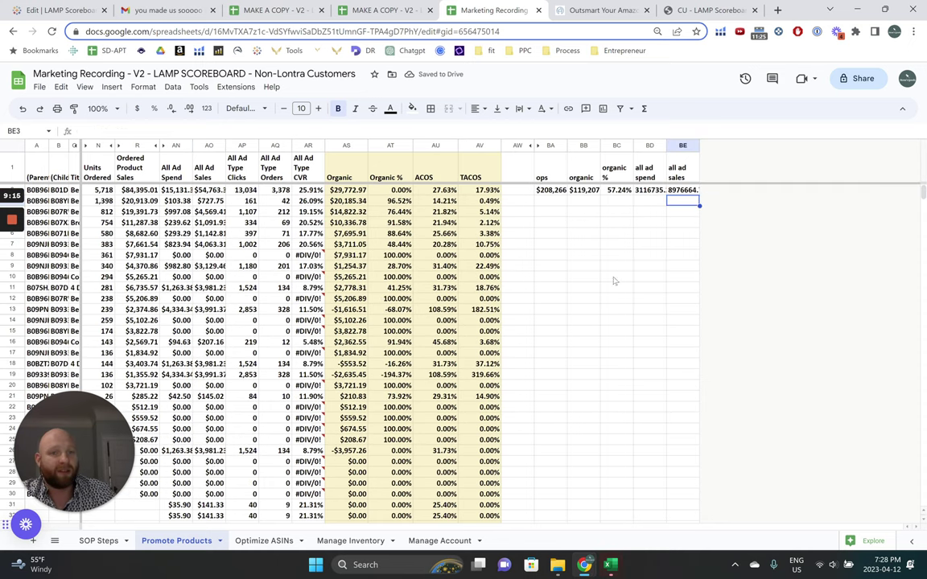
Add an ACOS column computing =BD2/BE2, which shows 34.72%.
{"action": "right_click", "coordinate": [681, 146]}
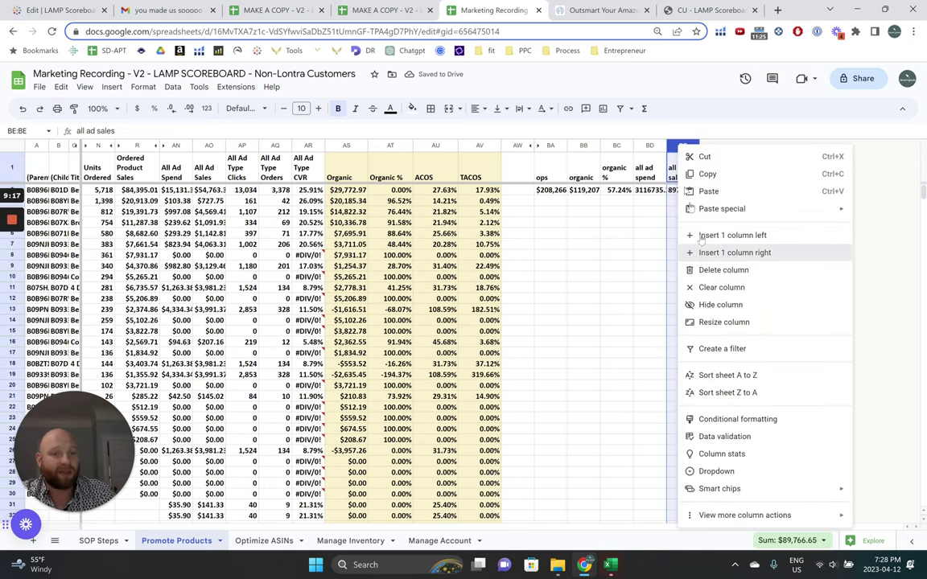
{"action": "left_click", "coordinate": [734, 250]}
{"action": "left_click", "coordinate": [728, 171]}
{"action": "type", "text": "ACO"}
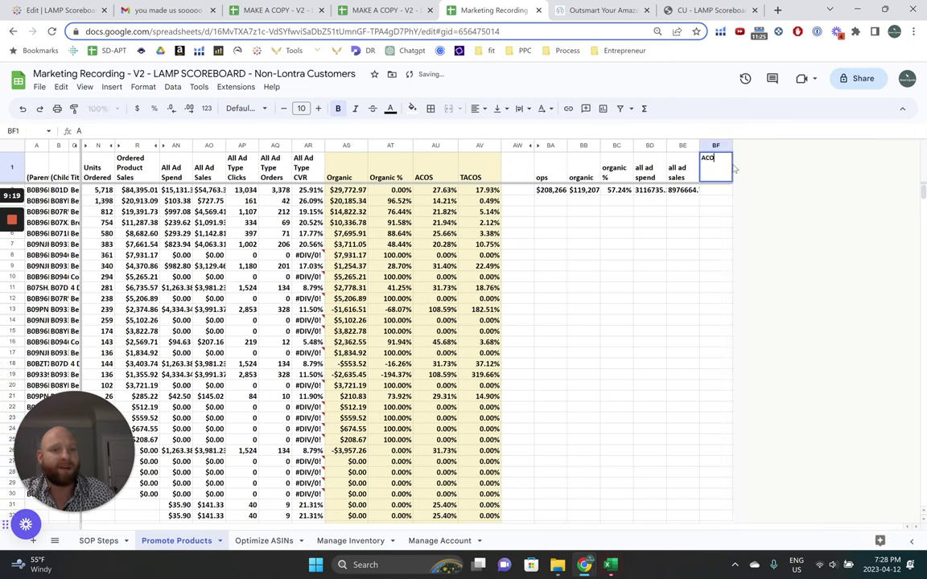
{"action": "type", "text": "S"}
{"action": "key", "text": "Return"}
{"action": "type", "text": "=BD2"}
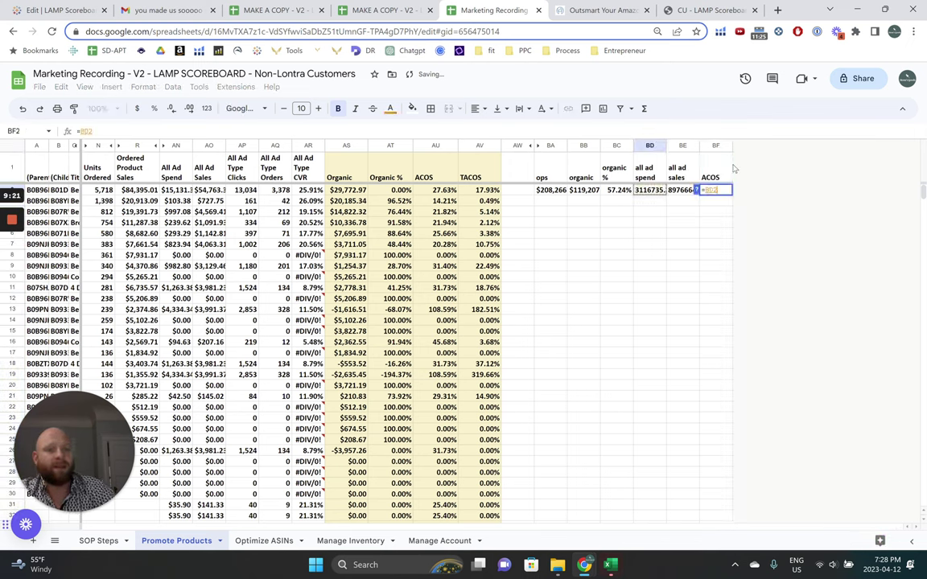
{"action": "type", "text": "/BE2"}
{"action": "key", "text": "Return"}
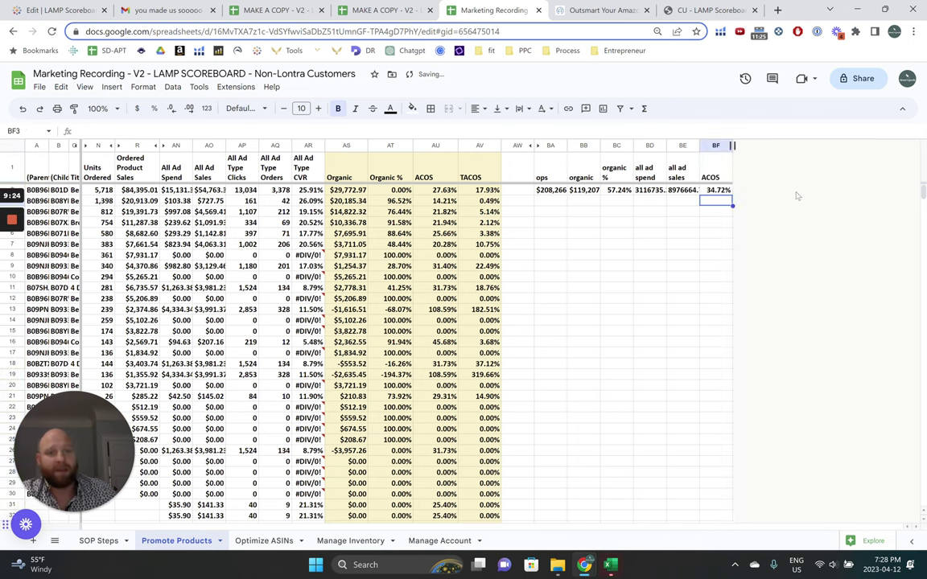
{"action": "left_click", "coordinate": [722, 191]}
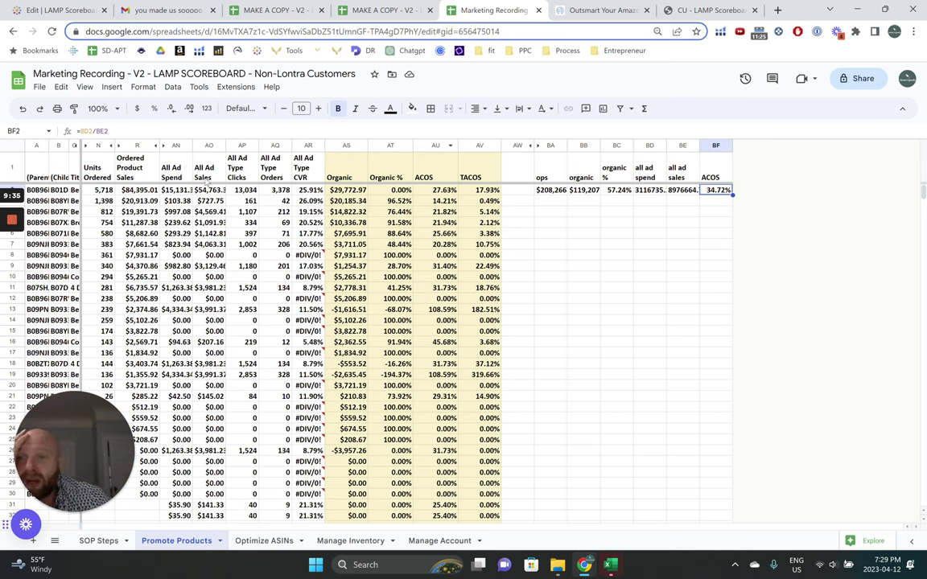
Inspect the All Ad Spend header and the 108.59% ACOS product against its ad spend.
{"action": "left_click", "coordinate": [165, 158]}
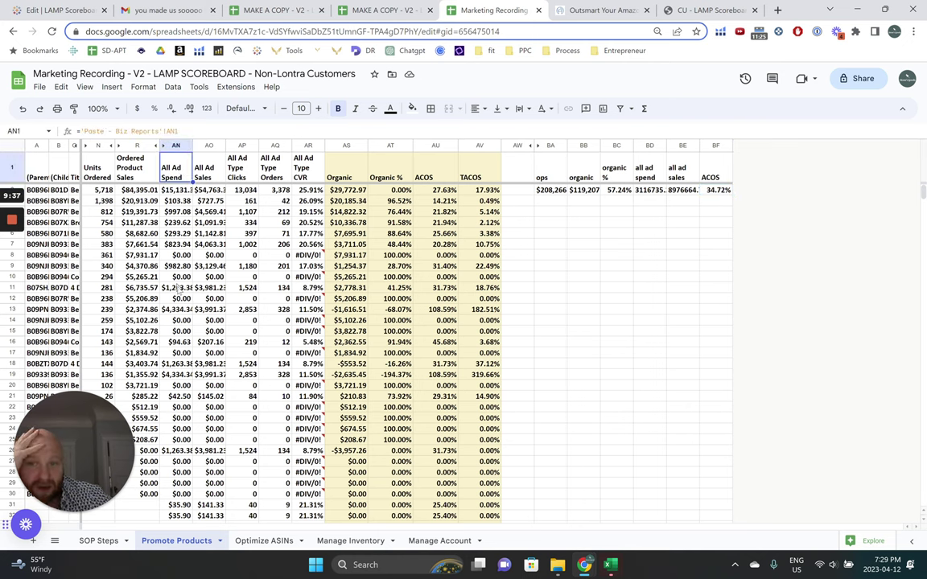
{"action": "left_click", "coordinate": [424, 312]}
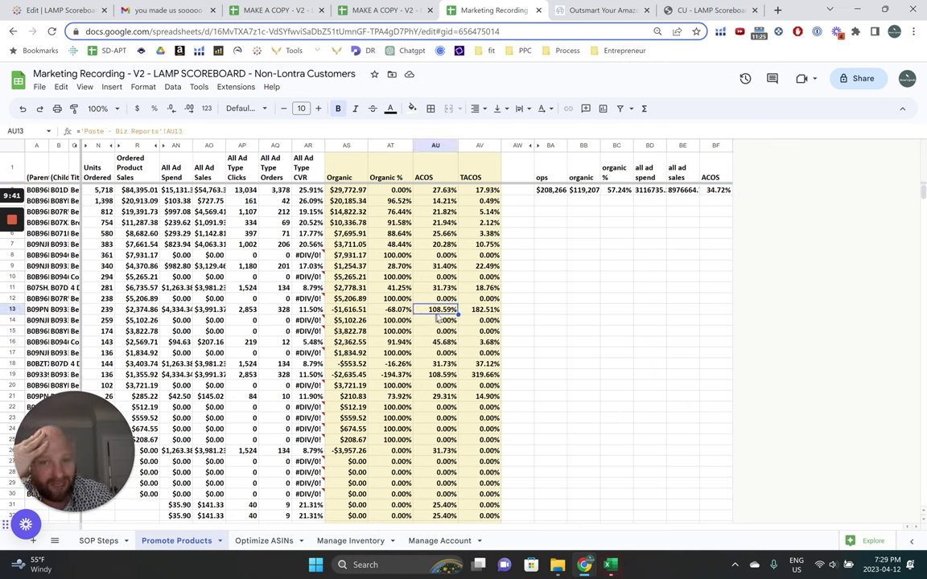
{"action": "left_click", "coordinate": [175, 311]}
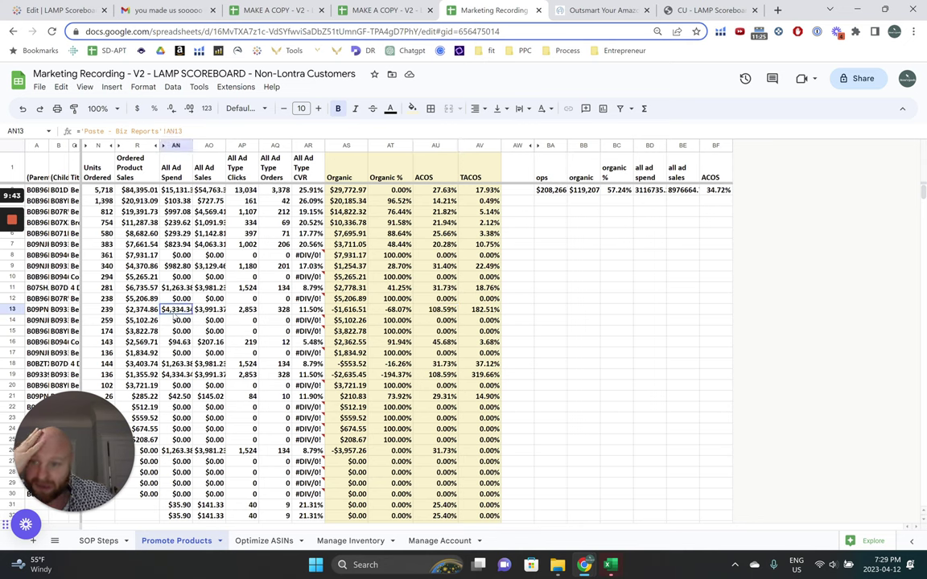
{"action": "left_click", "coordinate": [441, 311]}
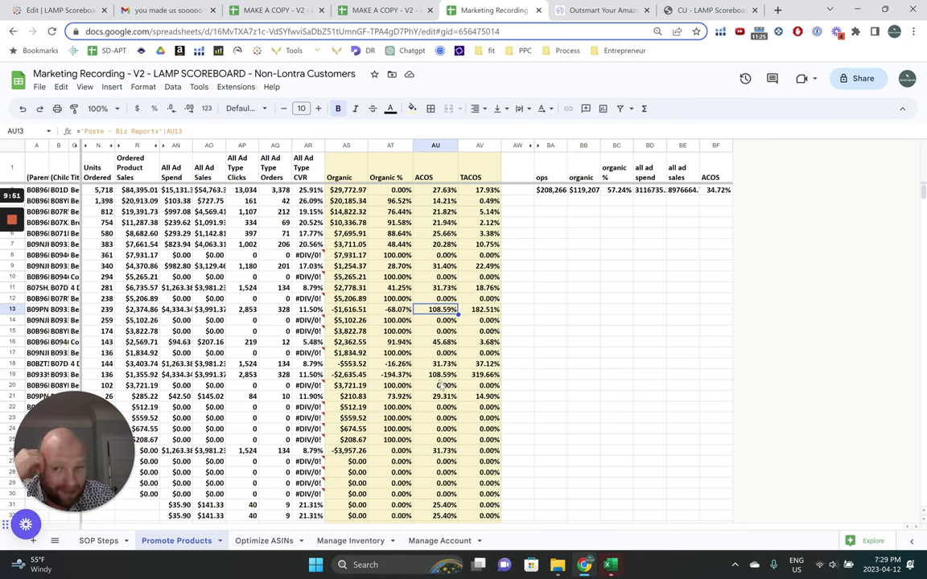
Check row 19's negative Organic, ad spend and ad sales figures, then return to SOP Steps.
{"action": "left_click", "coordinate": [339, 376]}
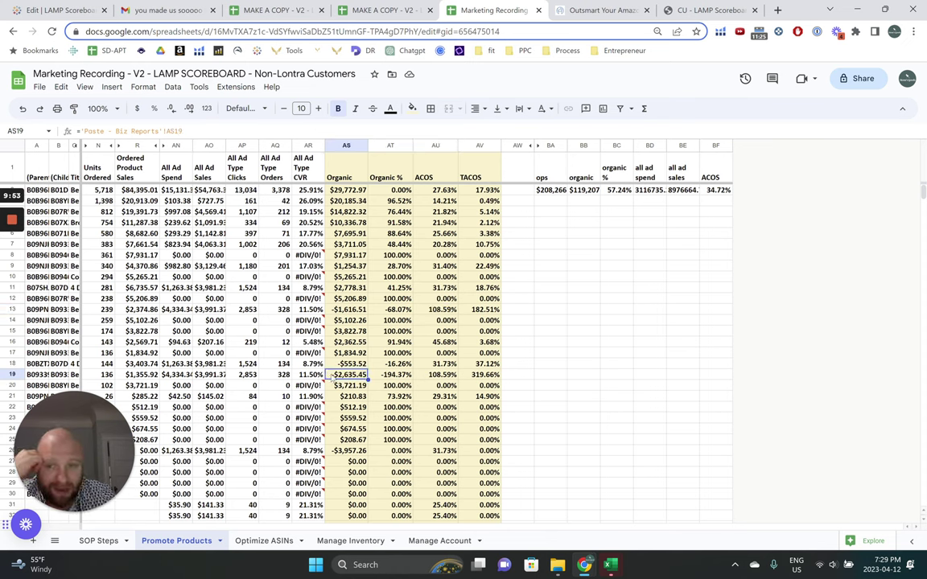
{"action": "left_click", "coordinate": [388, 341]}
{"action": "left_click", "coordinate": [179, 375]}
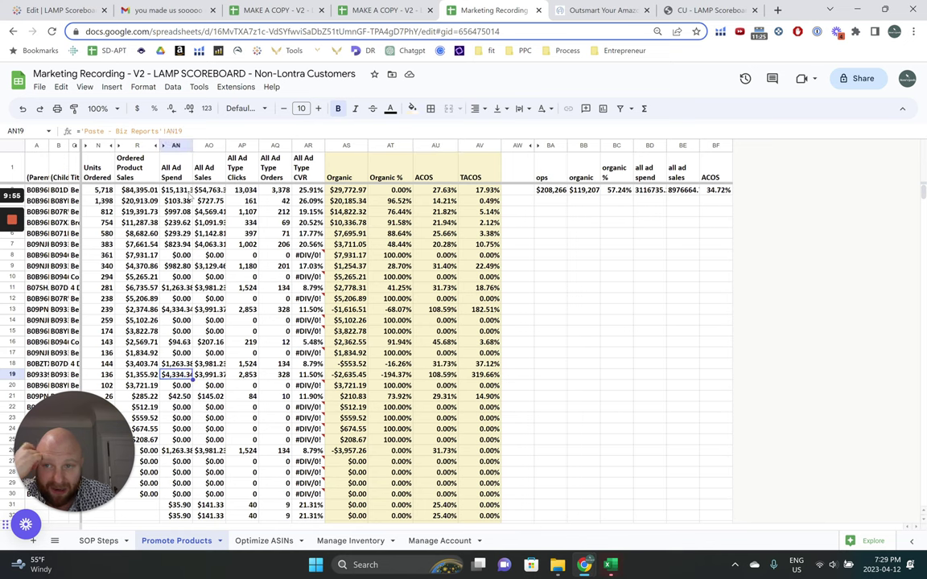
{"action": "left_click", "coordinate": [199, 379]}
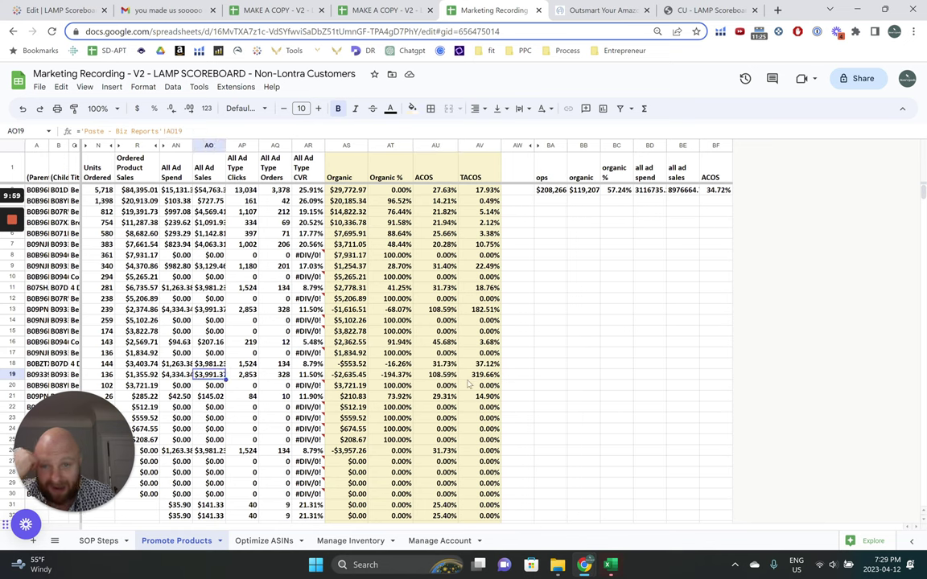
{"action": "left_click", "coordinate": [519, 374]}
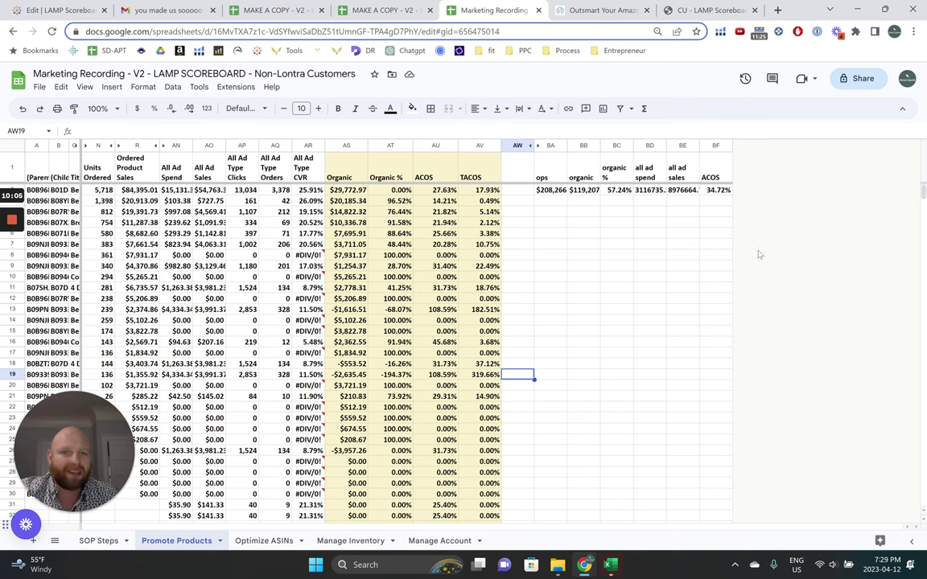
{"action": "left_click", "coordinate": [640, 289]}
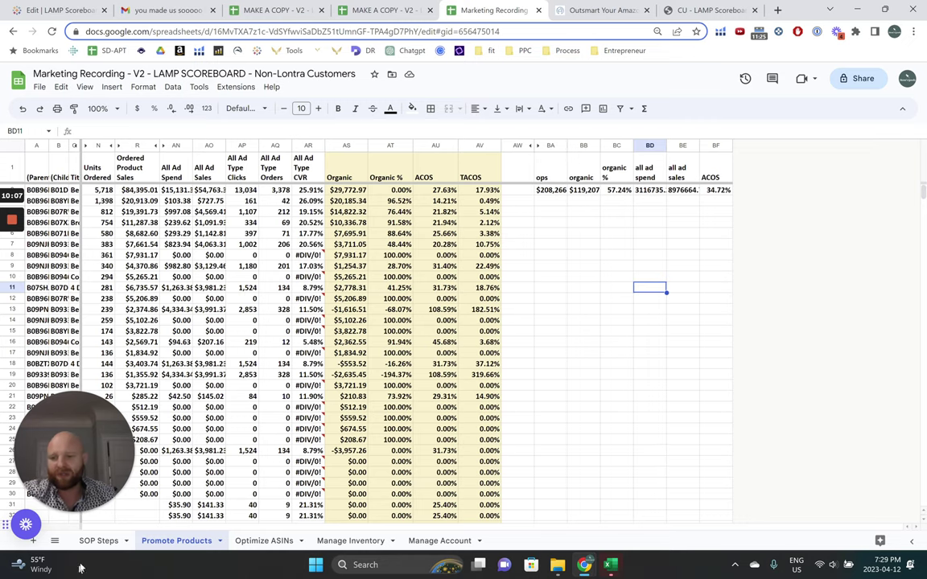
{"action": "left_click", "coordinate": [97, 540]}
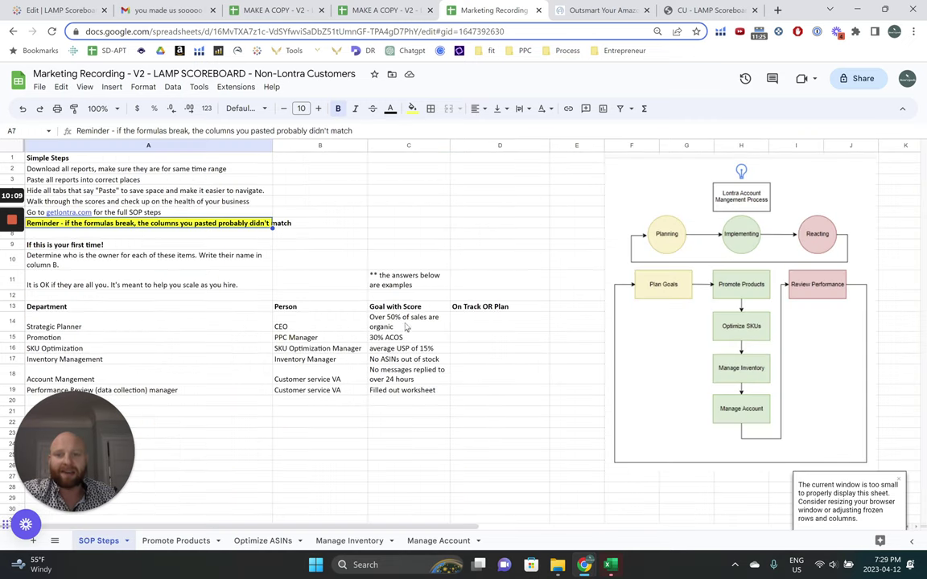
Mark the Strategic Planner's On Track OR Plan cell as 'On Track'.
{"action": "left_click", "coordinate": [369, 326]}
{"action": "left_click", "coordinate": [462, 319]}
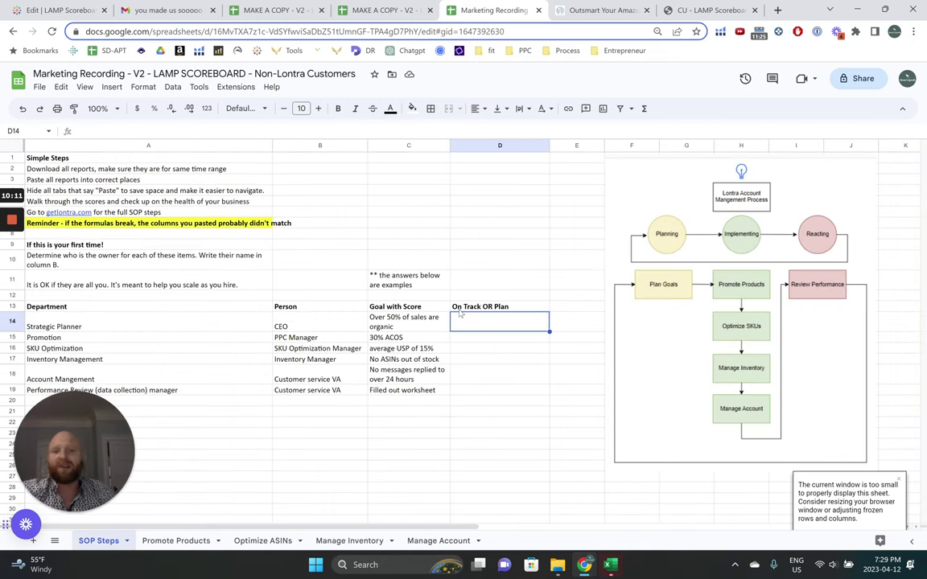
{"action": "type", "text": "On "}
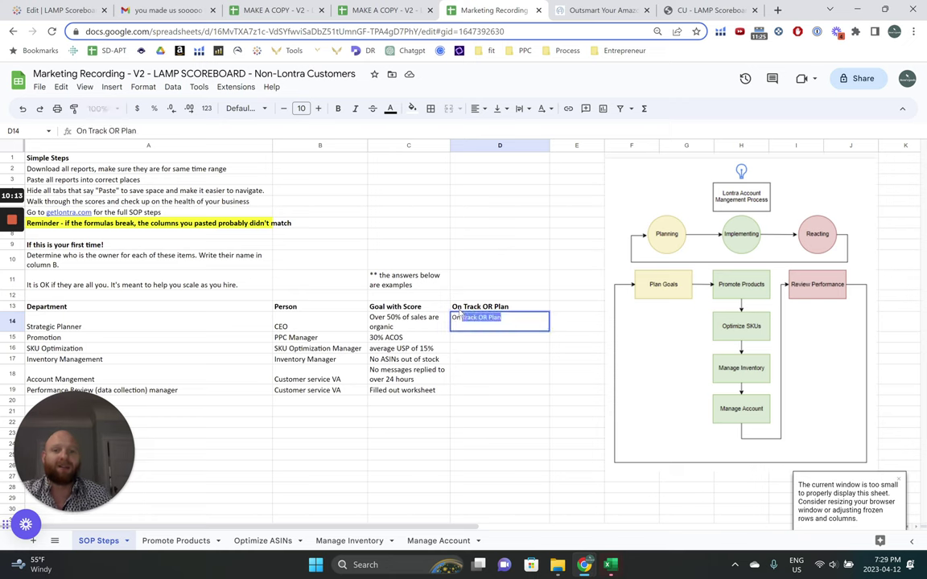
{"action": "type", "text": "Track"}
{"action": "key", "text": "BackSpace"}
{"action": "key", "text": "Return"}
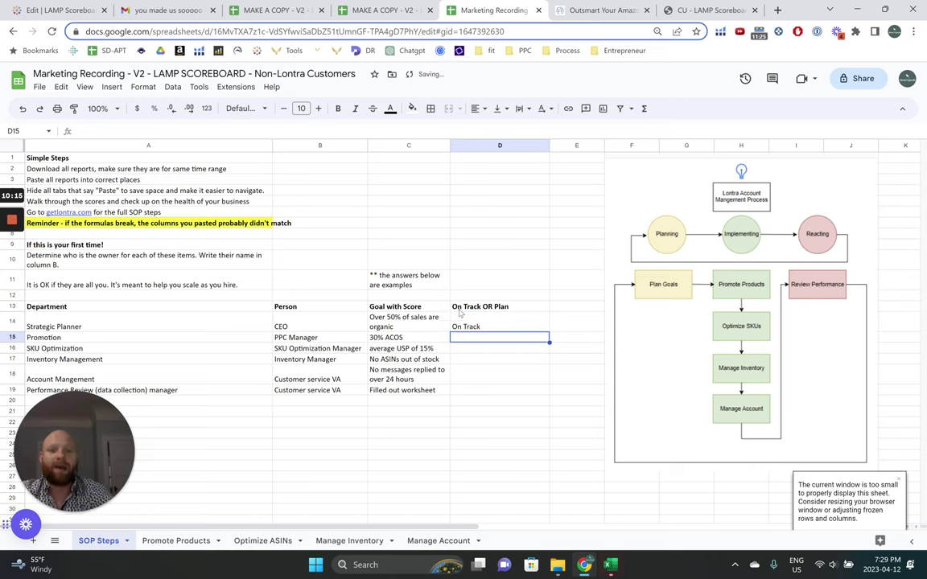
Set Promotion's plan to 'Cut spend on our PPC Launches and optimize for conversions.'.
{"action": "type", "text": "Cut spend on our"}
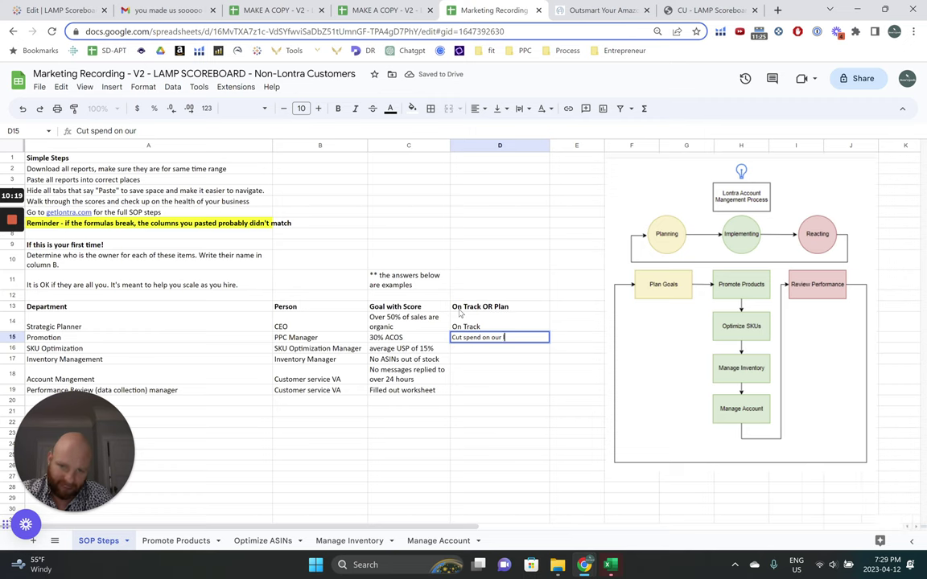
{"action": "type", "text": " PPC Launch"}
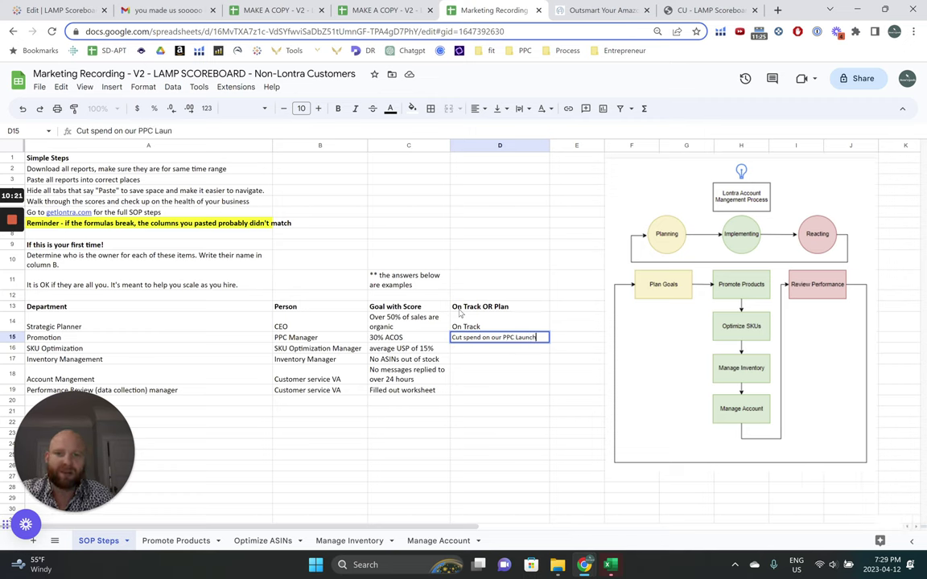
{"action": "type", "text": "es and inve"}
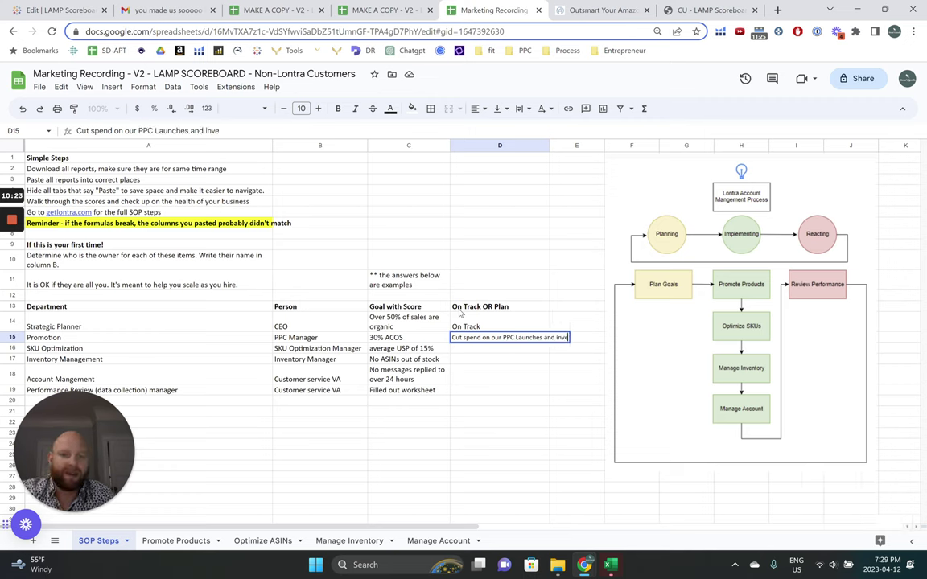
{"action": "type", "text": "st in conversions"}
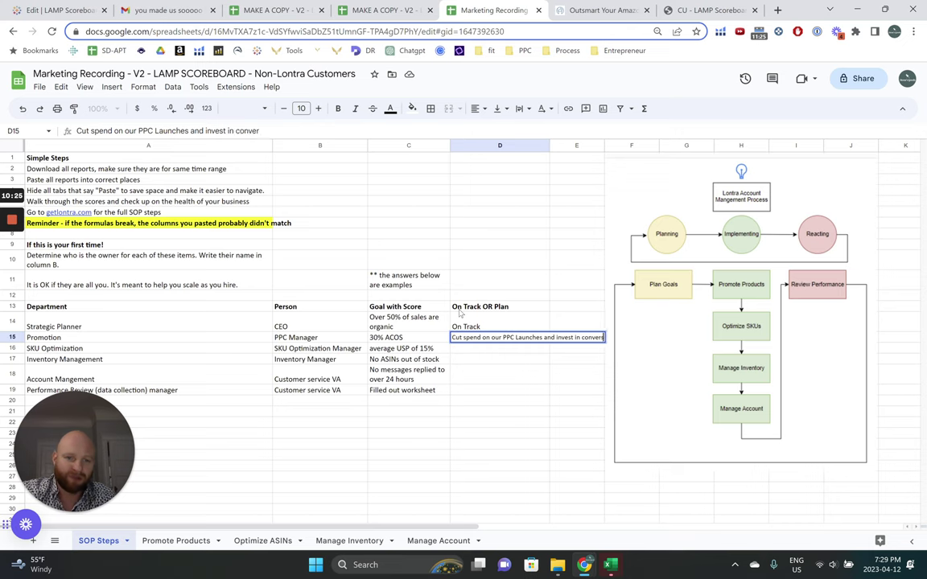
{"action": "key", "text": "BackSpace"}
{"action": "key", "text": "BackSpace"}
{"action": "key", "text": "BackSpace"}
{"action": "key", "text": "BackSpace"}
{"action": "key", "text": "BackSpace"}
{"action": "key", "text": "BackSpace"}
{"action": "key", "text": "BackSpace"}
{"action": "key", "text": "BackSpace"}
{"action": "key", "text": "BackSpace"}
{"action": "key", "text": "BackSpace"}
{"action": "key", "text": "BackSpace"}
{"action": "key", "text": "BackSpace"}
{"action": "key", "text": "BackSpace"}
{"action": "key", "text": "BackSpace"}
{"action": "key", "text": "BackSpace"}
{"action": "key", "text": "BackSpace"}
{"action": "key", "text": "BackSpace"}
{"action": "key", "text": "BackSpace"}
{"action": "key", "text": "BackSpace"}
{"action": "key", "text": "BackSpace"}
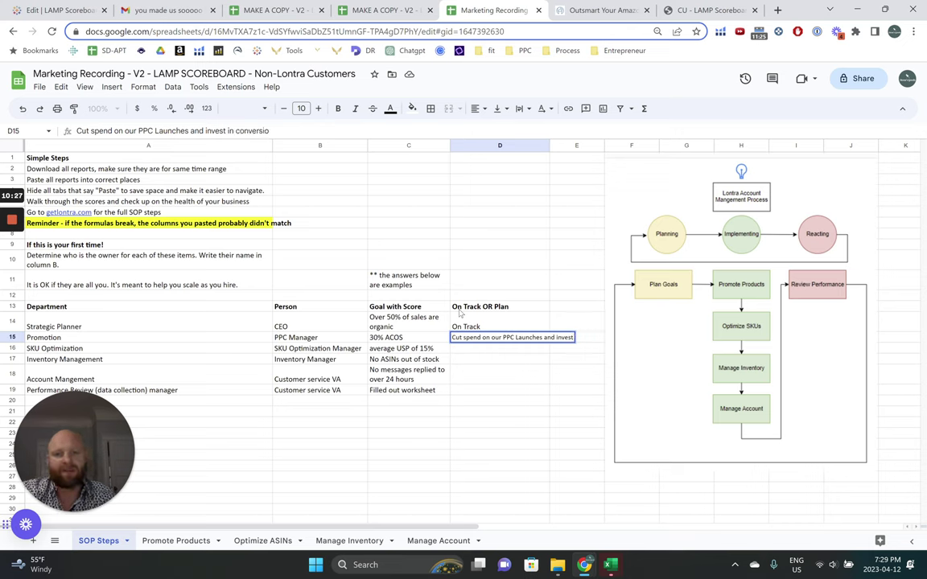
{"action": "type", "text": "optimize for conv"}
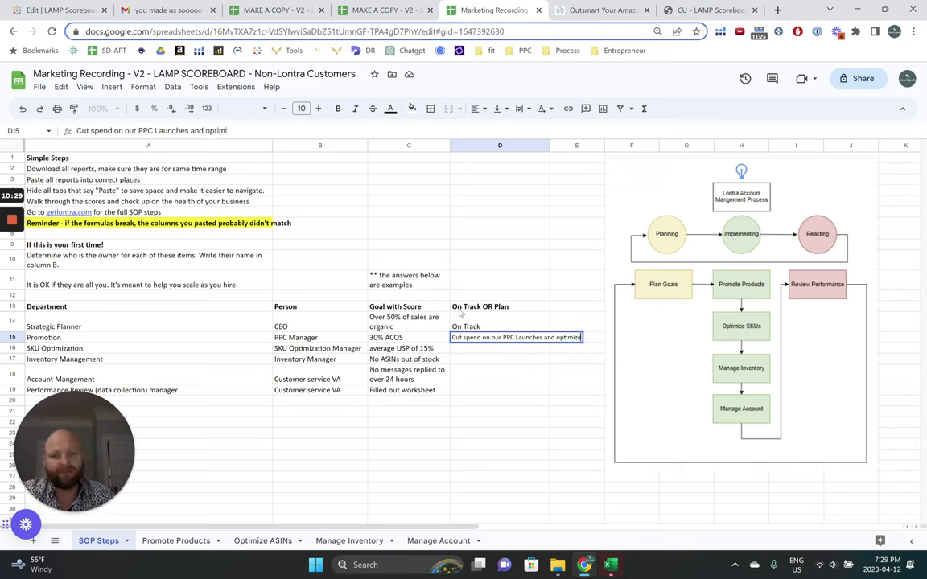
{"action": "type", "text": "eri"}
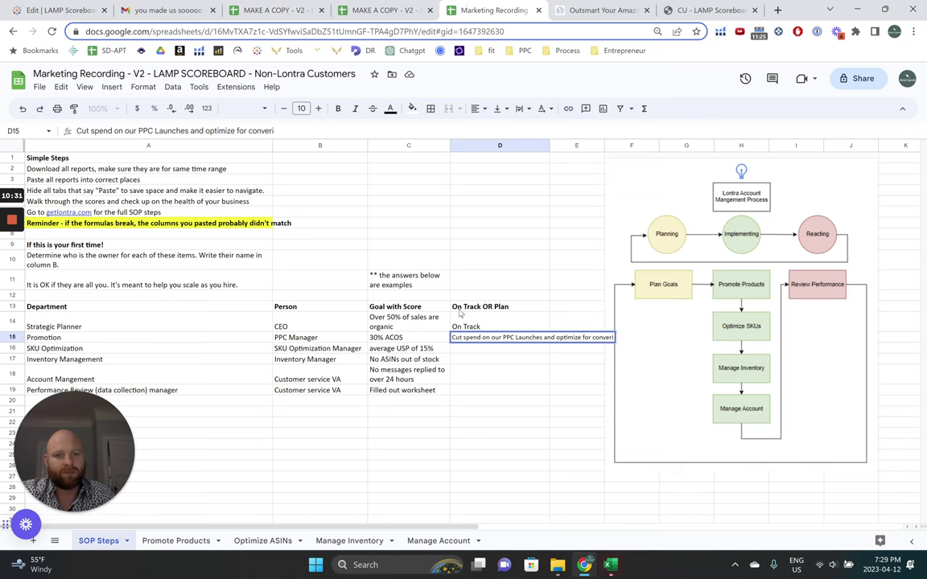
{"action": "key", "text": "BackSpace"}
{"action": "type", "text": "sions."}
{"action": "key", "text": "Return"}
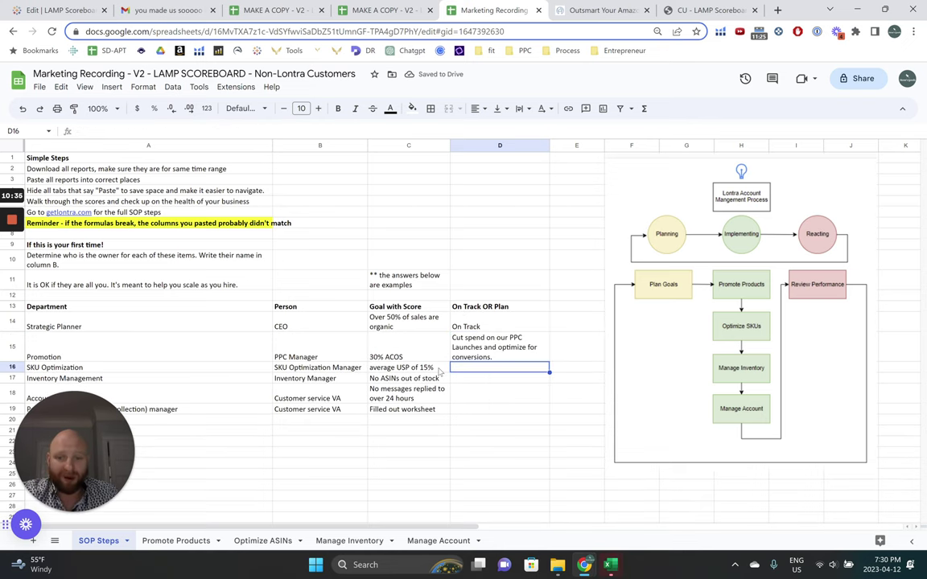
{"action": "left_click", "coordinate": [267, 547]}
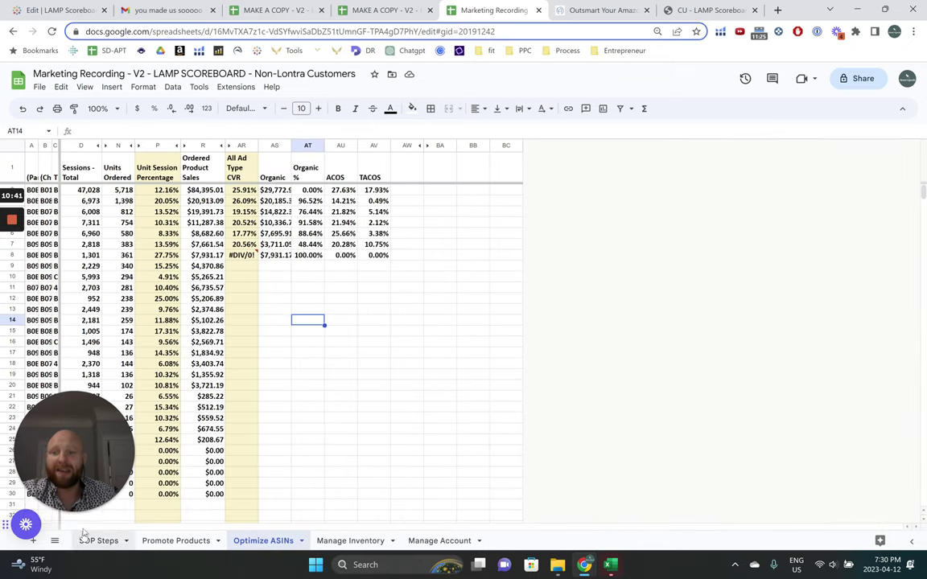
On Optimize ASINs, auto-fit the Organic (AS) and Organic % (AT) column widths.
{"action": "mouse_move", "coordinate": [79, 493]}
{"action": "mouse_move", "coordinate": [3, 215]}
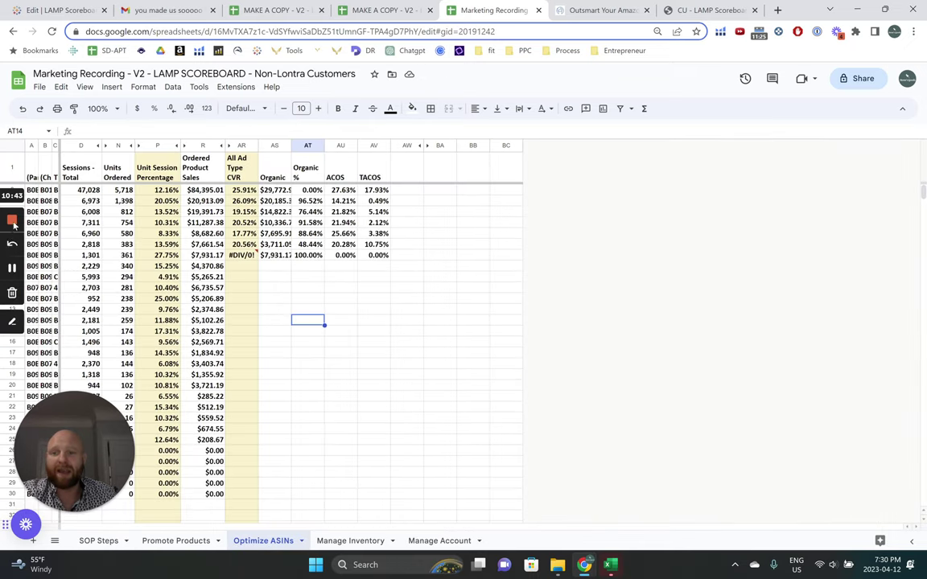
{"action": "left_click", "coordinate": [12, 269]}
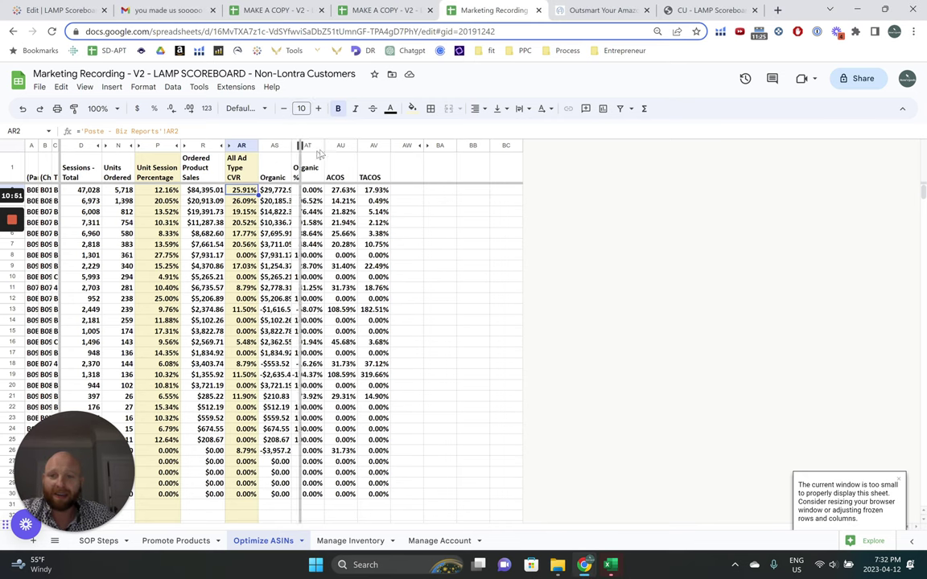
{"action": "double_click", "coordinate": [292, 146]}
{"action": "double_click", "coordinate": [333, 146]}
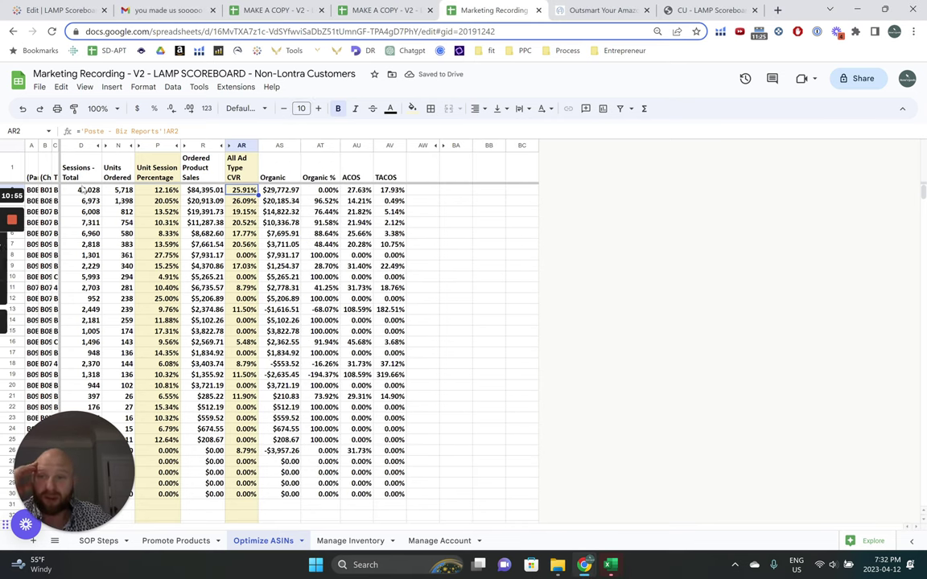
{"action": "key", "text": "Up"}
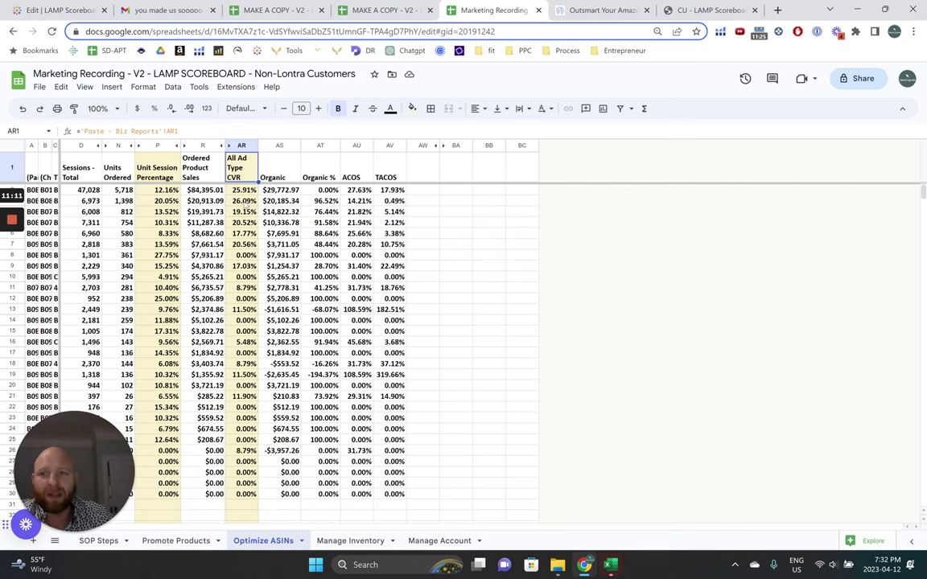
{"action": "left_click", "coordinate": [237, 190]}
{"action": "left_click", "coordinate": [165, 191]}
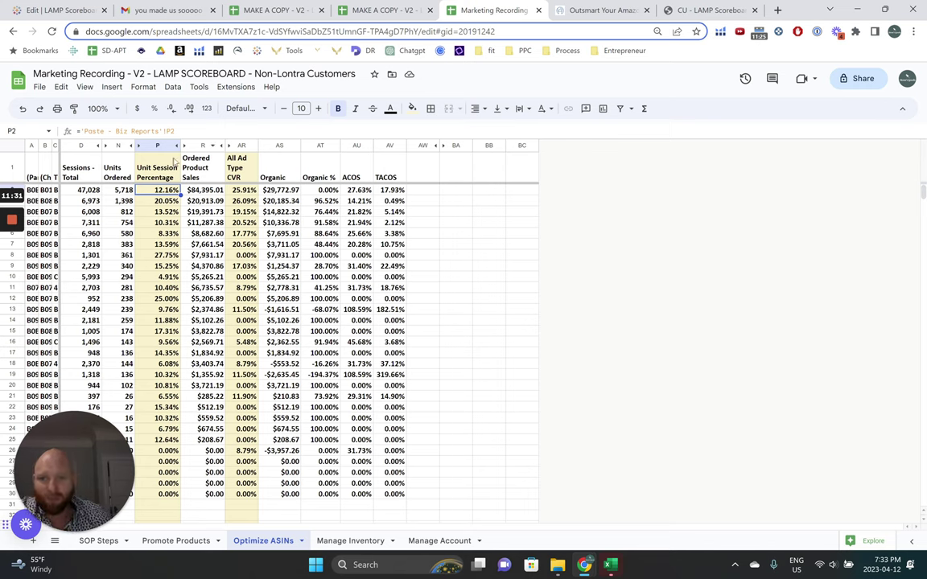
{"action": "left_click", "coordinate": [211, 192]}
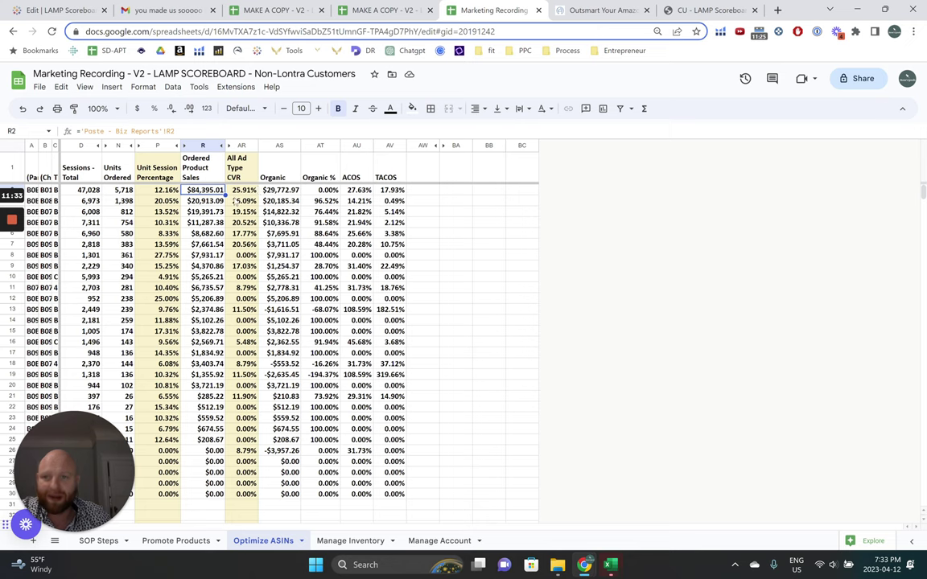
{"action": "left_click", "coordinate": [154, 190]}
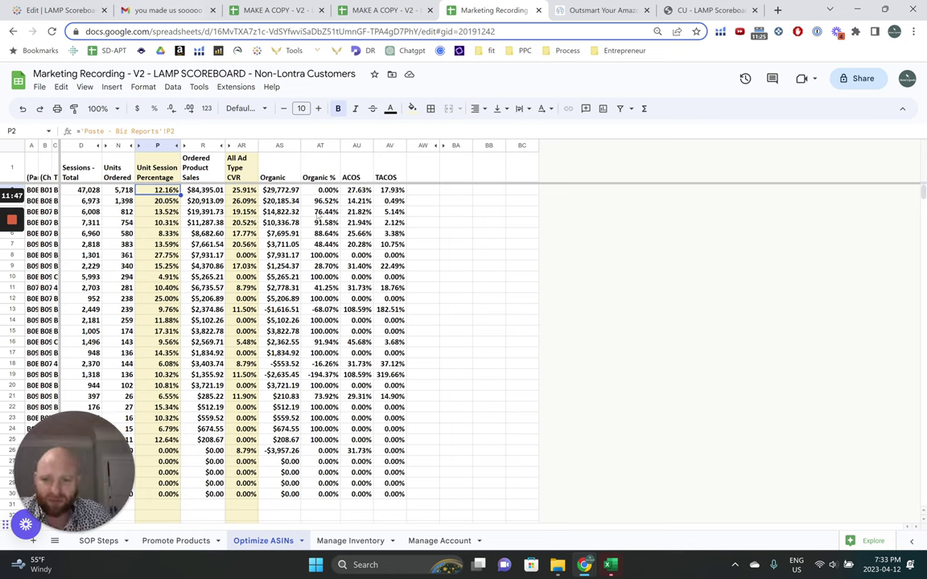
{"action": "left_click", "coordinate": [423, 299]}
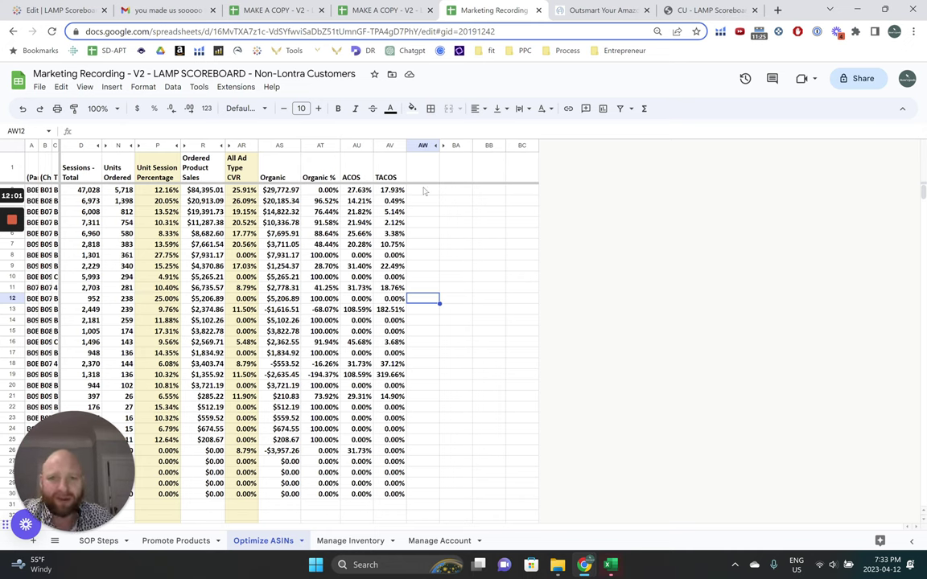
{"action": "left_click", "coordinate": [14, 166]}
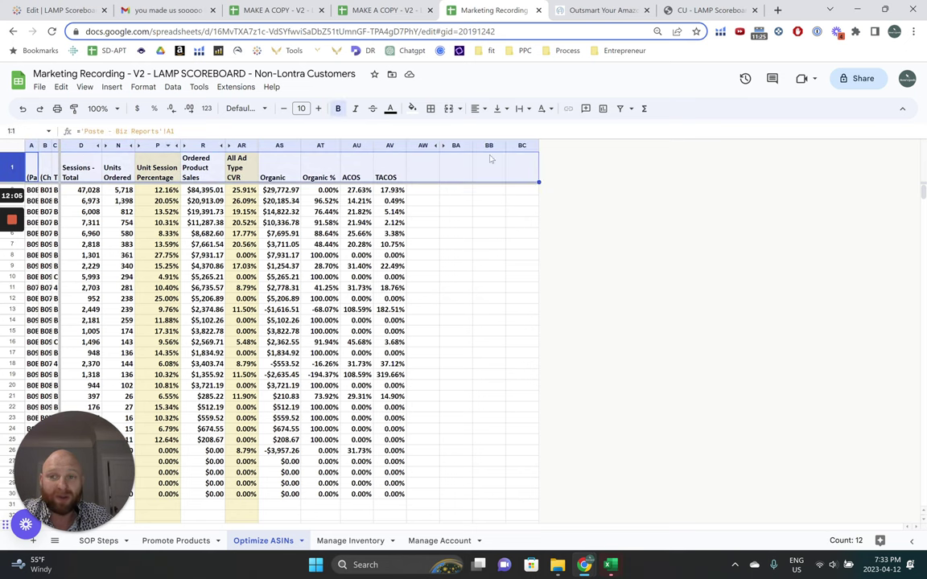
{"action": "left_click", "coordinate": [621, 109]}
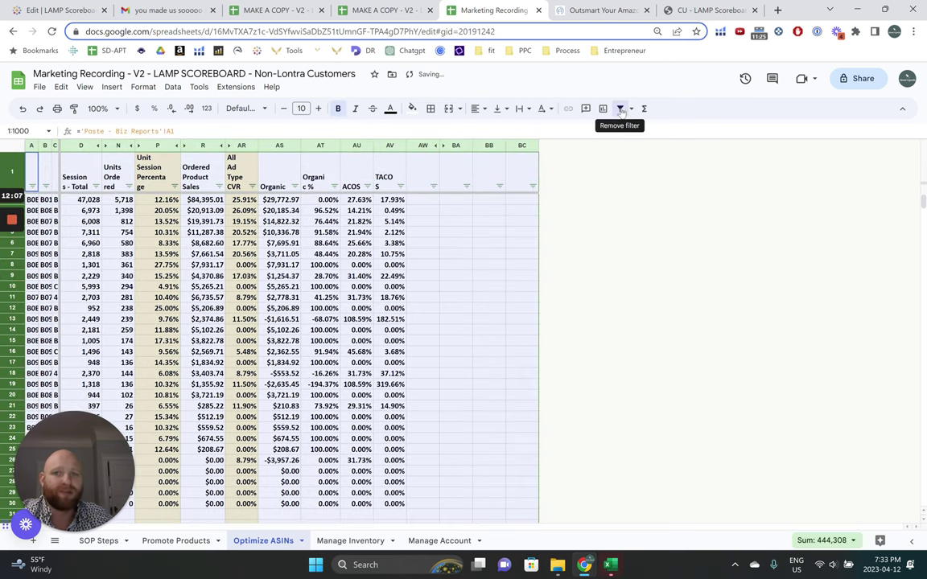
{"action": "left_click", "coordinate": [620, 109]}
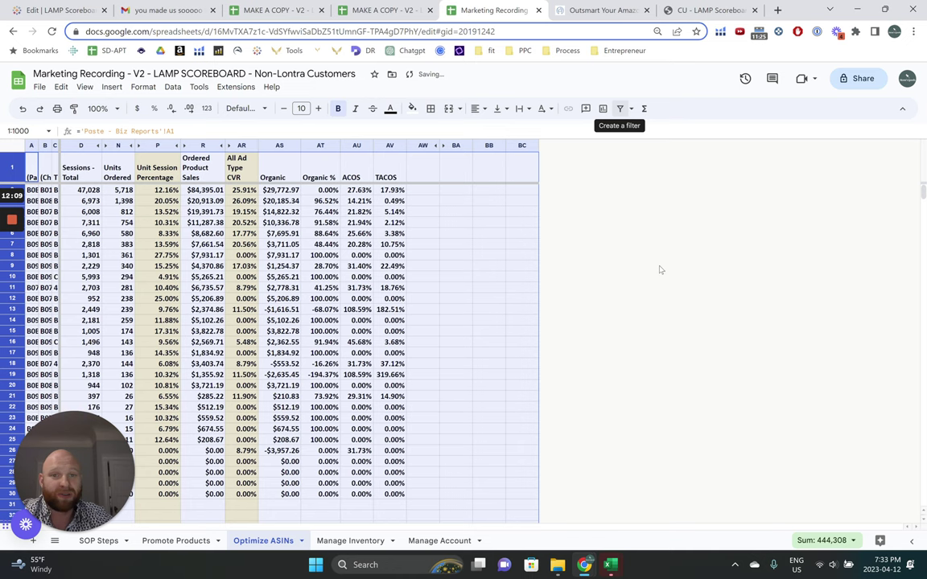
{"action": "left_click", "coordinate": [440, 248]}
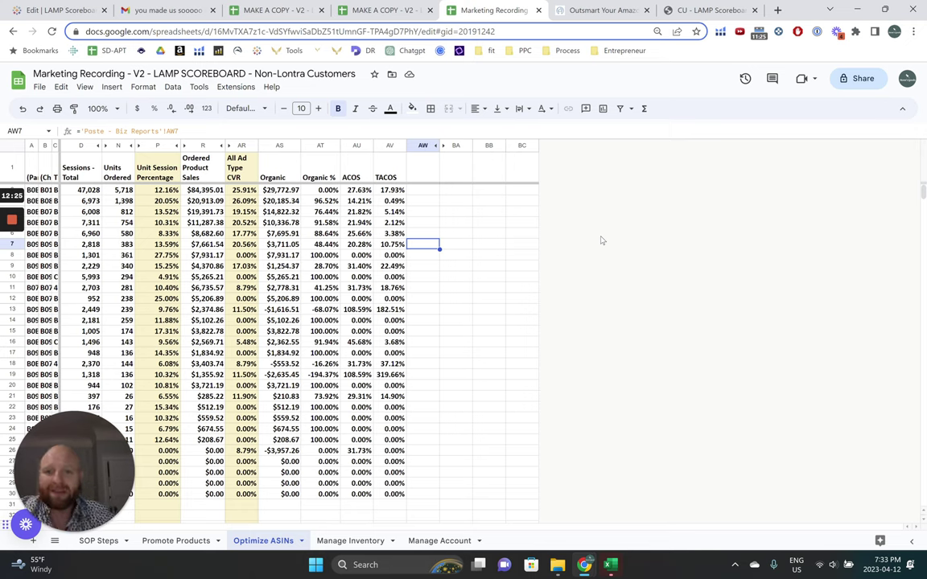
Add the headers sessions, units and usp in BA1:BC1.
{"action": "key", "text": "Right"}
{"action": "key", "text": "Up"}
{"action": "key", "text": "Up"}
{"action": "key", "text": "Up"}
{"action": "key", "text": "Up"}
{"action": "key", "text": "Up"}
{"action": "key", "text": "Up"}
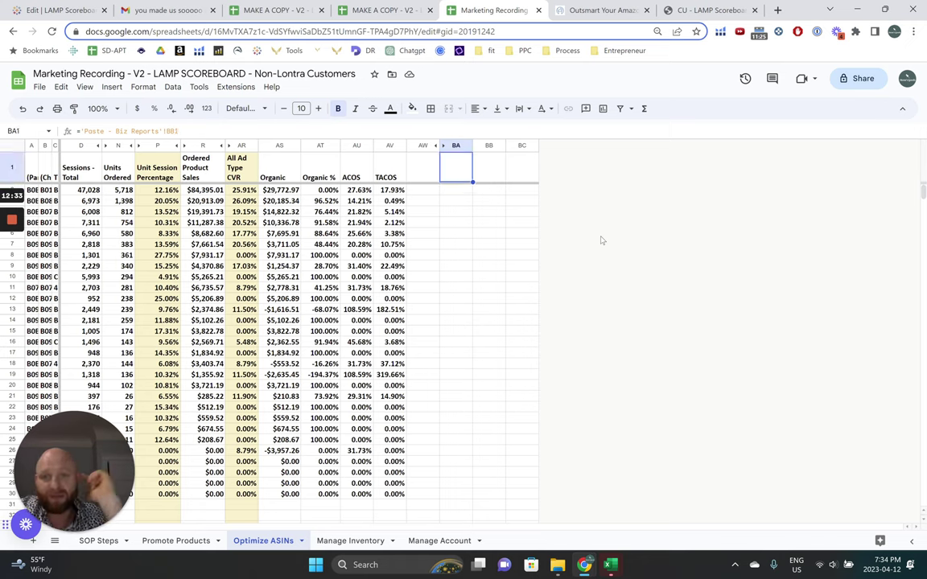
{"action": "type", "text": "sessinos"}
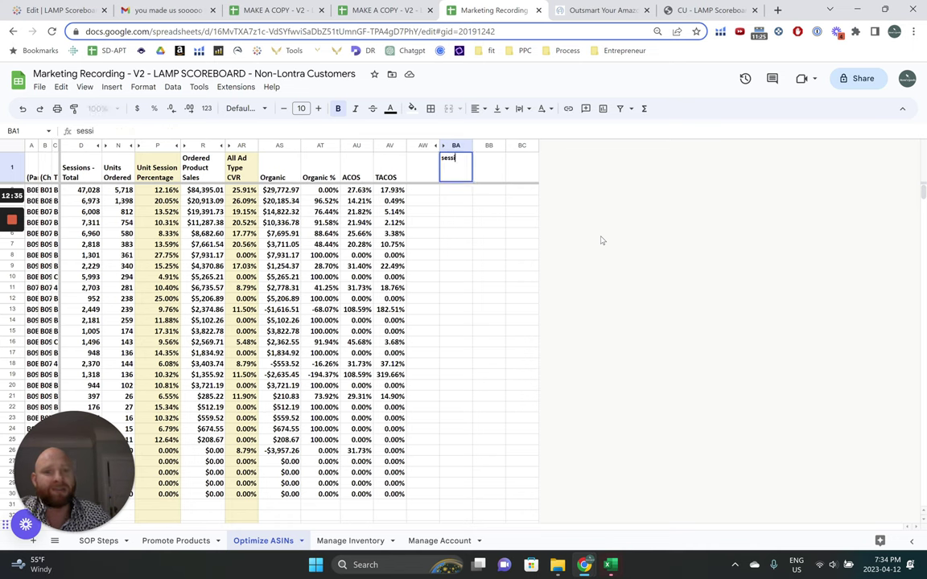
{"action": "key", "text": "Tab"}
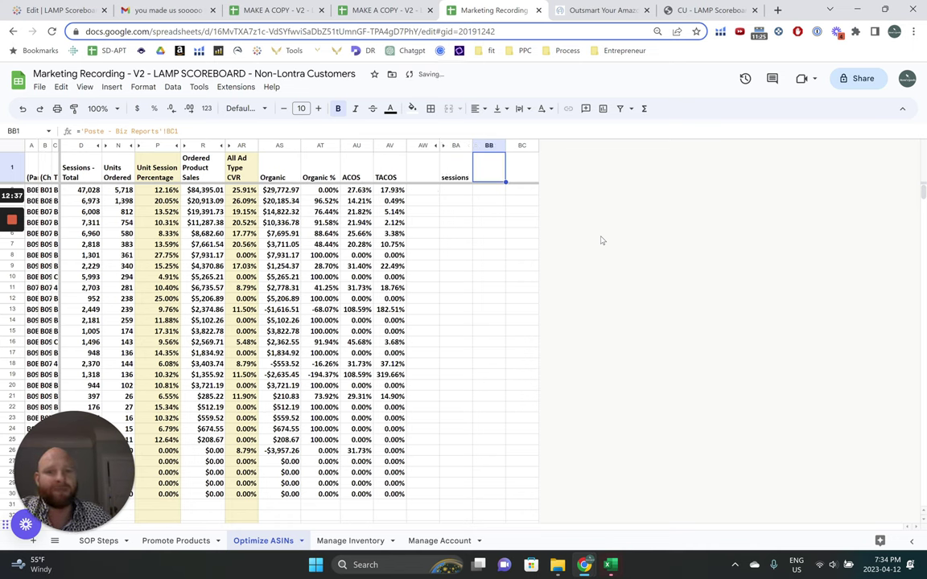
{"action": "type", "text": "units"}
{"action": "key", "text": "Tab"}
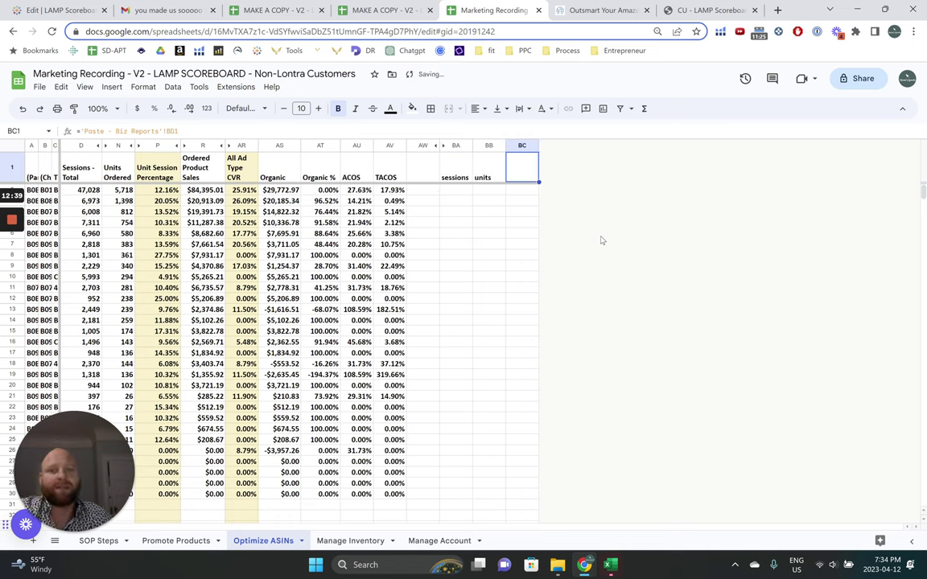
{"action": "type", "text": "usp"}
{"action": "key", "text": "Return"}
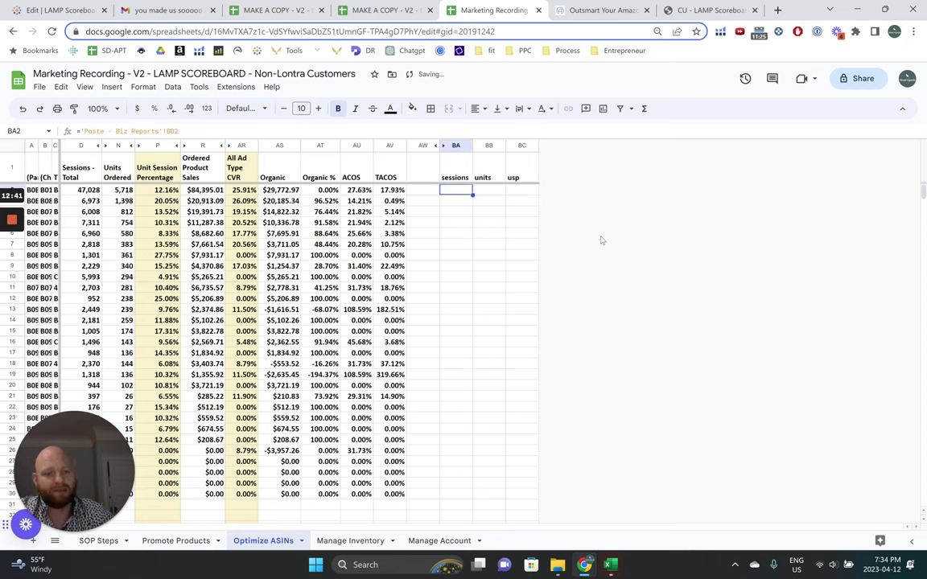
Total column D sessions in BA2 with =SUM(D2:D30), giving 104,216.
{"action": "type", "text": "=sum("}
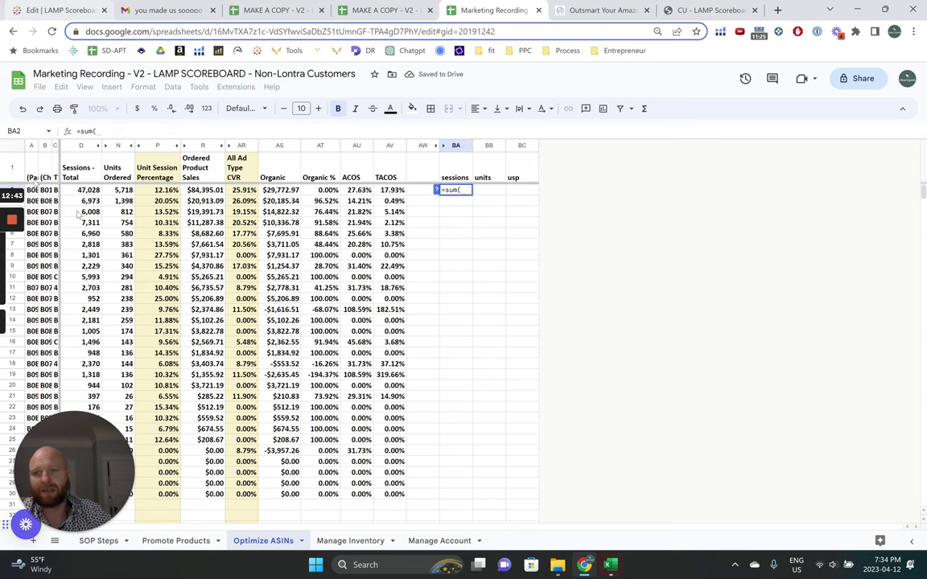
{"action": "left_click_drag", "start_coordinate": [90, 190], "coordinate": [84, 320]}
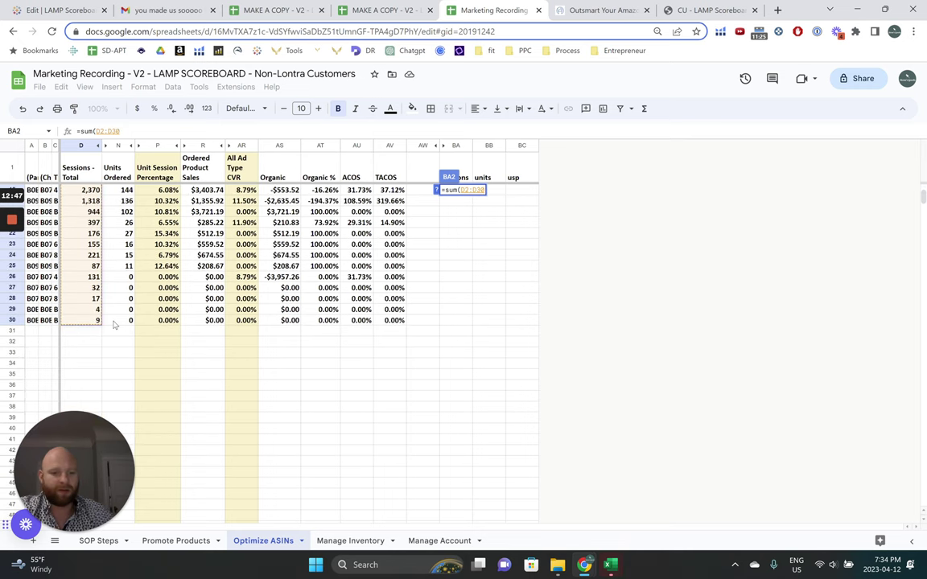
{"action": "type", "text": "_"}
{"action": "key", "text": "Return"}
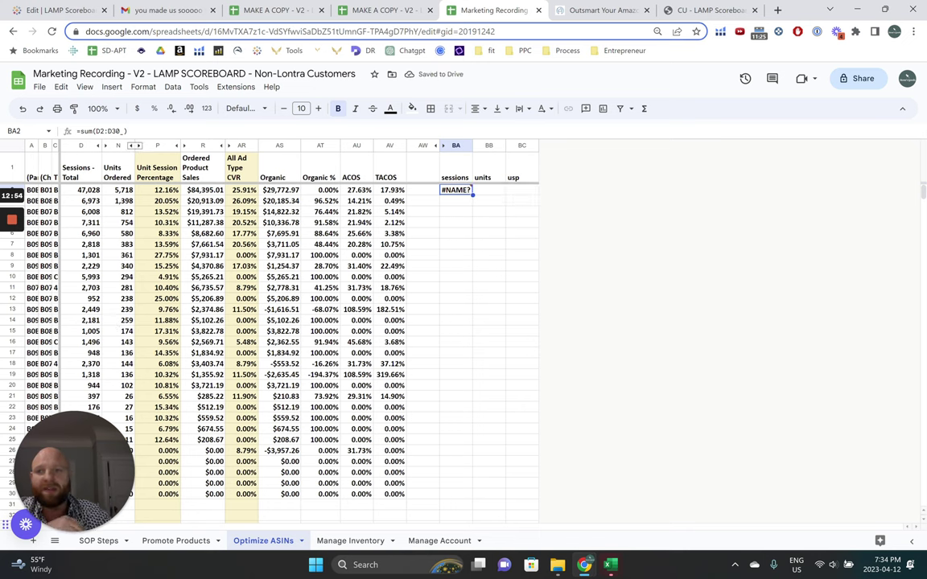
{"action": "left_click", "coordinate": [138, 129]}
{"action": "key", "text": "BackSpace"}
{"action": "key", "text": "Return"}
Total units in BB2 with =SUM(N2:N30), giving 12,587, and compute usp as =BB2/BA2.
{"action": "left_click", "coordinate": [521, 200]}
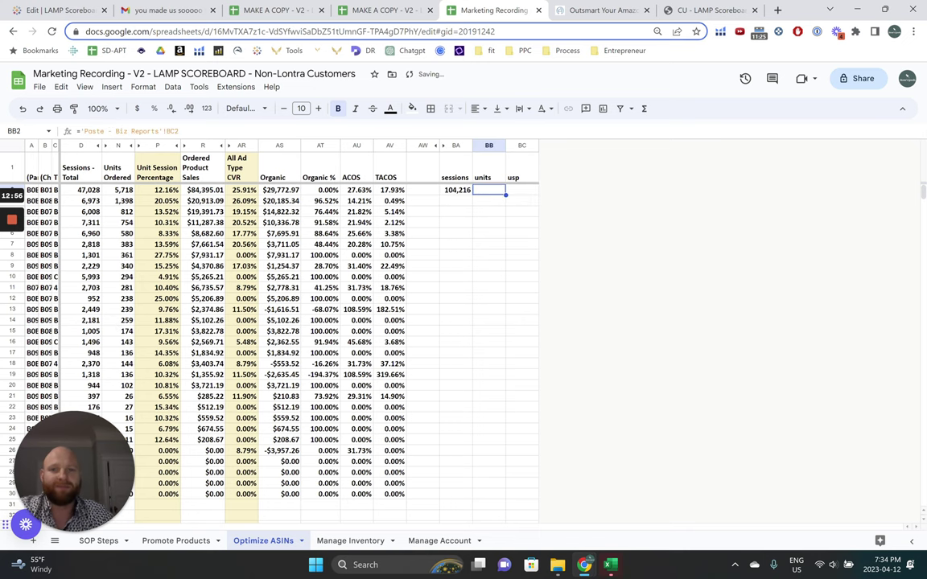
{"action": "left_click", "coordinate": [488, 190]}
{"action": "type", "text": "=sum("}
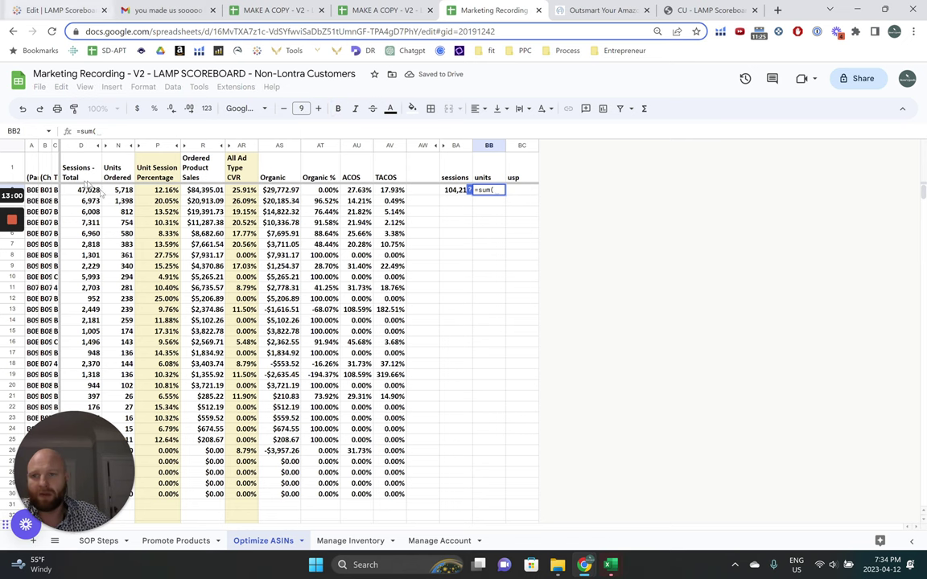
{"action": "left_click_drag", "start_coordinate": [118, 189], "coordinate": [115, 490]}
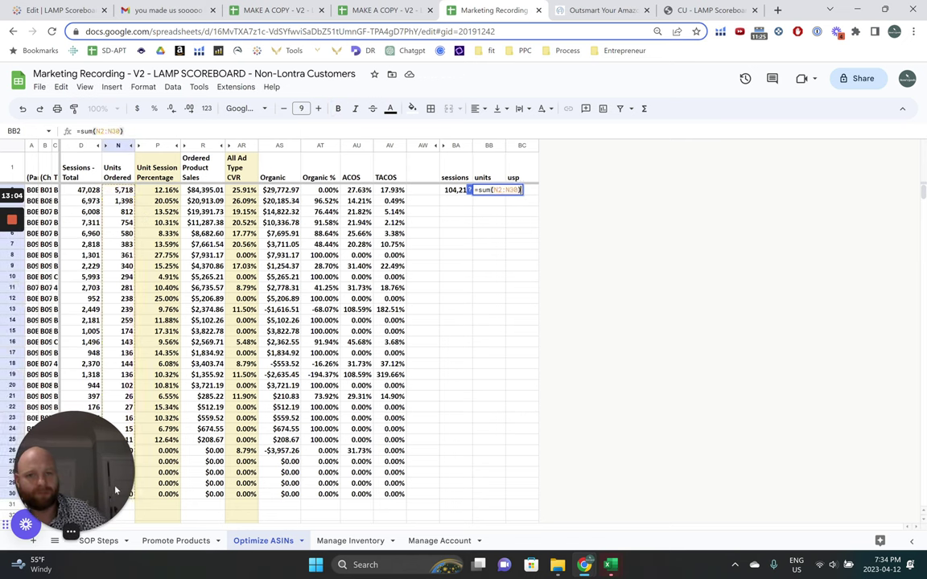
{"action": "key", "text": "Tab"}
{"action": "type", "text": "="}
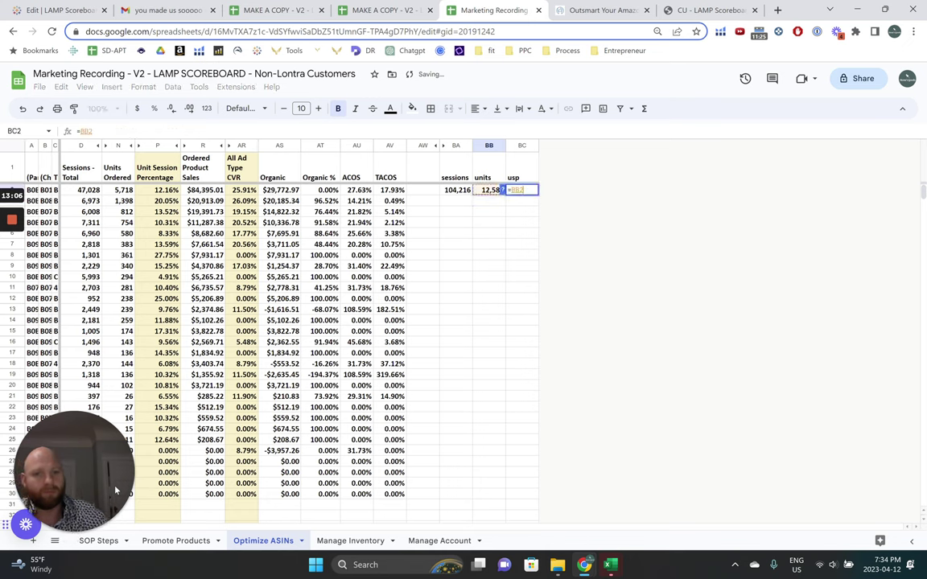
{"action": "type", "text": "BB2/BA2"}
{"action": "key", "text": "Return"}
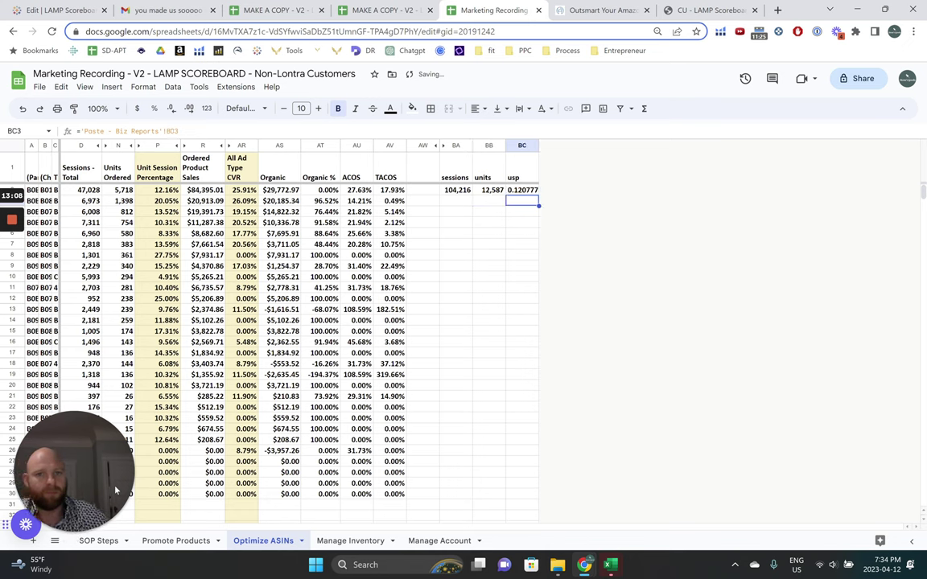
{"action": "key", "text": "Up"}
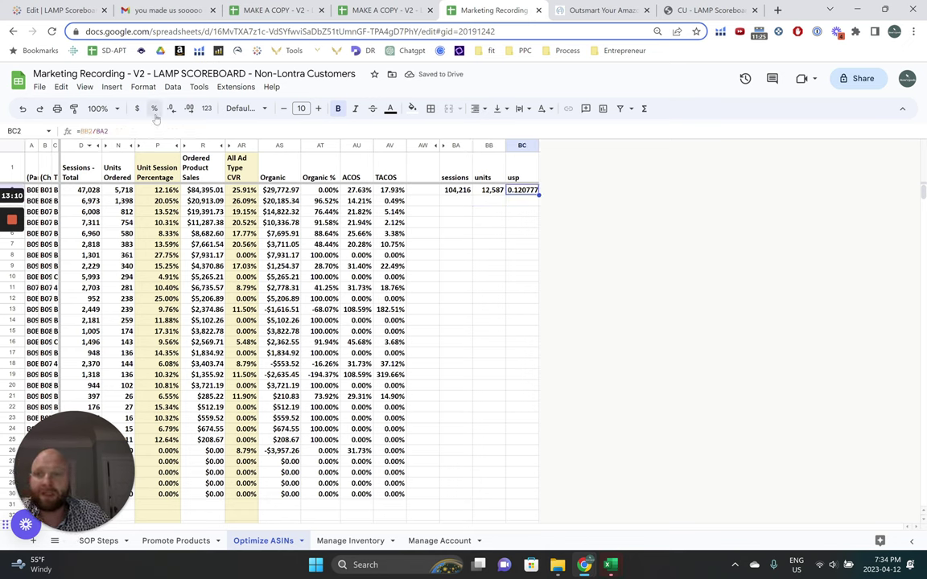
Format the usp ratio in BC2 as a percentage, showing 12.08%.
{"action": "left_click", "coordinate": [154, 108]}
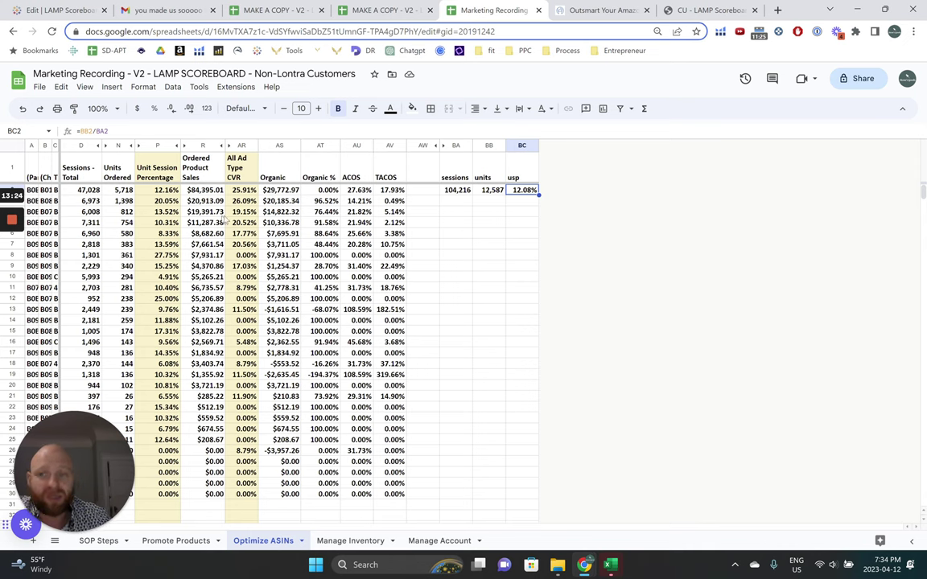
{"action": "left_click_drag", "start_coordinate": [208, 197], "coordinate": [206, 223]}
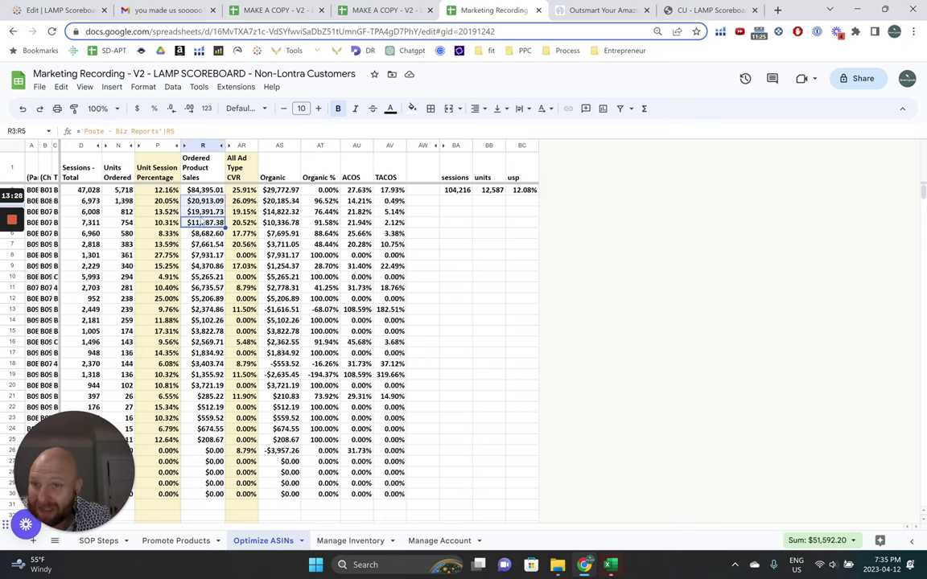
{"action": "key", "text": "Up"}
Review the first product's units, unit session percentage, sales and All Ad Type CVR.
{"action": "left_click_drag", "start_coordinate": [84, 189], "coordinate": [199, 190]}
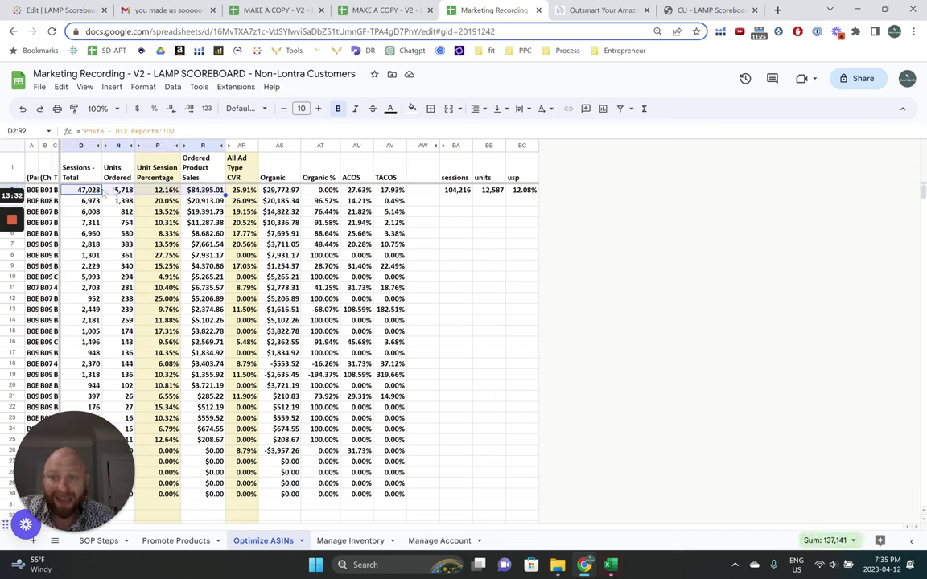
{"action": "left_click", "coordinate": [119, 190]}
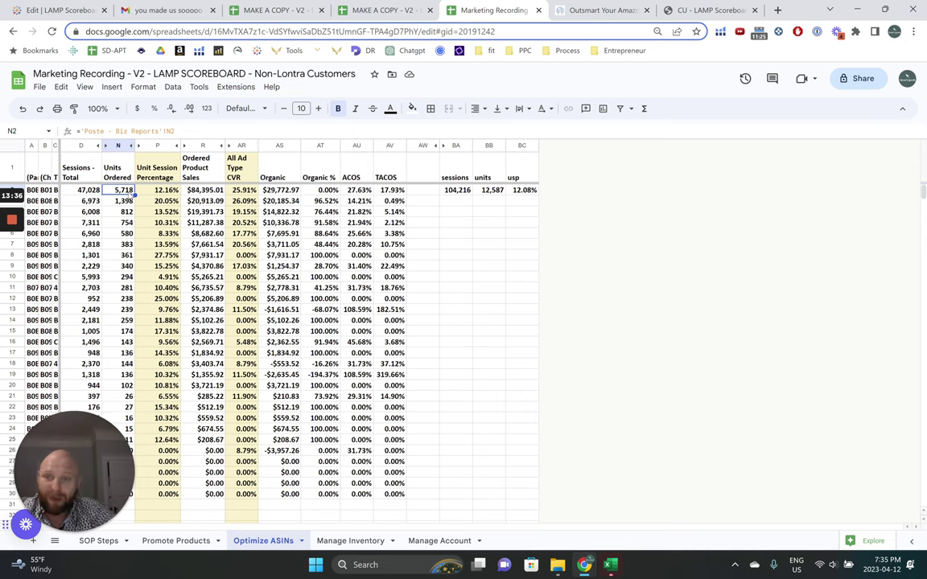
{"action": "left_click", "coordinate": [169, 190]}
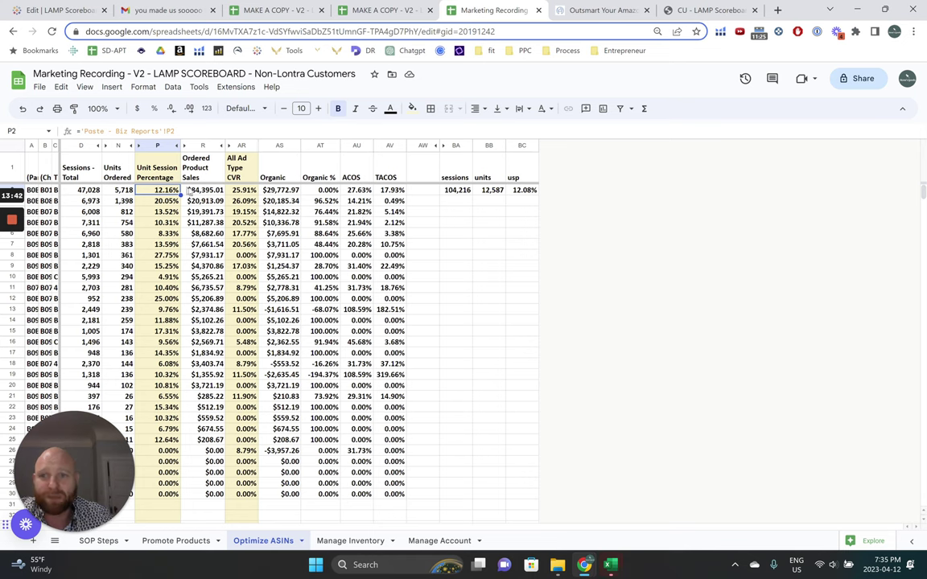
{"action": "left_click", "coordinate": [189, 190]}
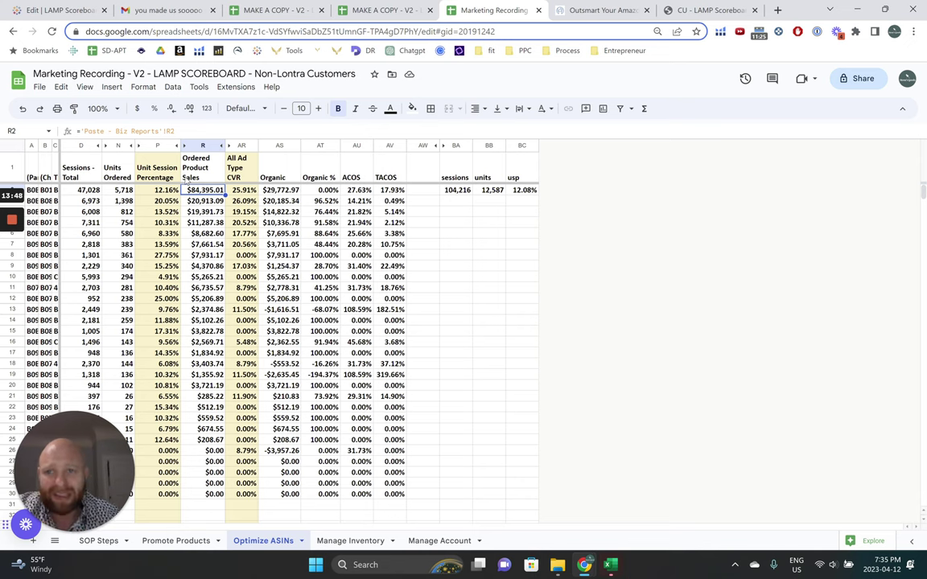
{"action": "left_click", "coordinate": [237, 190]}
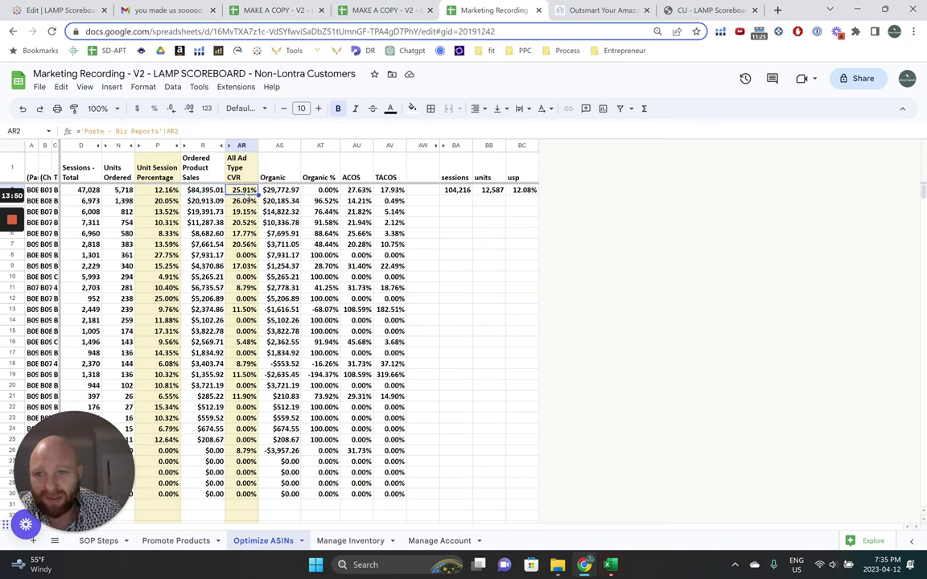
{"action": "left_click", "coordinate": [465, 213]}
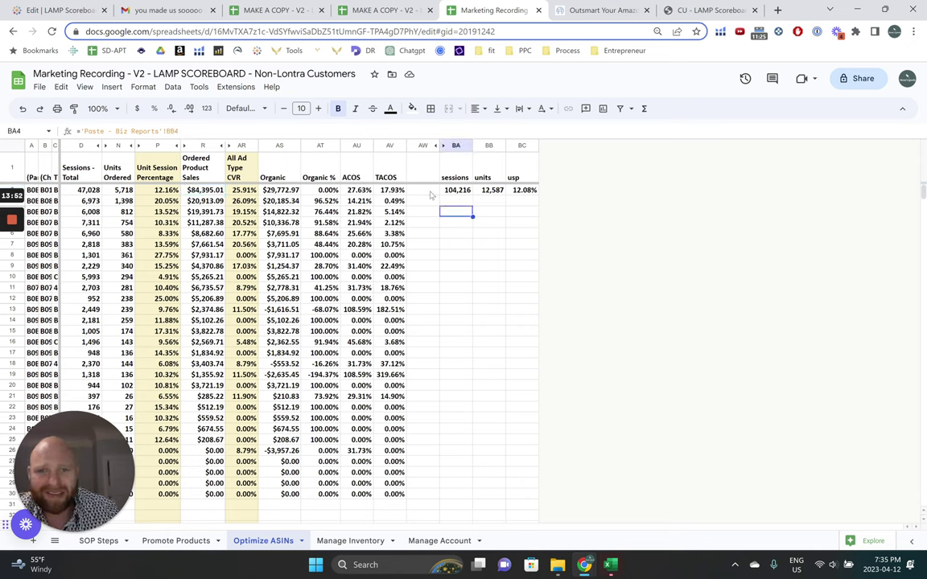
{"action": "left_click", "coordinate": [427, 191]}
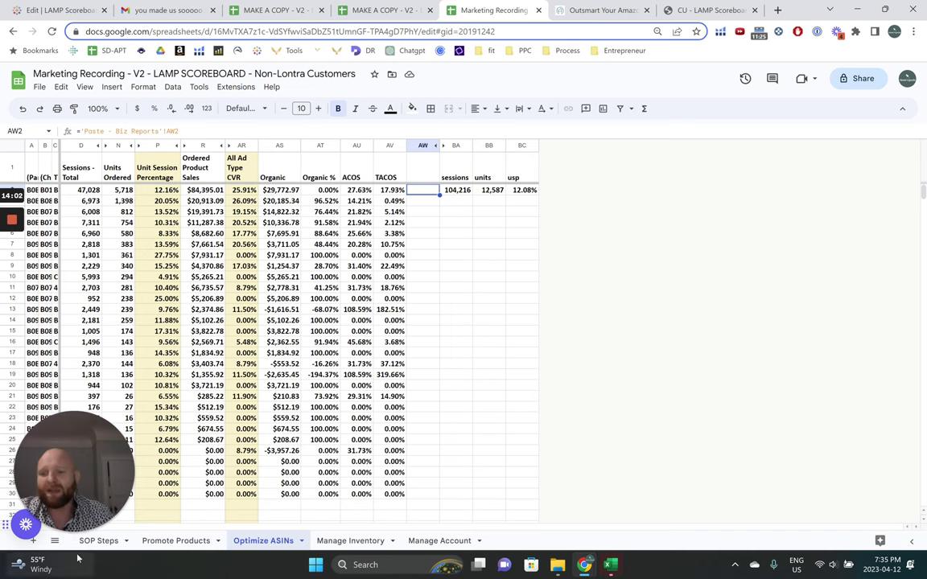
In D16, note a competitor analysis to raise the best seller's conversion rate, next steps for next week's meeting.
{"action": "left_click", "coordinate": [98, 541]}
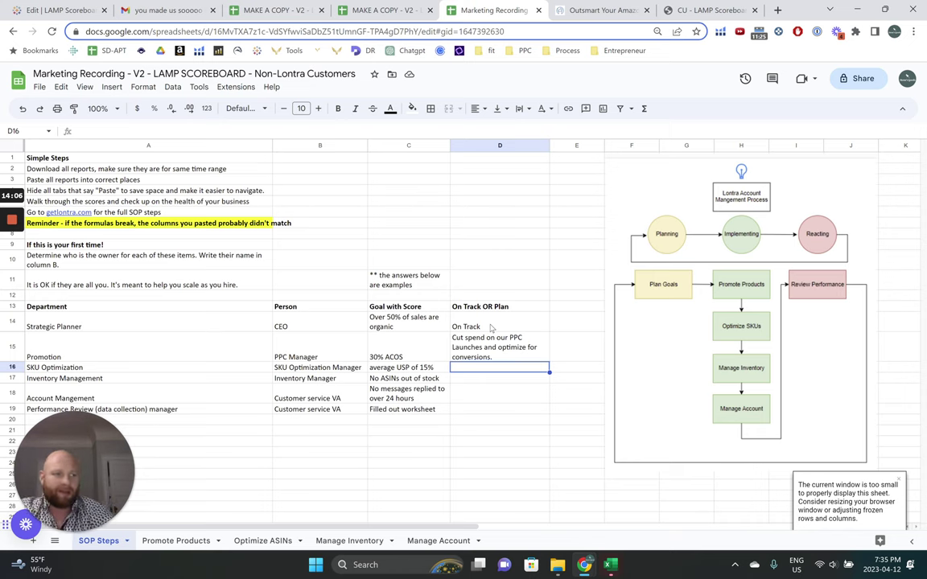
{"action": "type", "text": "C"}
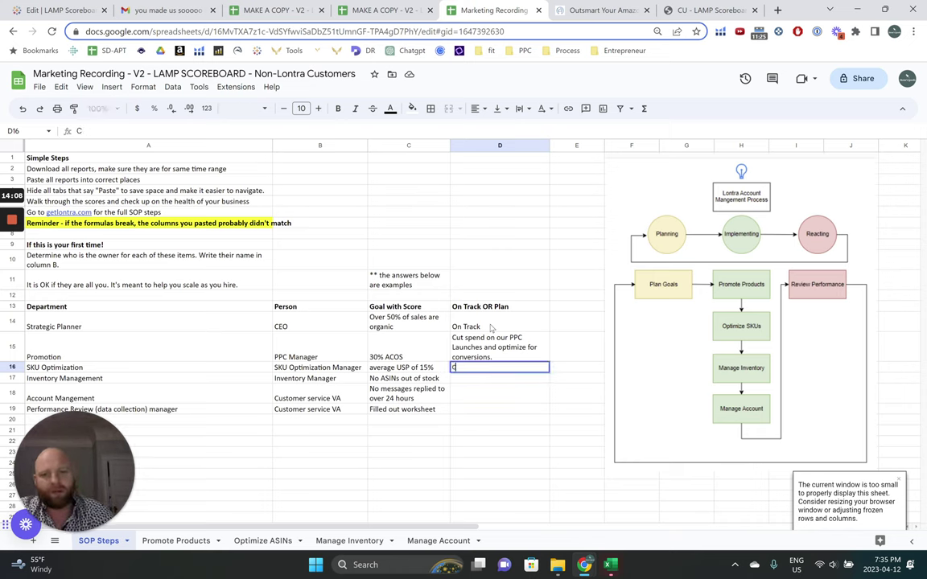
{"action": "type", "text": "perform"}
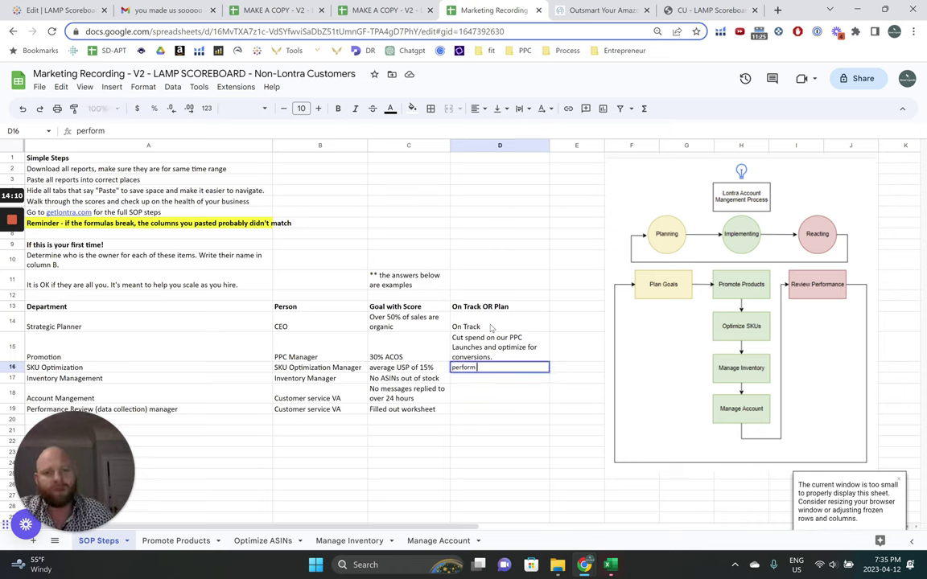
{"action": "type", "text": " competitor analysis a"}
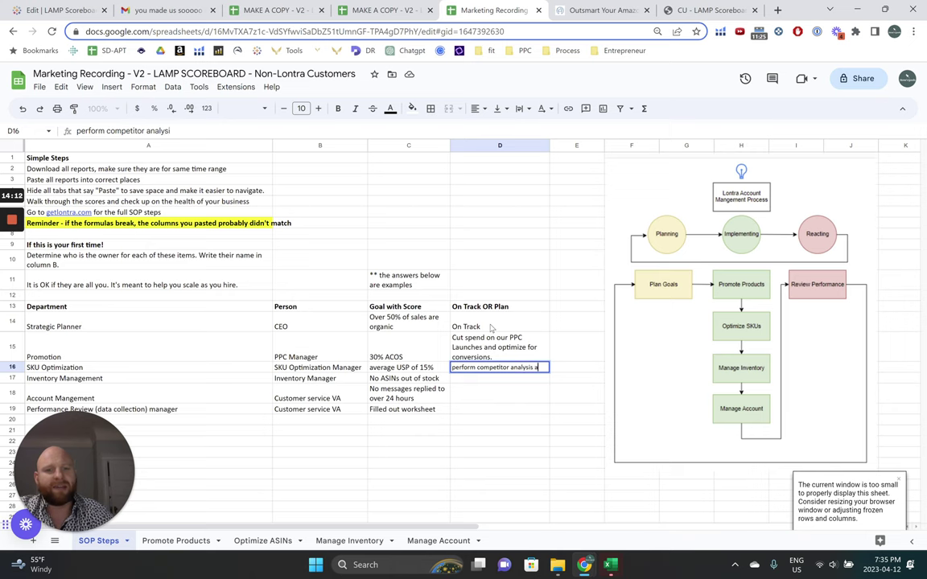
{"action": "type", "text": "nd look tor next ste"}
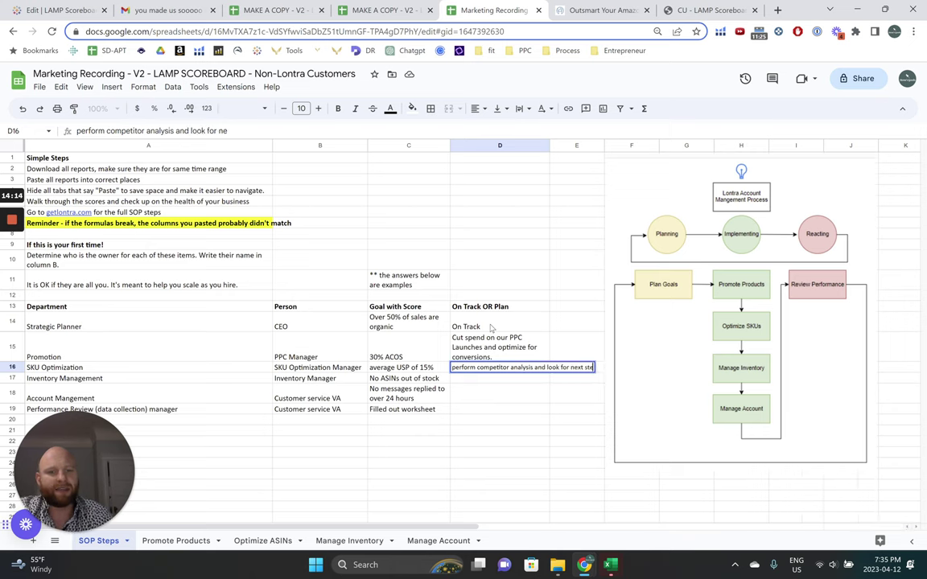
{"action": "type", "text": "ps on how to"}
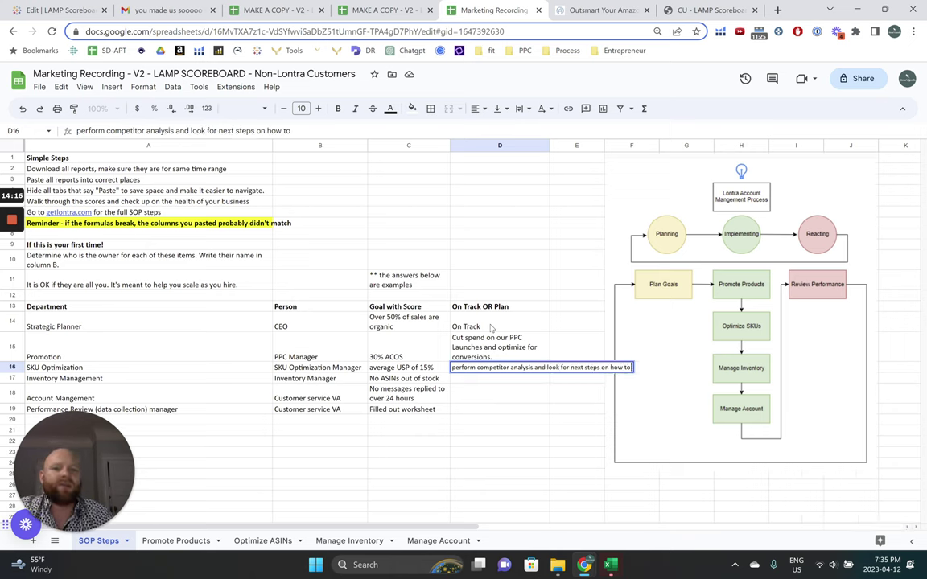
{"action": "type", "text": " increase conversion rate on teh best"}
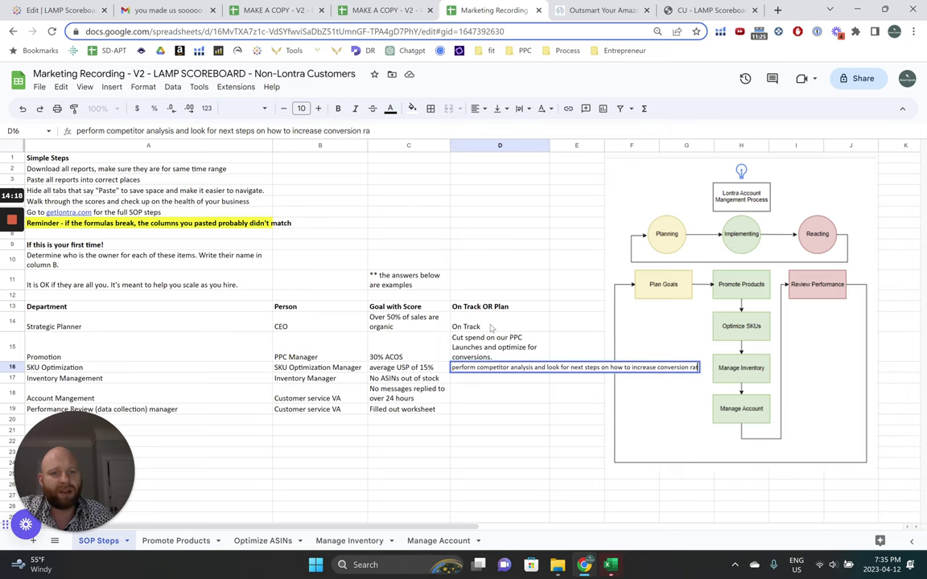
{"action": "key", "text": "BackSpace"}
{"action": "key", "text": "BackSpace"}
{"action": "key", "text": "BackSpace"}
{"action": "key", "text": "BackSpace"}
{"action": "key", "text": "BackSpace"}
{"action": "key", "text": "BackSpace"}
{"action": "key", "text": "BackSpace"}
{"action": "key", "text": "BackSpace"}
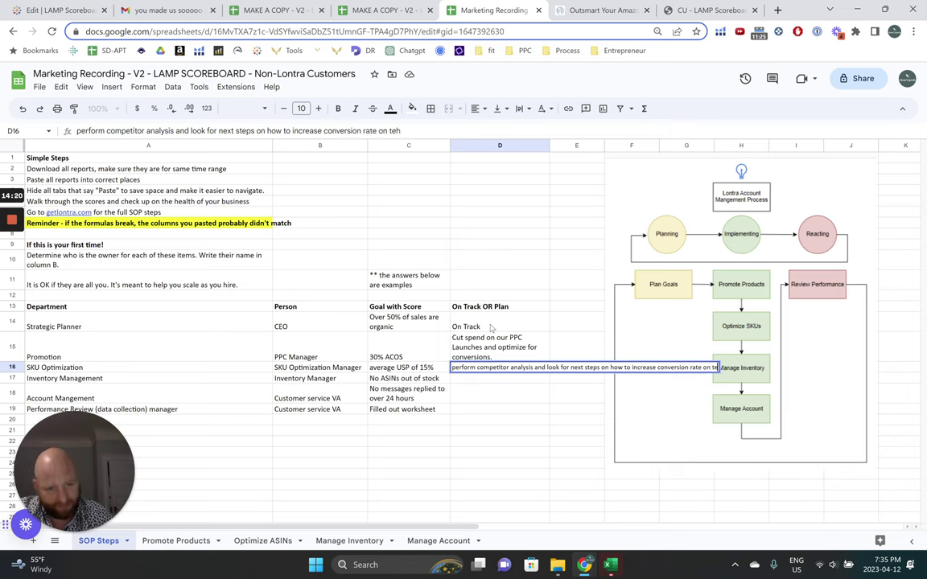
{"action": "type", "text": "the best seller."}
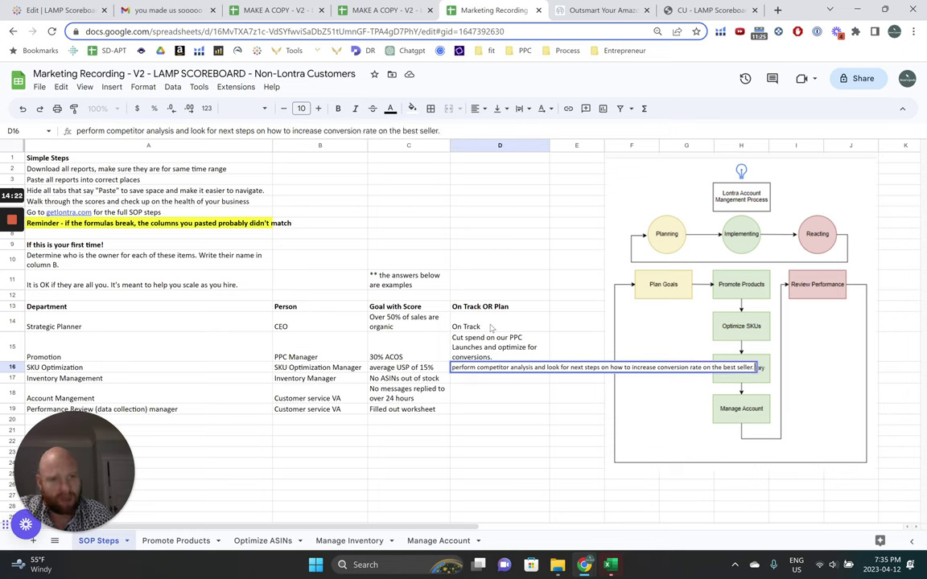
{"action": "type", "text": " Bring nextz"}
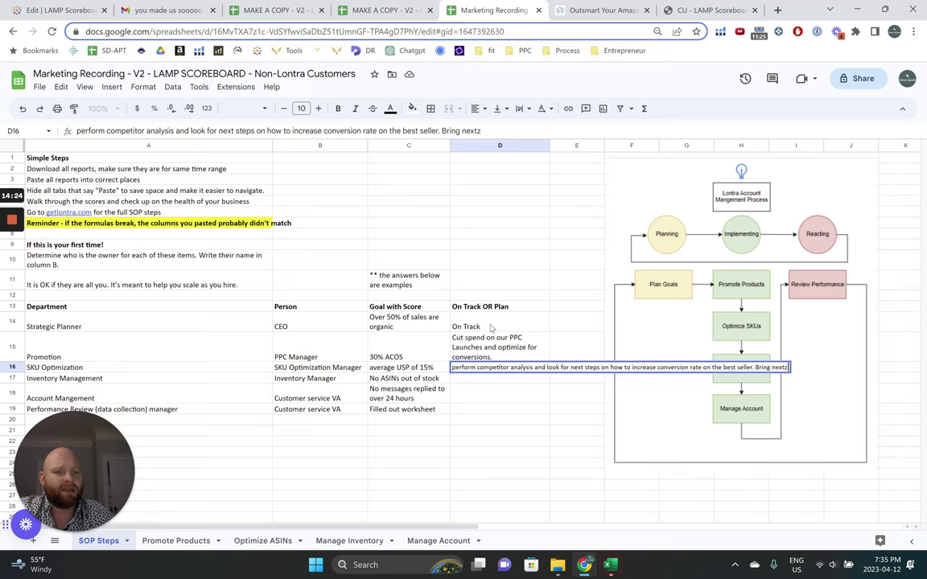
{"action": "key", "text": "BackSpace"}
{"action": "type", "text": " steps to next we"}
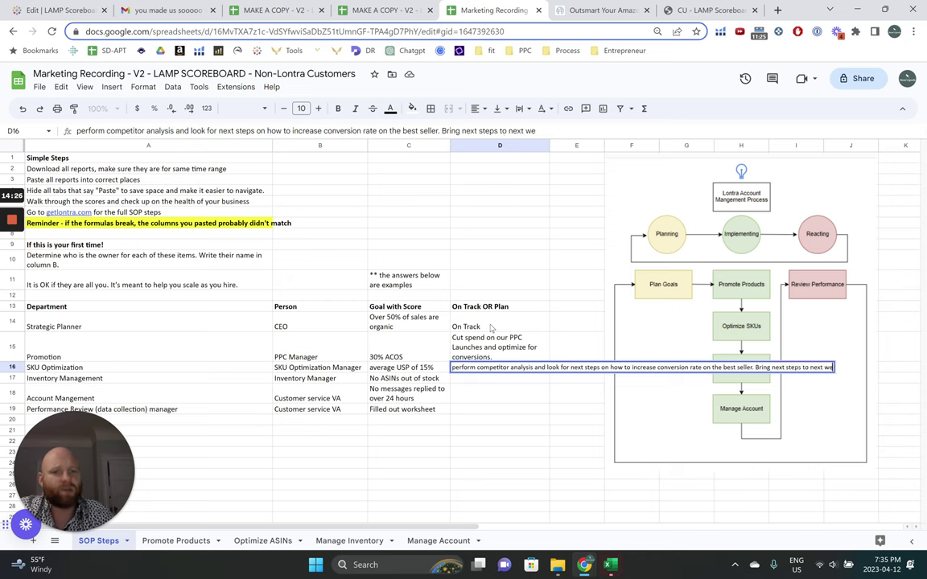
{"action": "type", "text": "eks meeitng."}
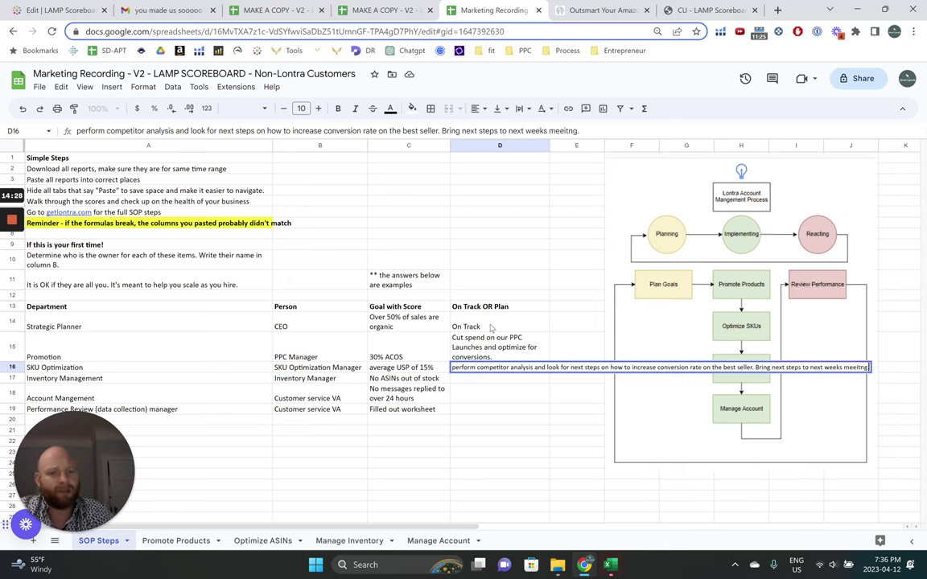
{"action": "key", "text": "BackSpace"}
{"action": "key", "text": "BackSpace"}
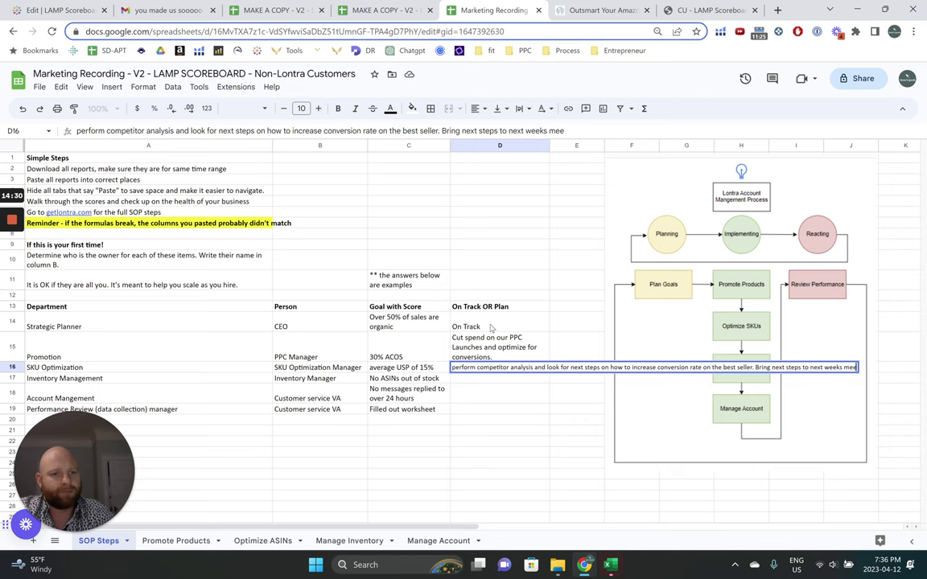
{"action": "type", "text": "ting."}
{"action": "key", "text": "Return"}
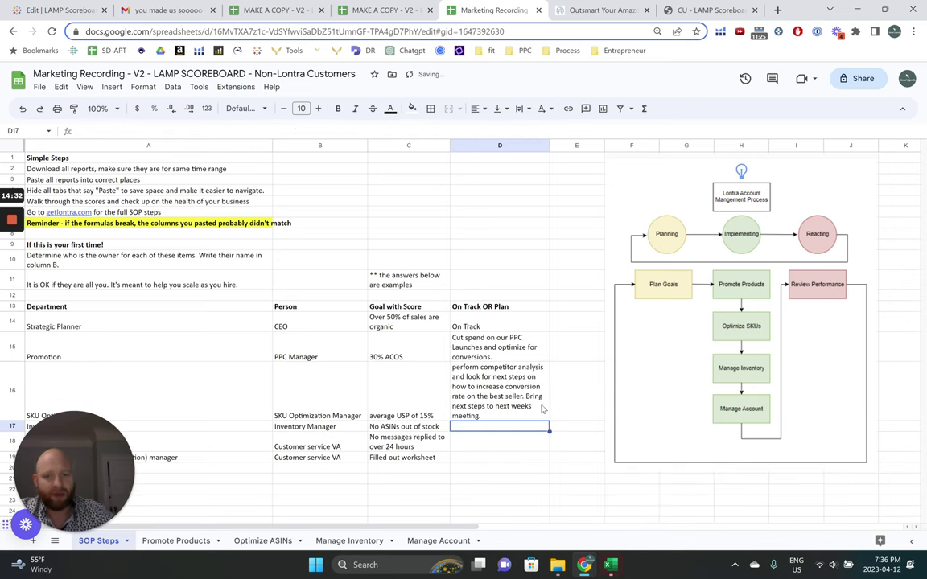
Capitalize 'Perform' at the start of the D16 note, then review the B16 and B18 role cells.
{"action": "left_click", "coordinate": [78, 130]}
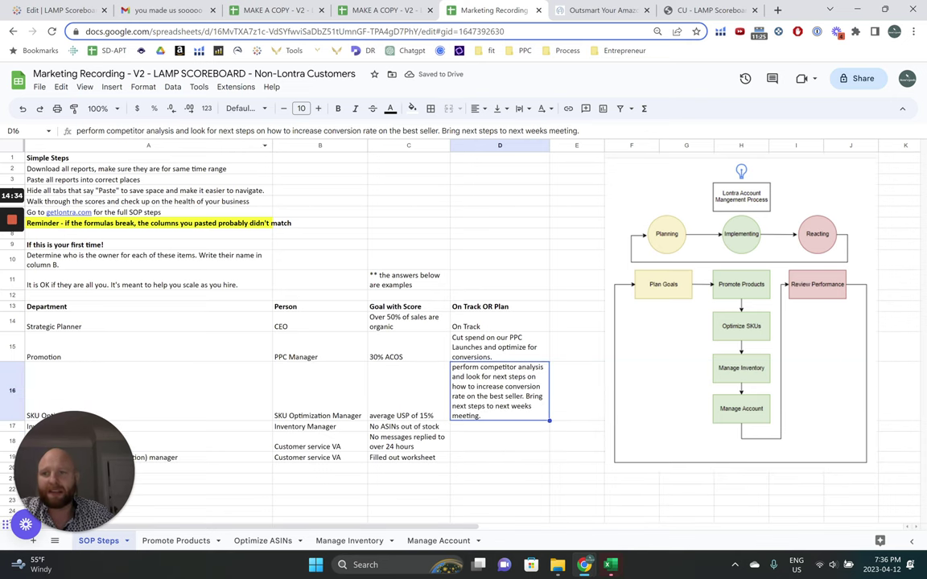
{"action": "key", "text": "BackSpace"}
{"action": "type", "text": "P"}
{"action": "key", "text": "Return"}
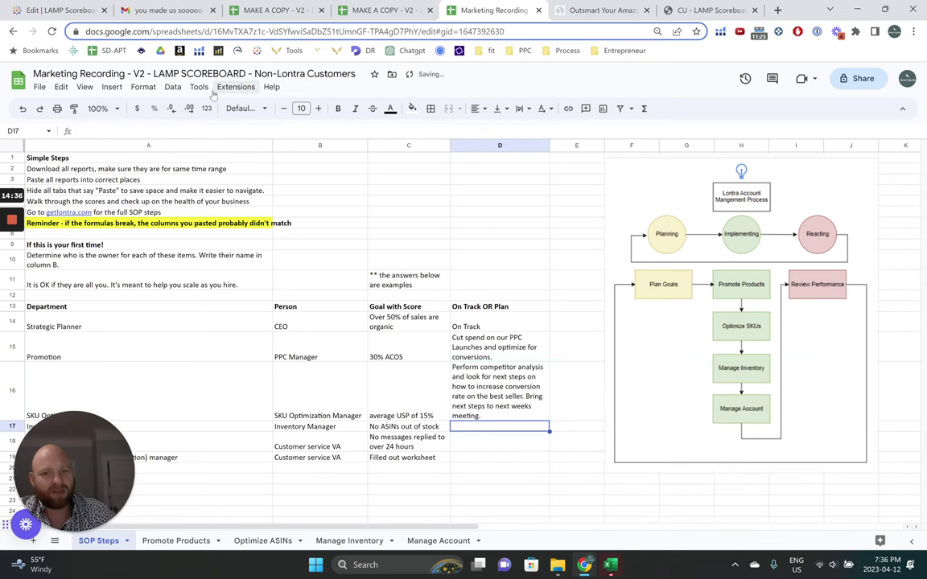
{"action": "key", "text": "Down"}
{"action": "key", "text": "Down"}
{"action": "key", "text": "Down"}
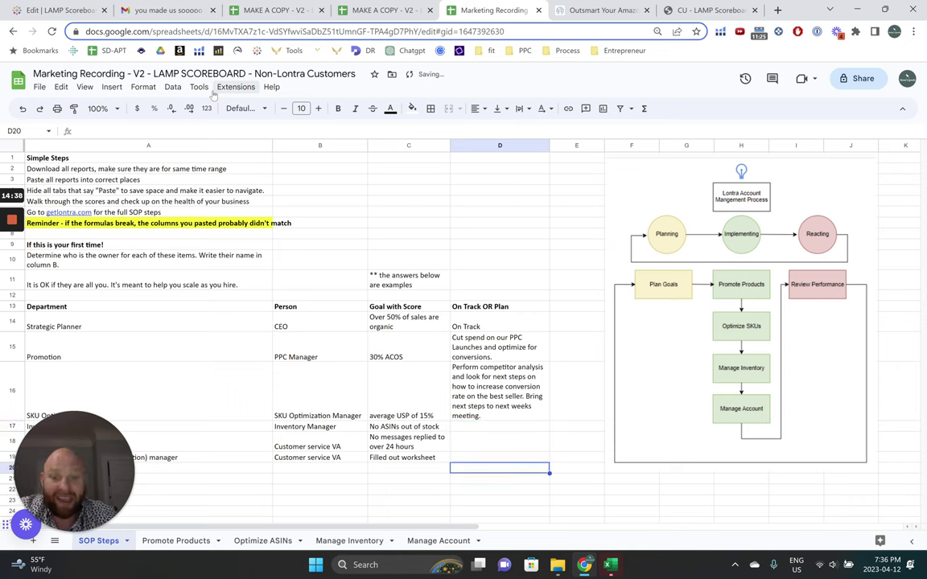
{"action": "key", "text": "Up"}
{"action": "key", "text": "Up"}
{"action": "key", "text": "Up"}
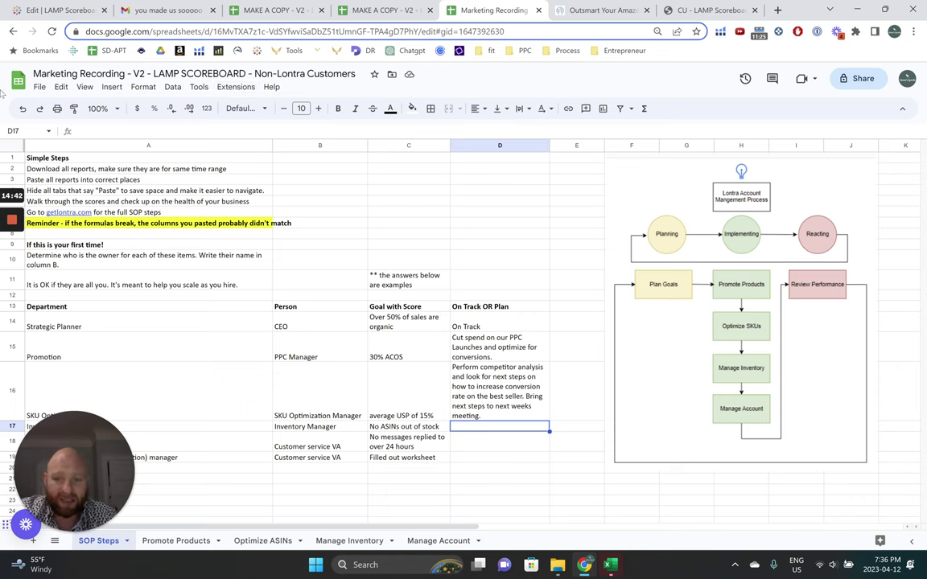
{"action": "left_click", "coordinate": [322, 418]}
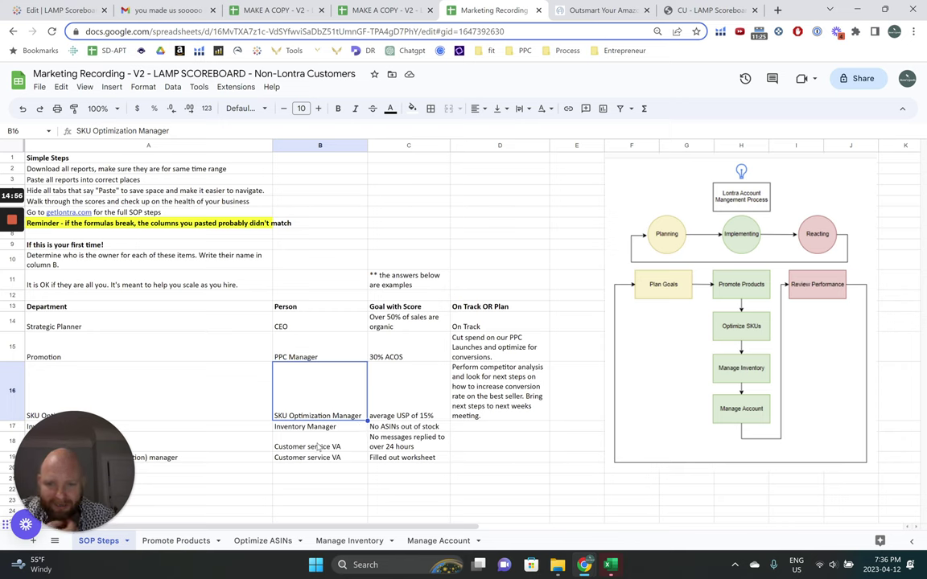
{"action": "left_click", "coordinate": [320, 448]}
Highlight the SKU Optimization row B16:D16, then go to the Manage Inventory sheet.
{"action": "left_click", "coordinate": [311, 426]}
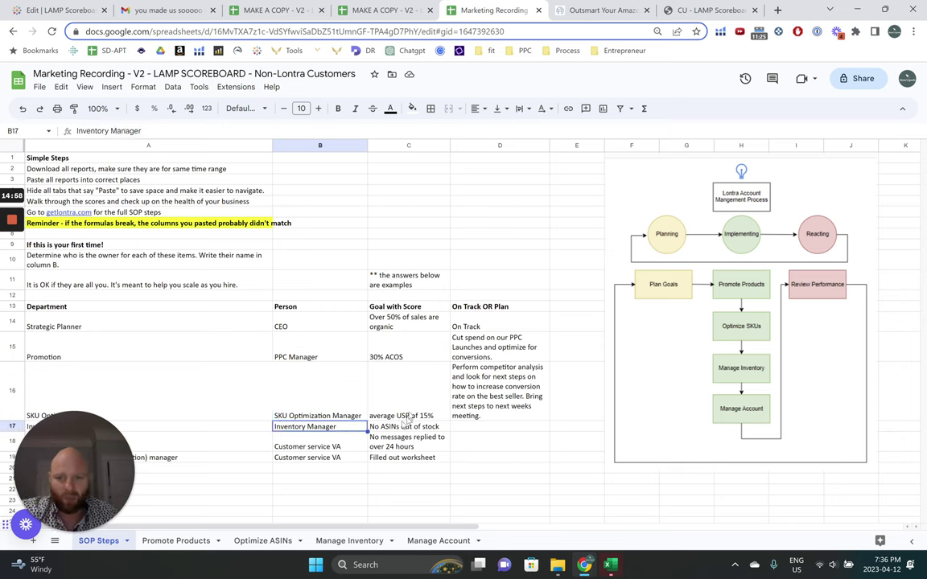
{"action": "left_click_drag", "start_coordinate": [322, 386], "coordinate": [493, 400]}
{"action": "left_click", "coordinate": [494, 400]}
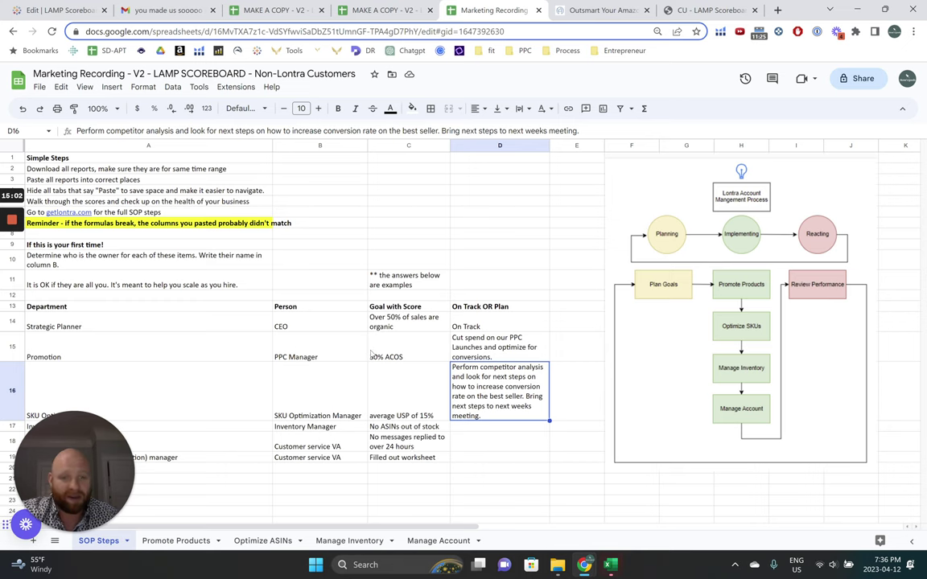
{"action": "left_click", "coordinate": [343, 540]}
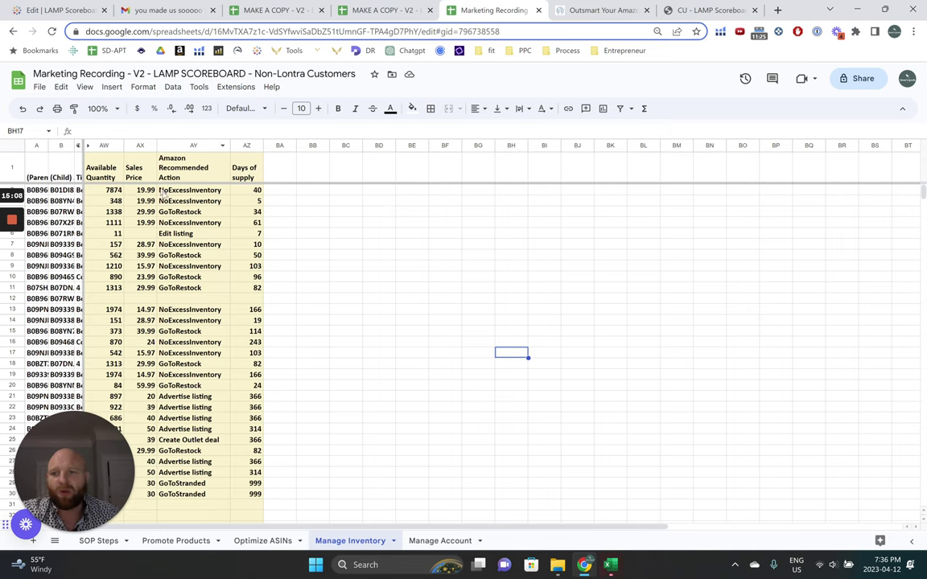
Inspect the Manage Inventory headers like Available Quantity and select header row 1.
{"action": "left_click", "coordinate": [311, 201]}
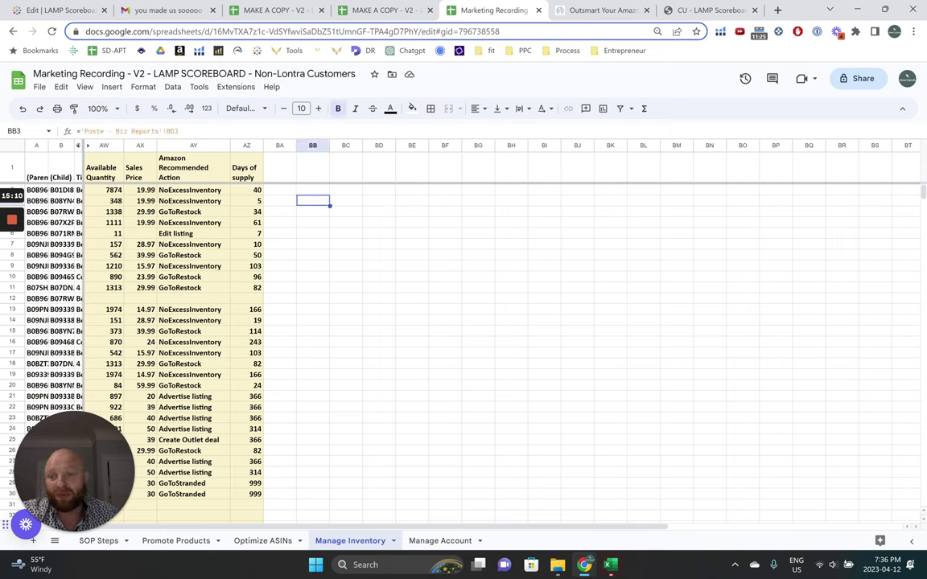
{"action": "left_click", "coordinate": [315, 189]}
{"action": "left_click", "coordinate": [319, 178]}
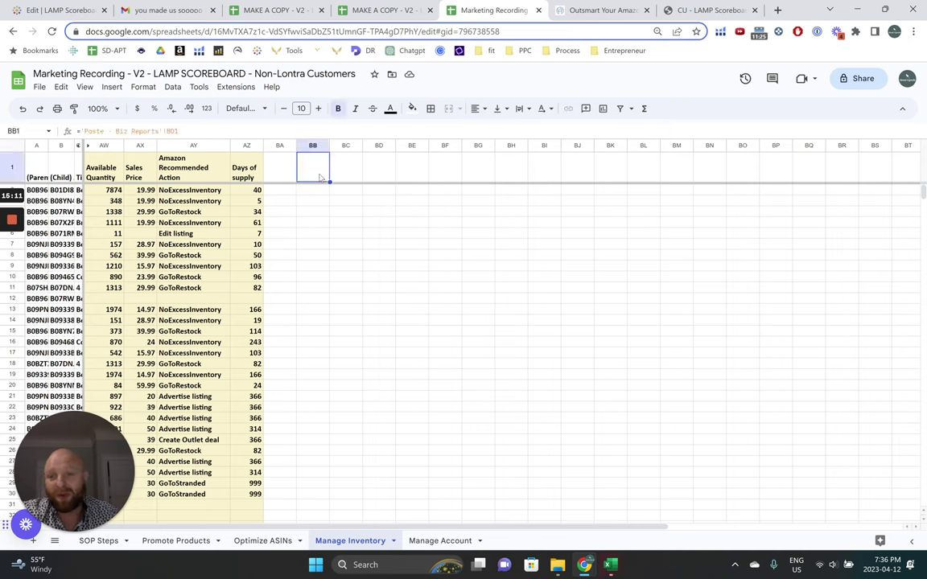
{"action": "left_click", "coordinate": [120, 174]}
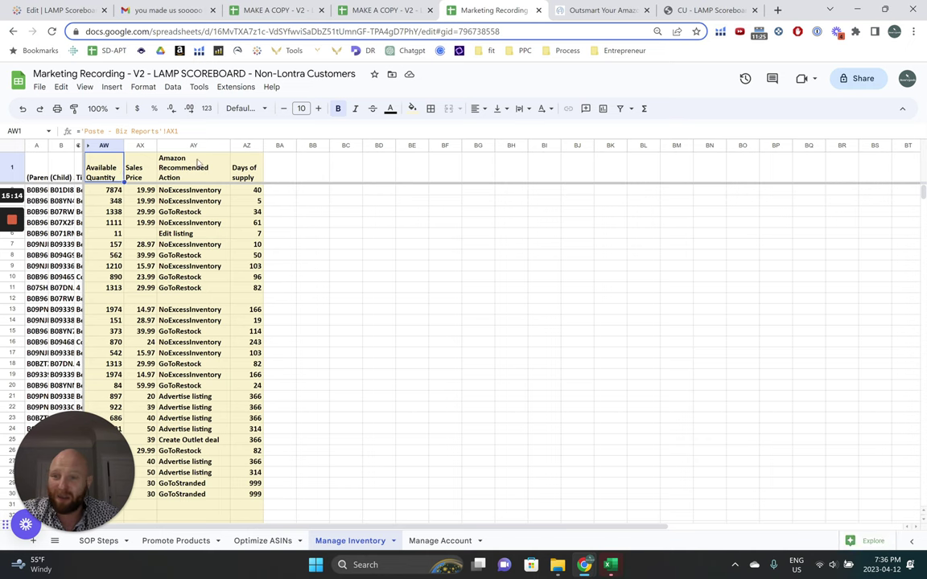
{"action": "scroll", "coordinate": [212, 169], "scroll_direction": "down", "scroll_amount": 1}
{"action": "scroll", "coordinate": [212, 169], "scroll_direction": "up", "scroll_amount": 1}
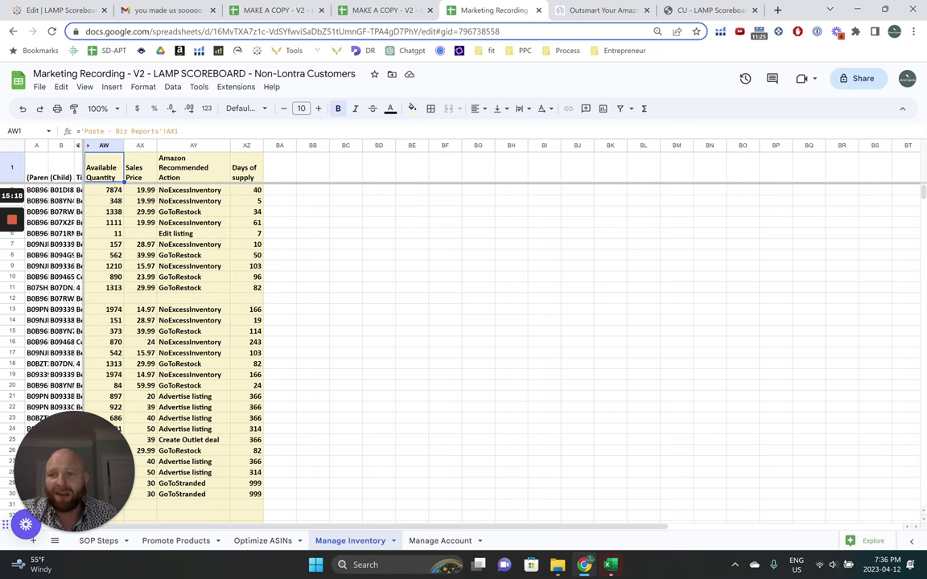
{"action": "left_click", "coordinate": [12, 168]}
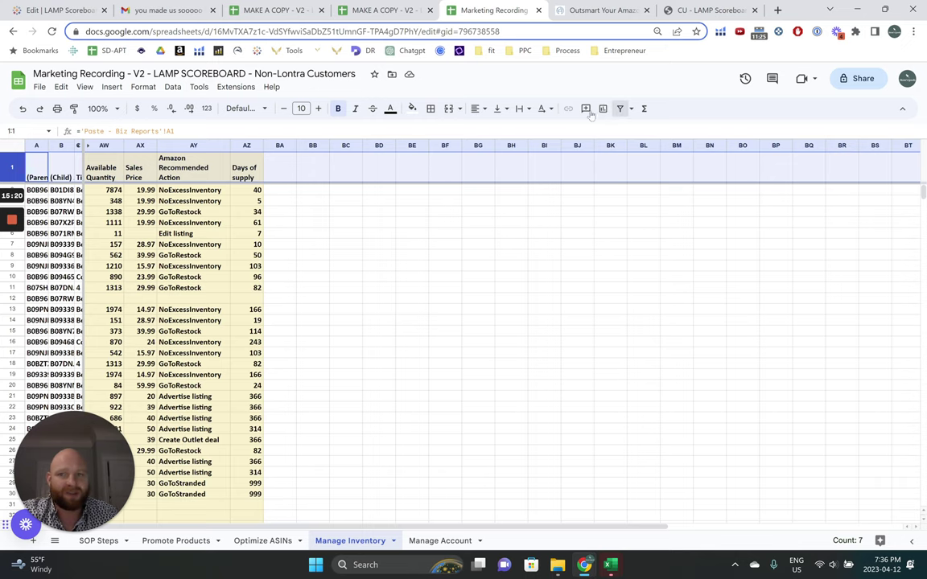
Filter the header row and sort by Days of supply ascending, with 5 days at top.
{"action": "left_click", "coordinate": [620, 108]}
{"action": "left_click", "coordinate": [257, 186]}
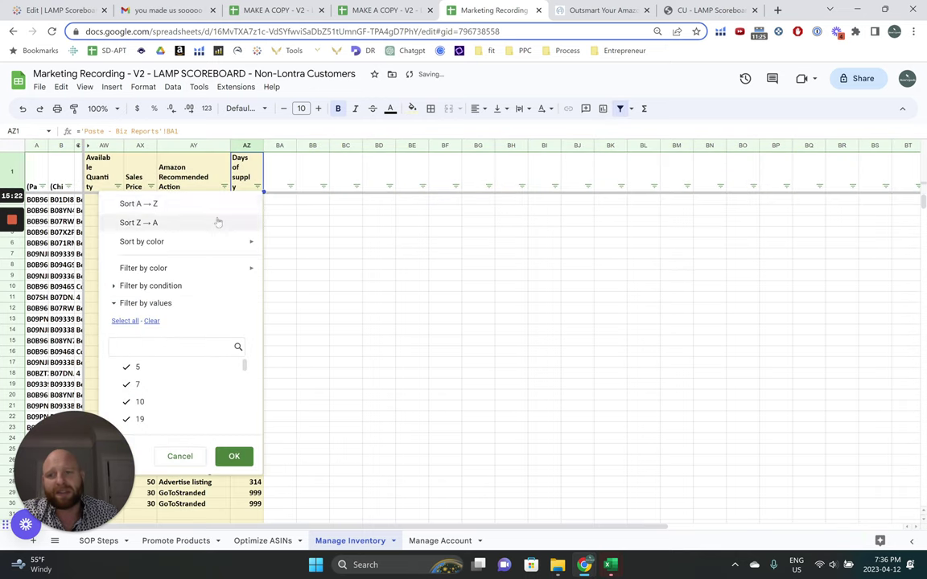
{"action": "left_click", "coordinate": [161, 203]}
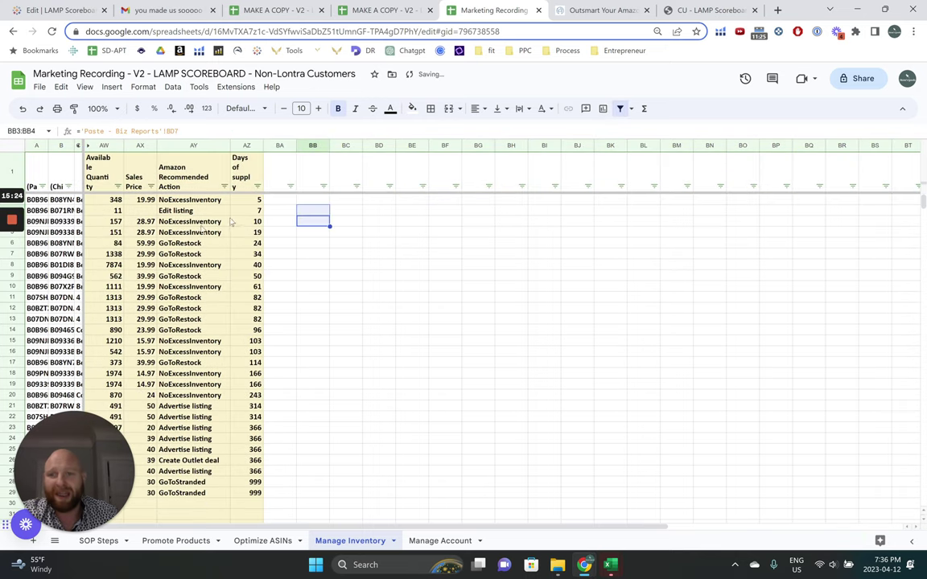
{"action": "left_click", "coordinate": [190, 200]}
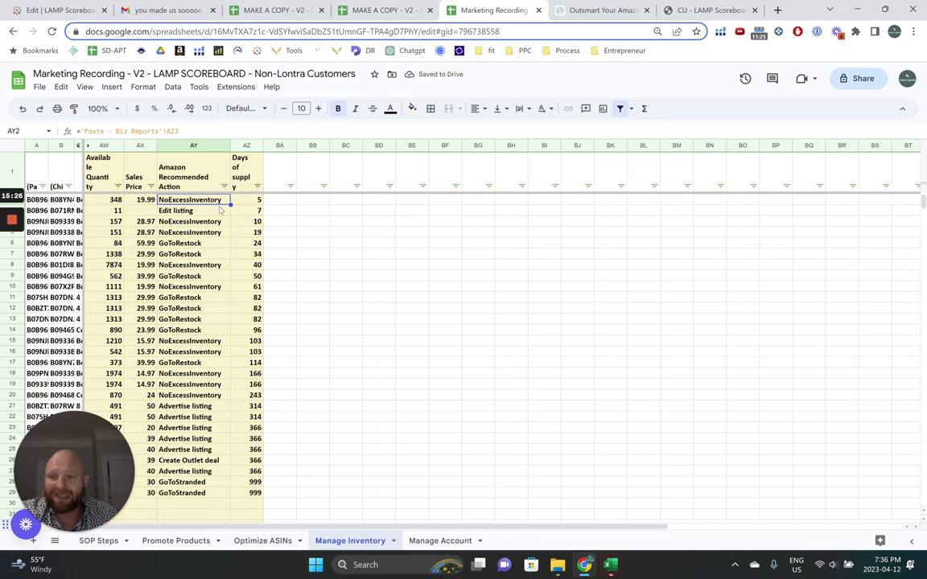
{"action": "left_click", "coordinate": [257, 200]}
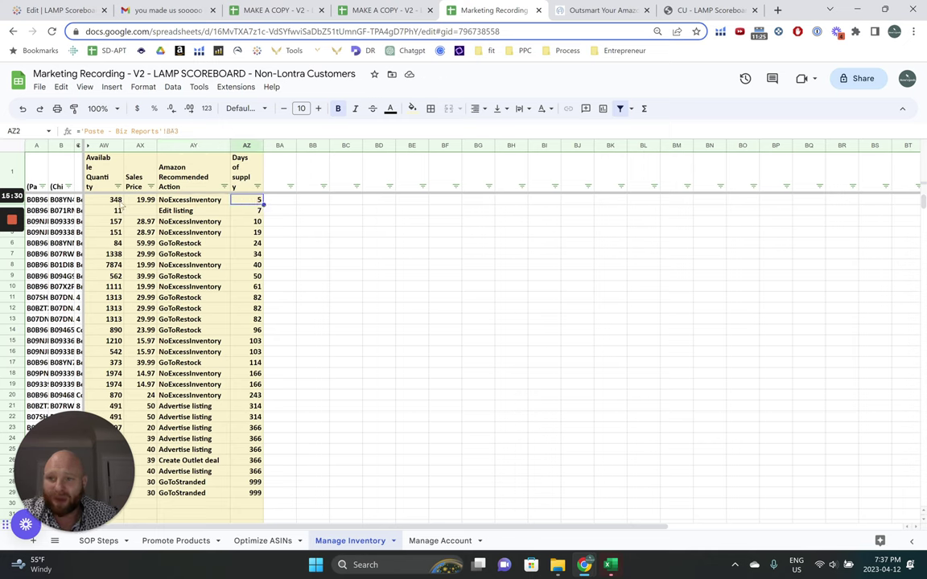
Review the lowest-supply products, including GoToRestock items with 84 and 1338 units available.
{"action": "left_click", "coordinate": [205, 202]}
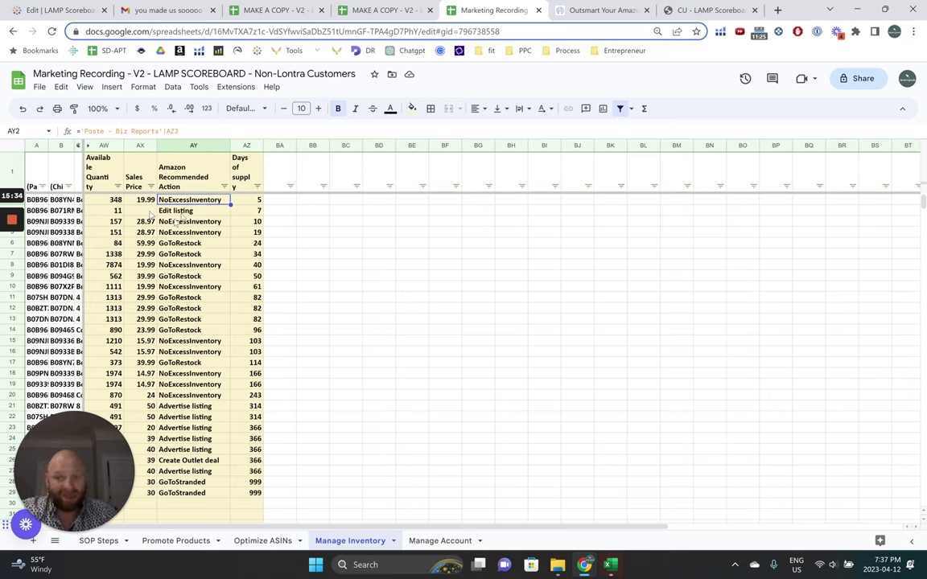
{"action": "left_click", "coordinate": [256, 200]}
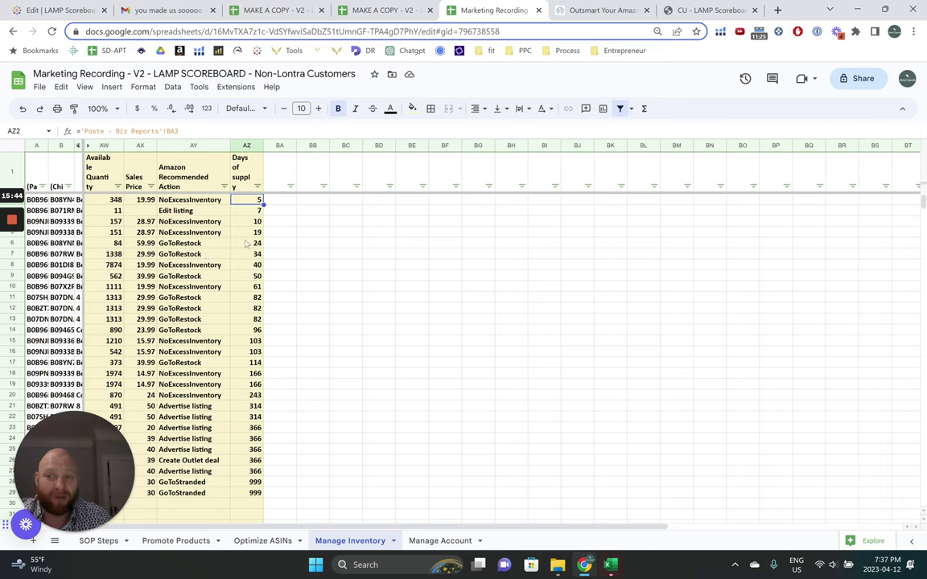
{"action": "left_click", "coordinate": [198, 224]}
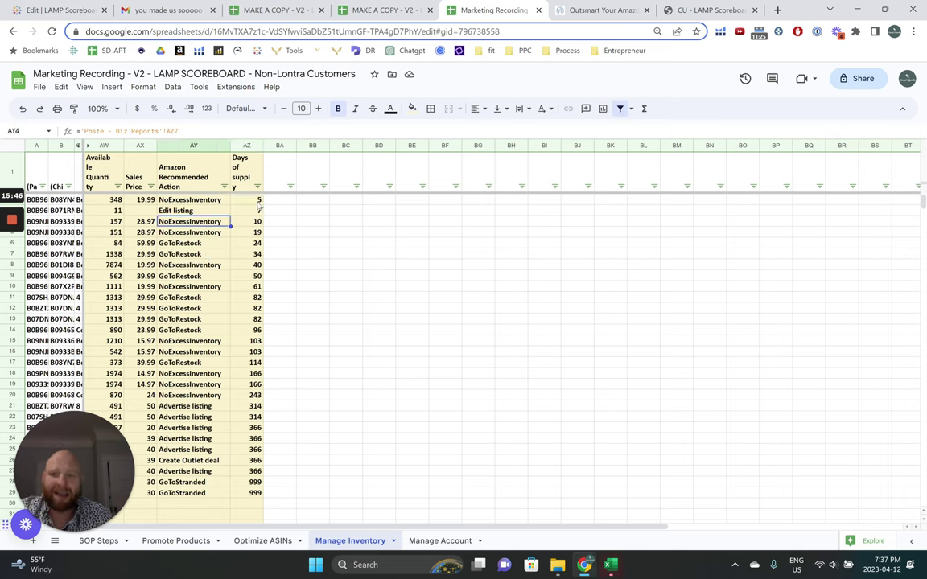
{"action": "left_click_drag", "start_coordinate": [258, 199], "coordinate": [264, 238]}
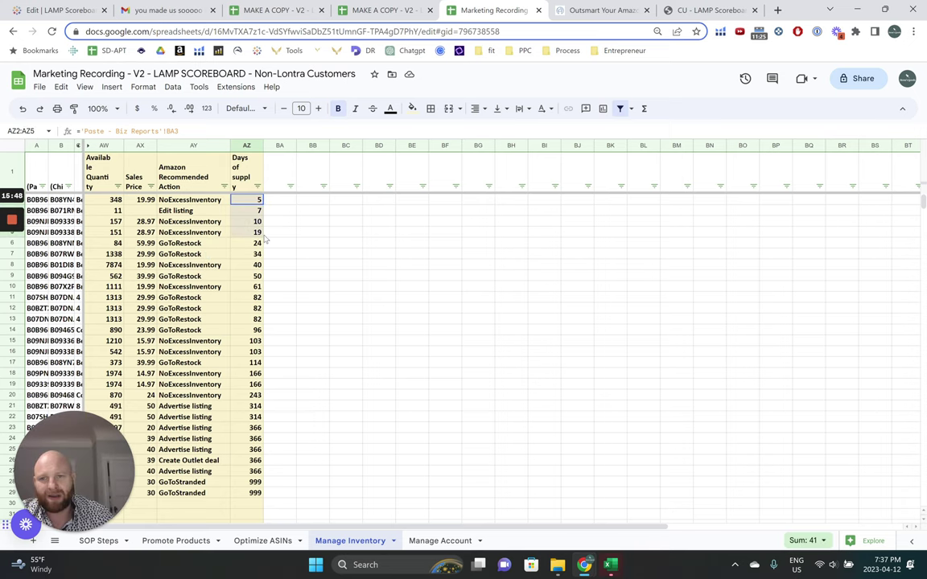
{"action": "left_click", "coordinate": [257, 244]}
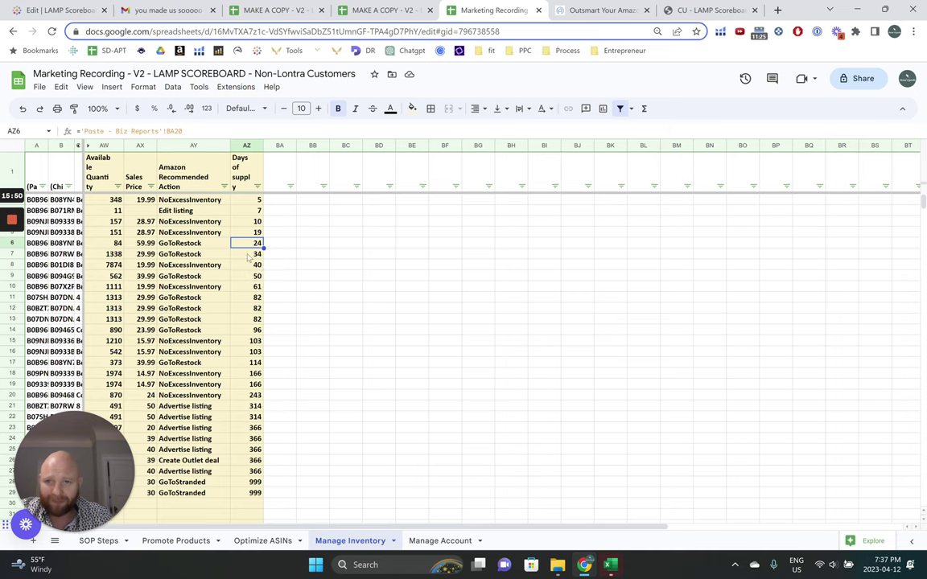
{"action": "left_click_drag", "start_coordinate": [185, 243], "coordinate": [189, 254]}
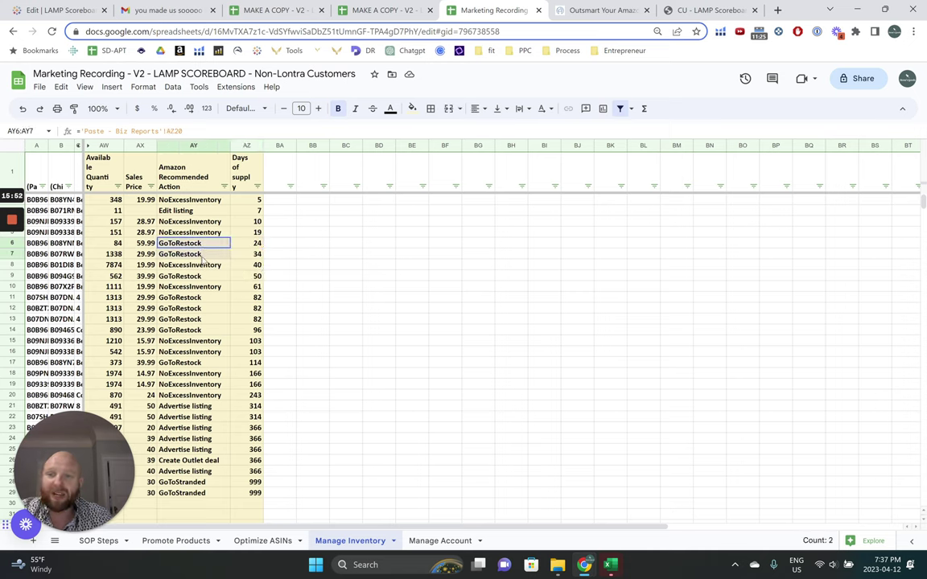
{"action": "left_click", "coordinate": [111, 243]}
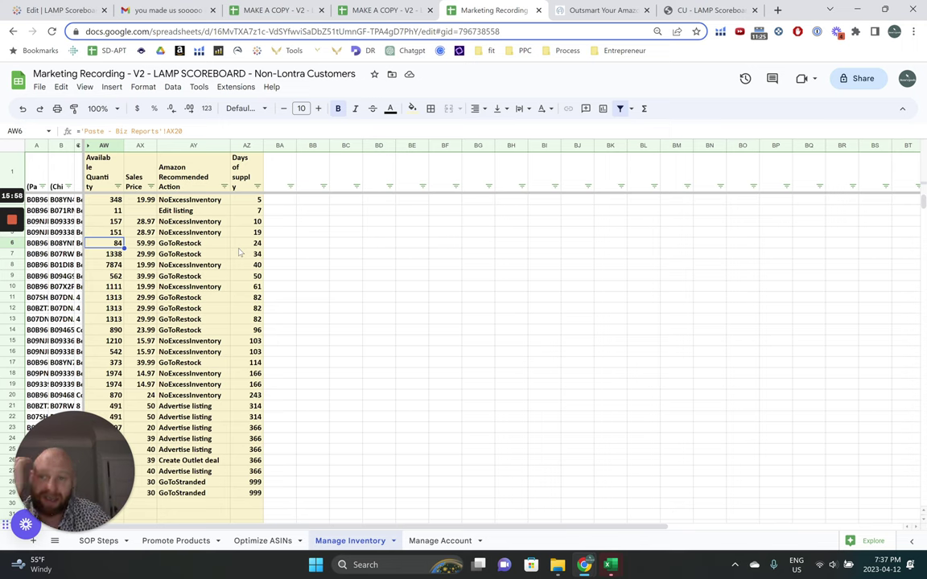
{"action": "left_click", "coordinate": [169, 252]}
{"action": "key", "text": "Right"}
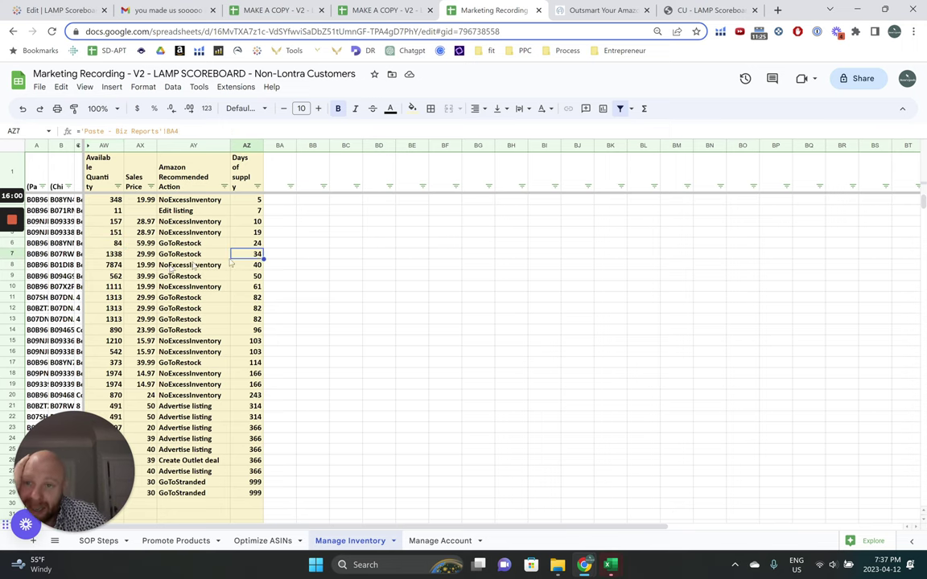
{"action": "left_click", "coordinate": [115, 254]}
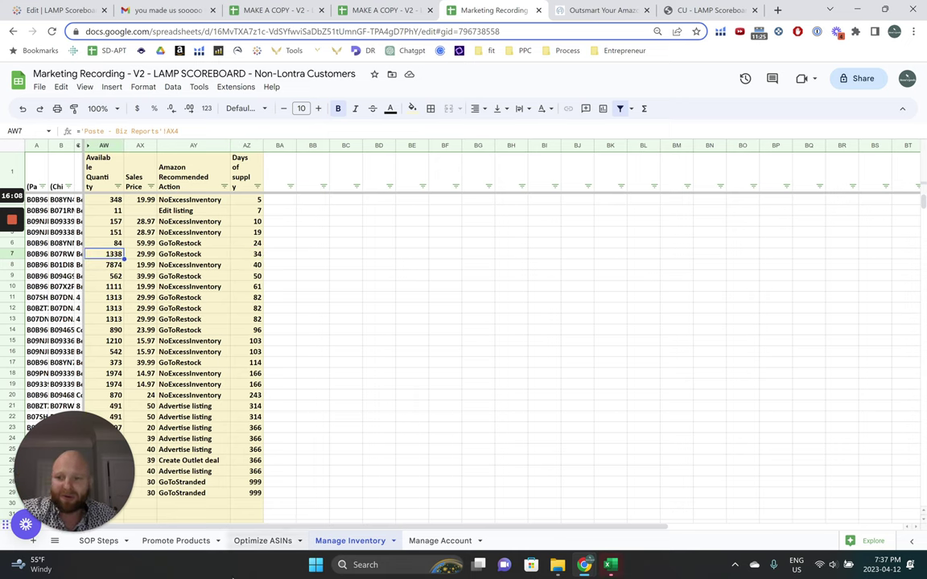
In D17, write 'We are on track but there are a few products at risk of OOS. Make sure we have plans for sending in more inventory.'.
{"action": "left_click", "coordinate": [97, 541]}
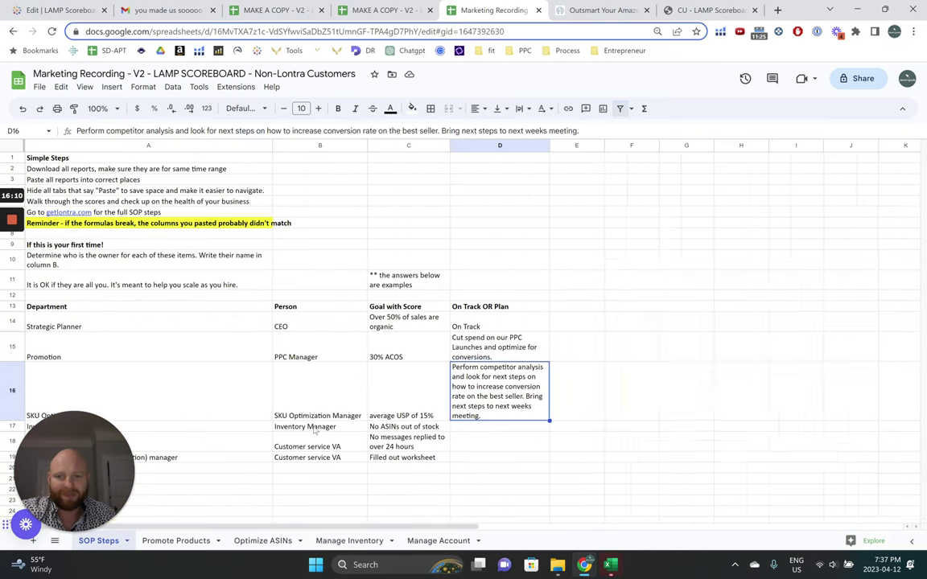
{"action": "left_click", "coordinate": [488, 427]}
{"action": "type", "text": "We are onn t"}
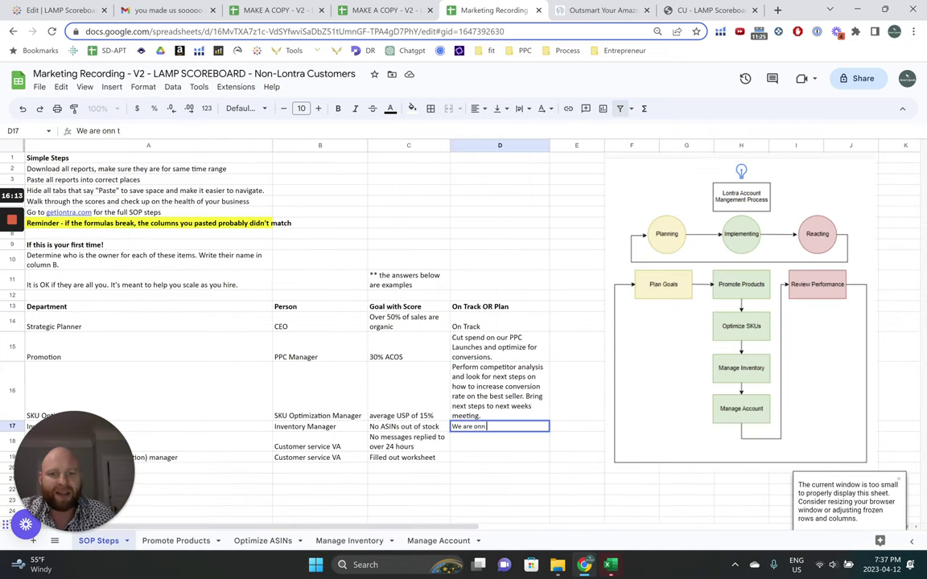
{"action": "key", "text": "BackSpace"}
{"action": "type", "text": "track"}
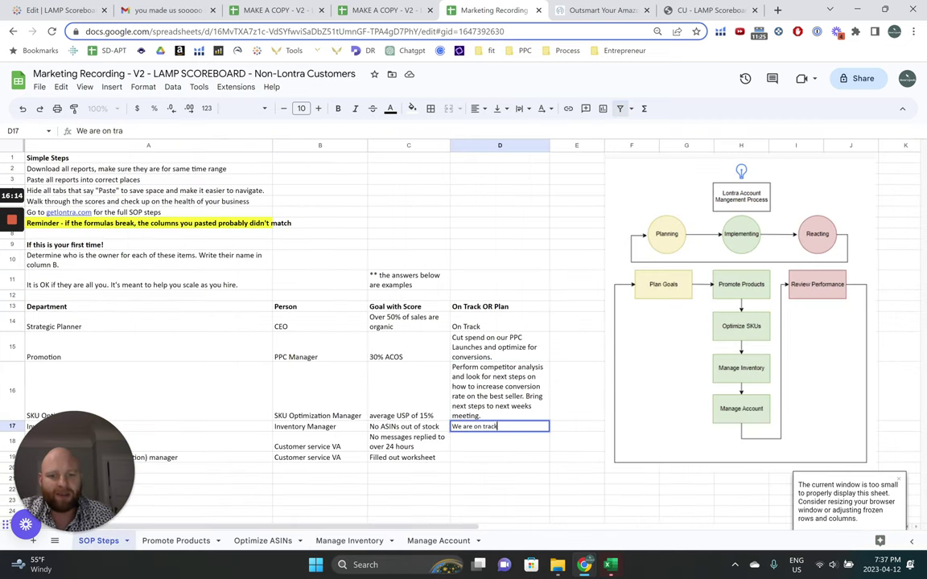
{"action": "type", "text": " but there are afew"}
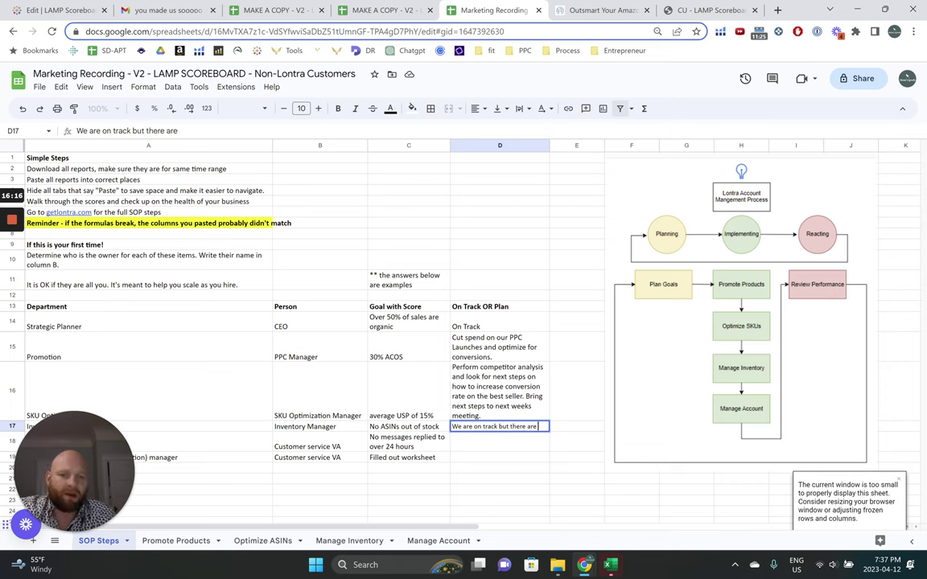
{"action": "key", "text": "BackSpace"}
{"action": "key", "text": "BackSpace"}
{"action": "key", "text": "BackSpace"}
{"action": "type", "text": "few"}
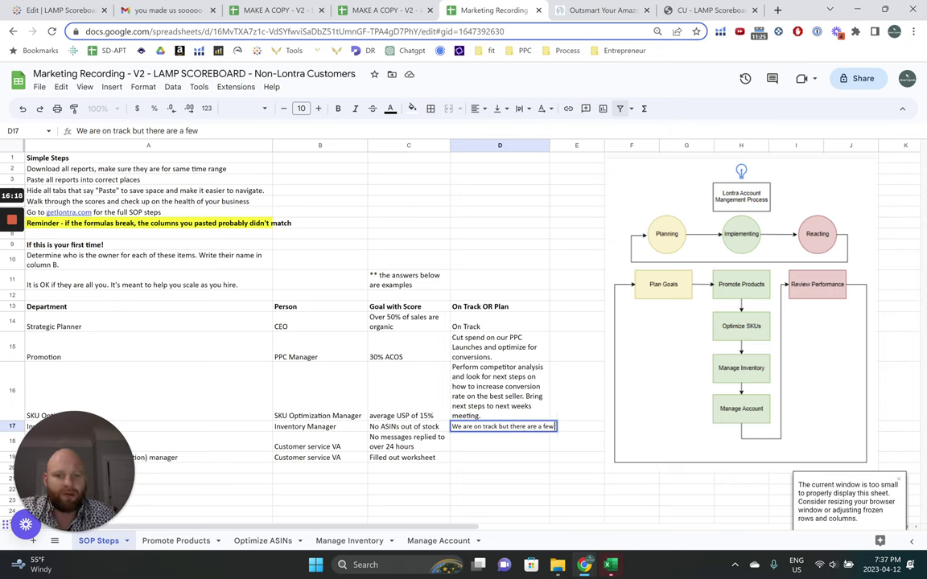
{"action": "type", "text": " products at ris"}
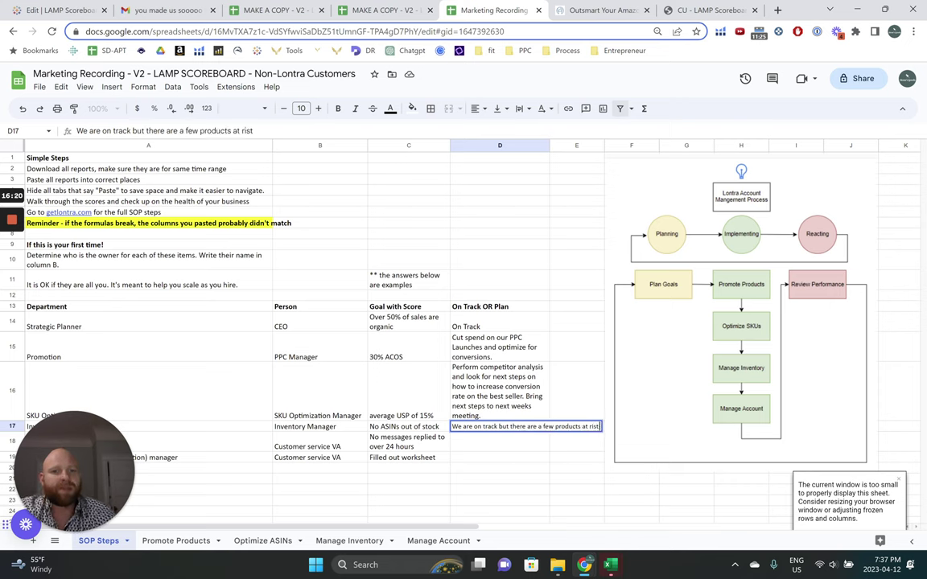
{"action": "type", "text": "k of OOS"}
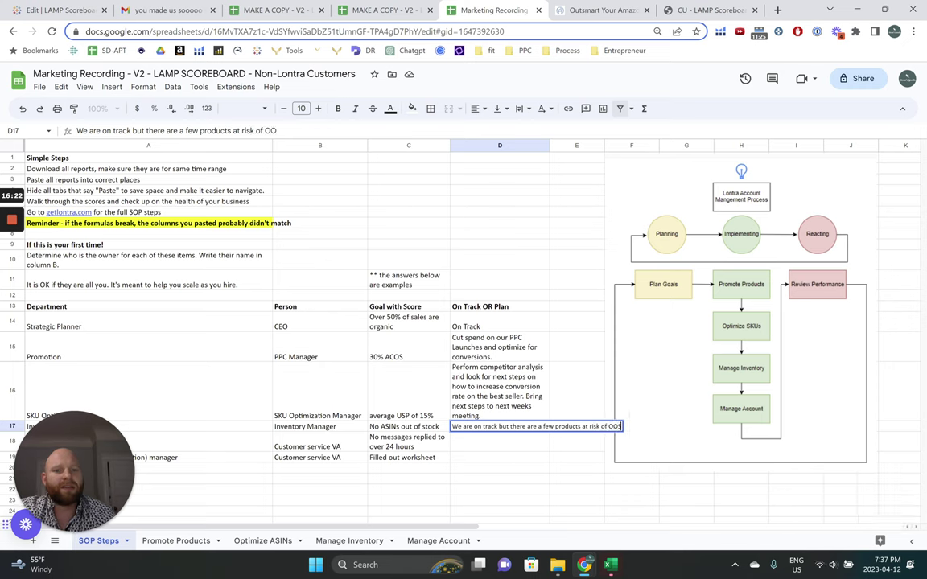
{"action": "type", "text": ". Make sure we have b"}
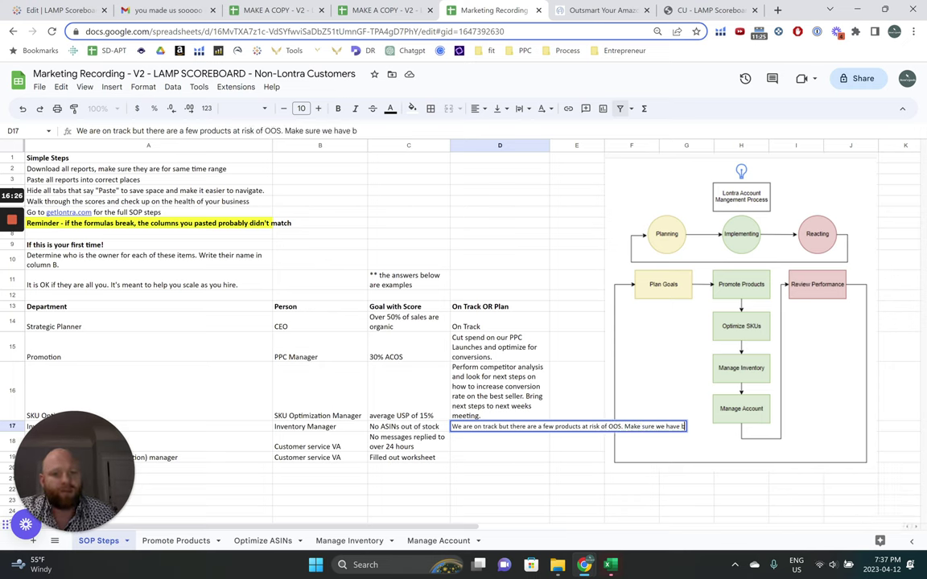
{"action": "key", "text": "BackSpace"}
{"action": "type", "text": "plans "}
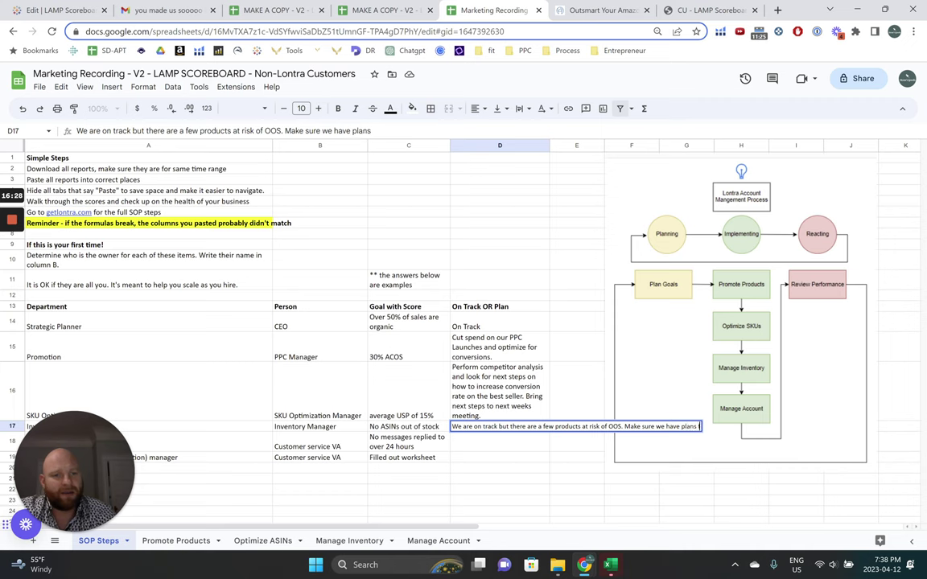
{"action": "type", "text": "for sending in"}
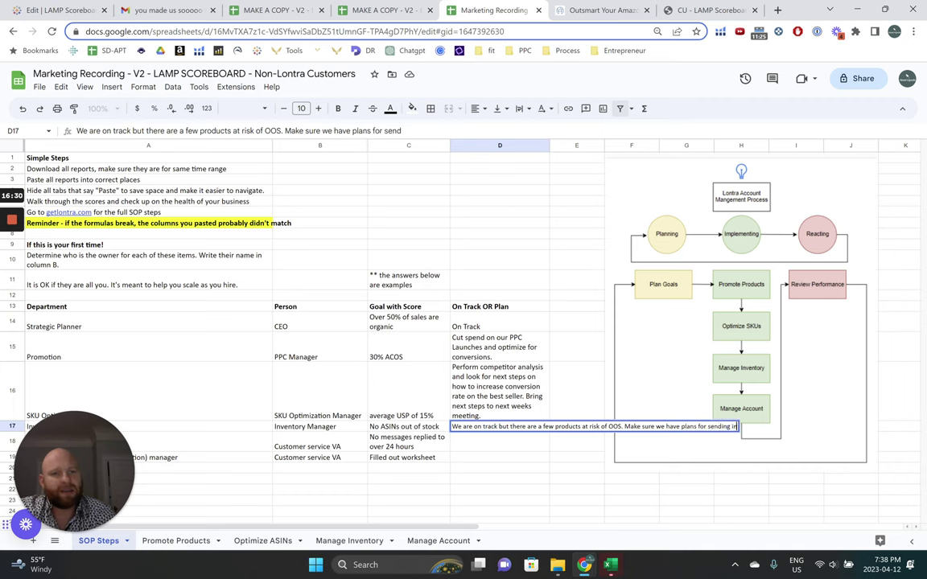
{"action": "type", "text": " more inventory."}
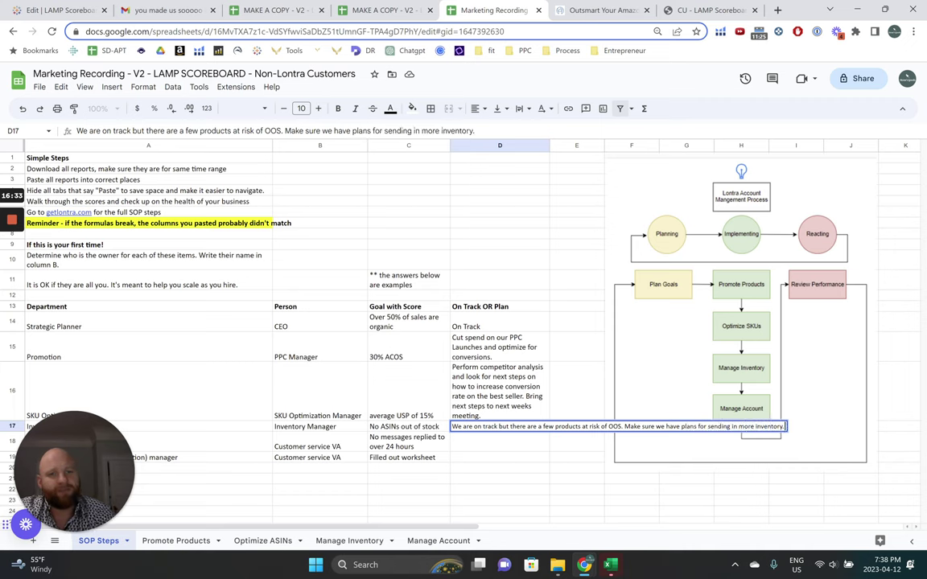
{"action": "key", "text": "Return"}
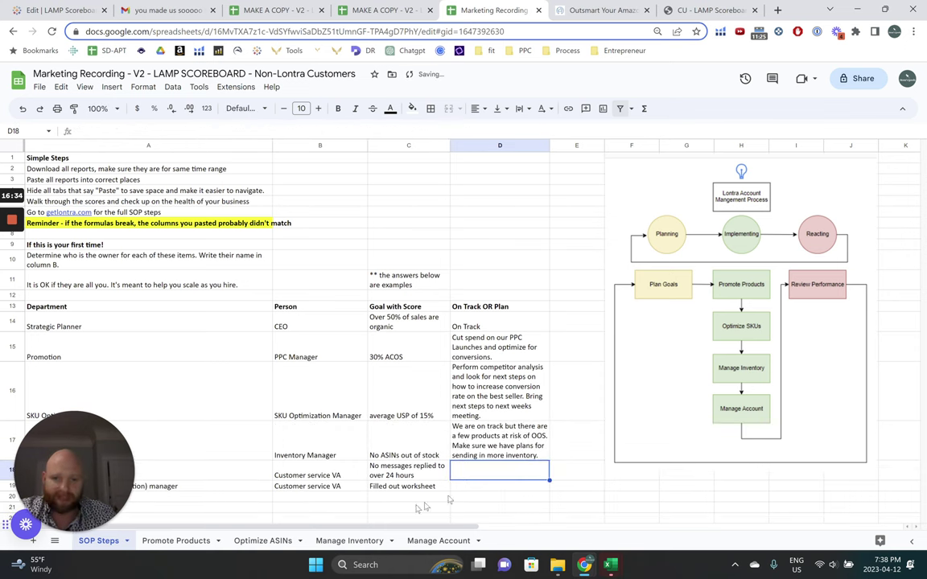
{"action": "left_click", "coordinate": [488, 447]}
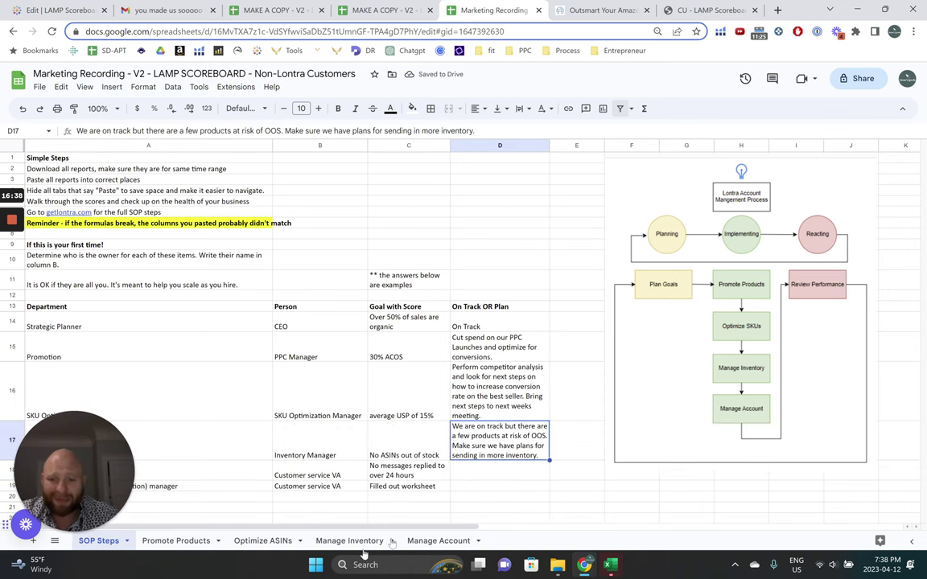
{"action": "left_click", "coordinate": [349, 541]}
Scroll to the top of the Manage Inventory columns, then bring up the Manage Account sheet.
{"action": "scroll", "coordinate": [358, 364], "scroll_direction": "up", "scroll_amount": 3}
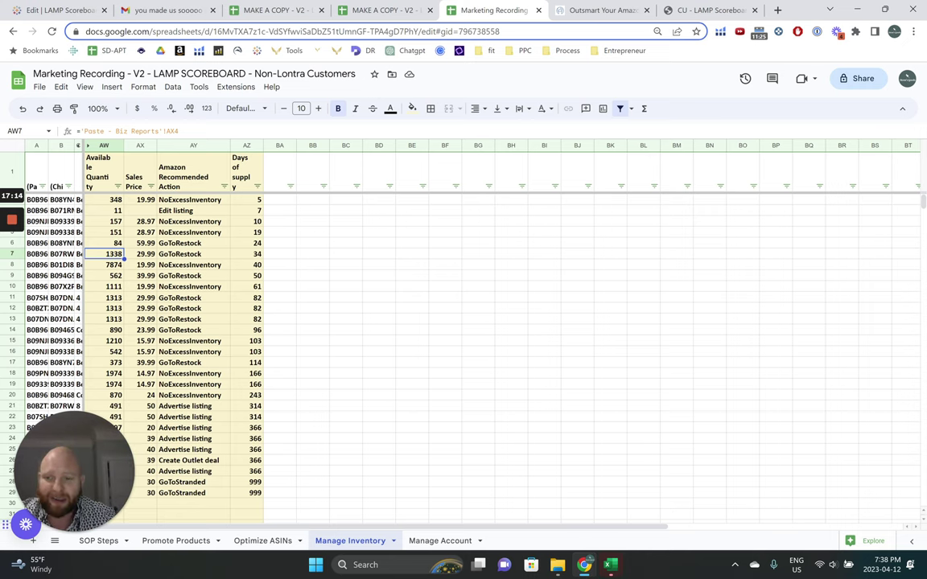
{"action": "left_click", "coordinate": [417, 541]}
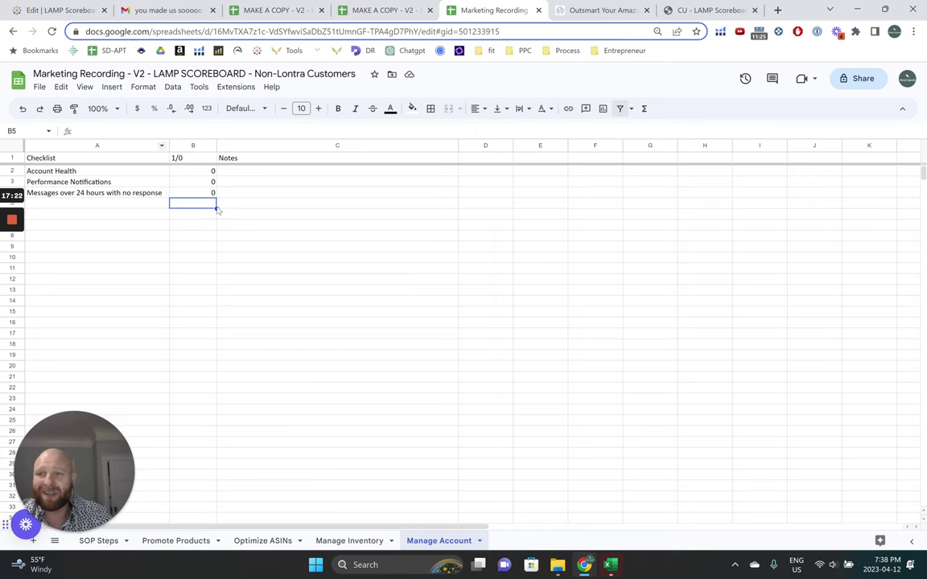
Score Account Health, Performance Notifications and unanswered messages as 1 in B2:B4.
{"action": "left_click_drag", "start_coordinate": [113, 171], "coordinate": [107, 193]}
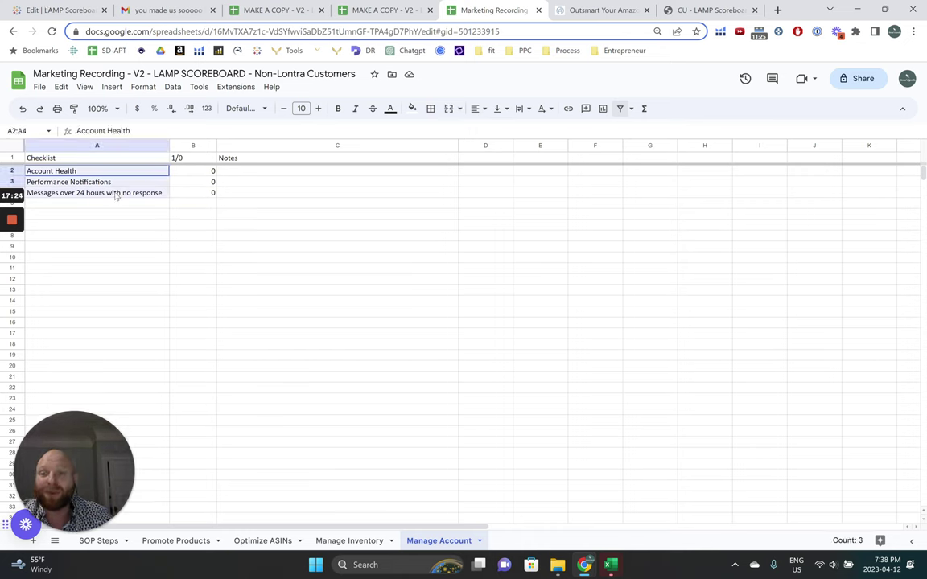
{"action": "left_click", "coordinate": [113, 229]}
{"action": "left_click", "coordinate": [100, 171]}
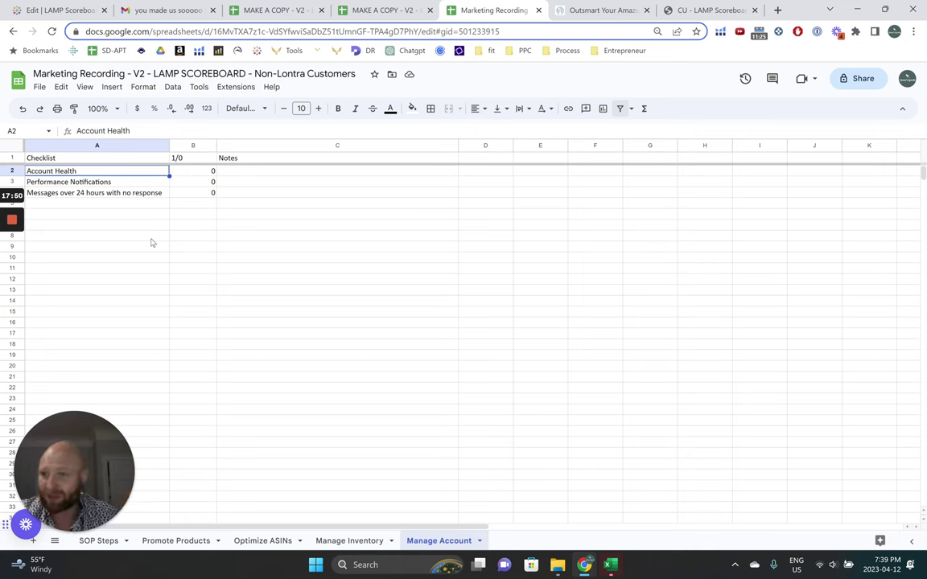
{"action": "key", "text": "Down"}
{"action": "key", "text": "Down"}
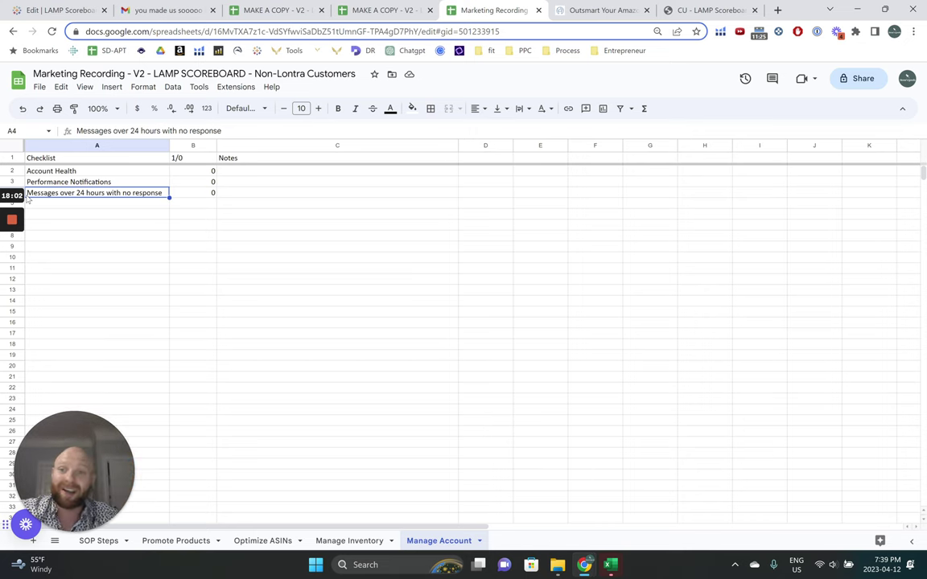
{"action": "left_click", "coordinate": [201, 170]}
{"action": "type", "text": "1"}
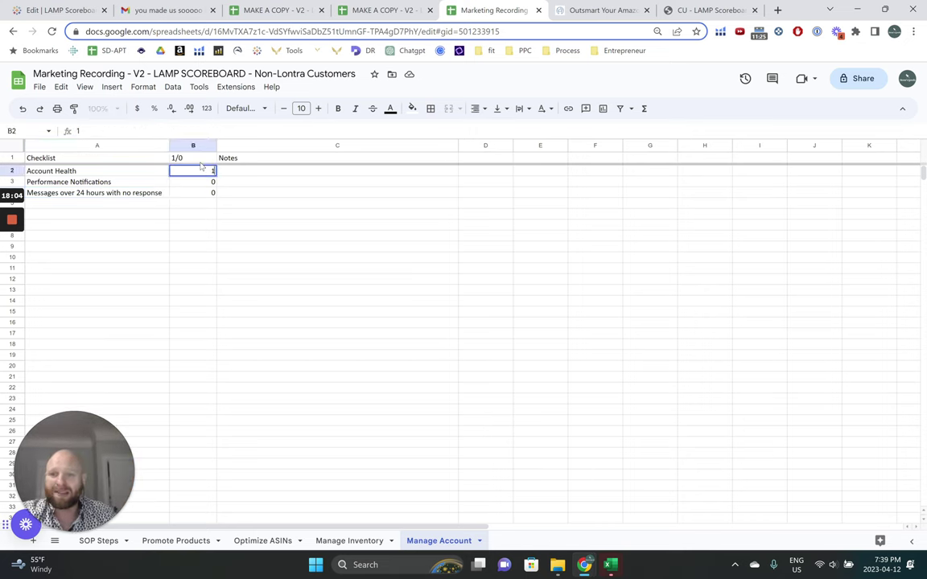
{"action": "key", "text": "Return"}
{"action": "type", "text": "1"}
{"action": "key", "text": "Return"}
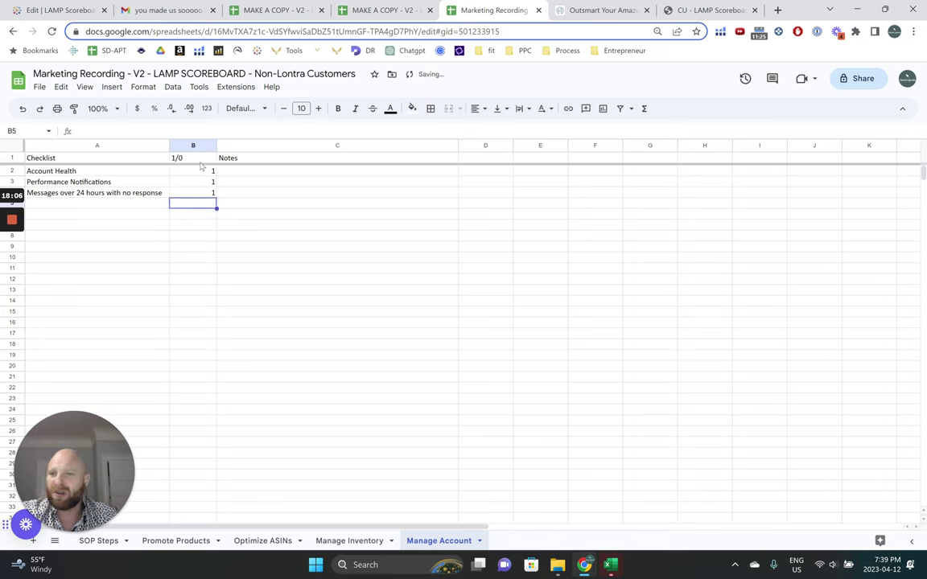
{"action": "type", "text": "1"}
{"action": "key", "text": "Tab"}
Note each of the three checklist items as 'on track' in C2:C4.
{"action": "key", "text": "Up"}
{"action": "key", "text": "Up"}
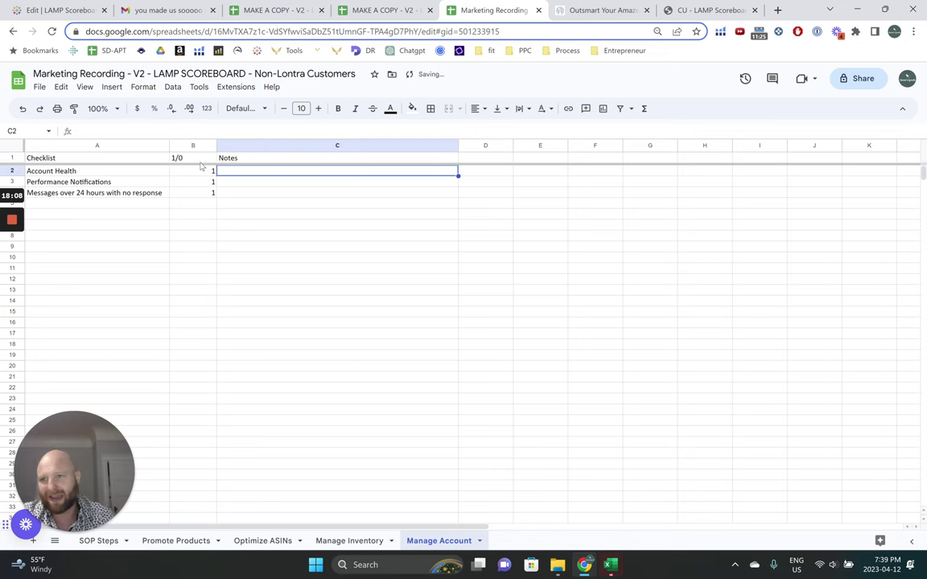
{"action": "type", "text": "on track"}
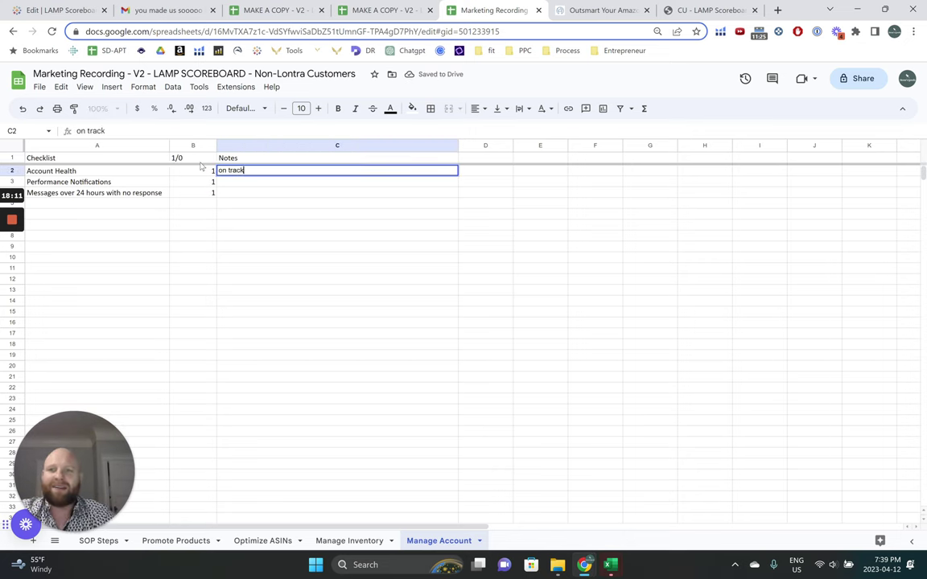
{"action": "key", "text": "Return"}
{"action": "type", "text": "on"}
{"action": "key", "text": "Return"}
{"action": "type", "text": "on track"}
{"action": "key", "text": "Return"}
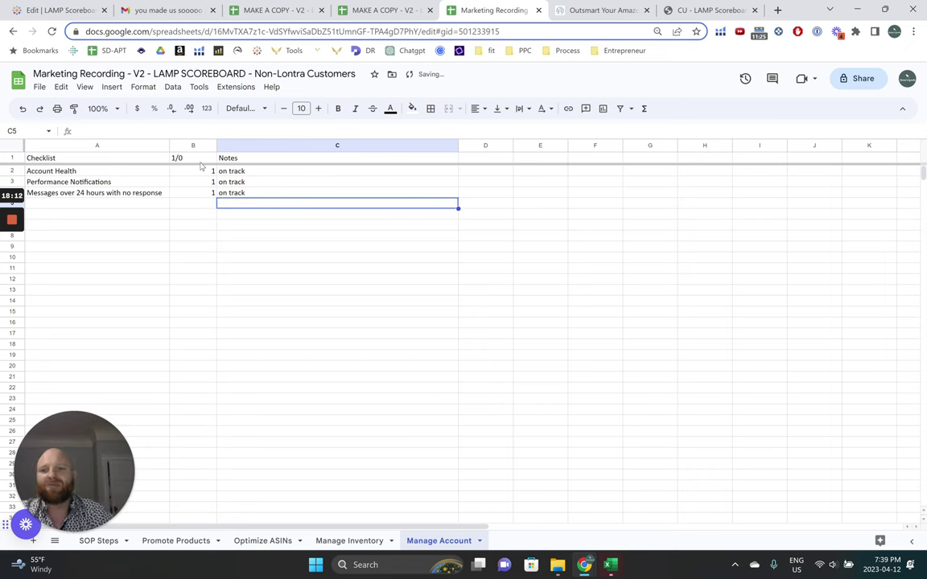
On the SOP Steps sheet, mark Account Management 'on track' in D18.
{"action": "left_click", "coordinate": [98, 541]}
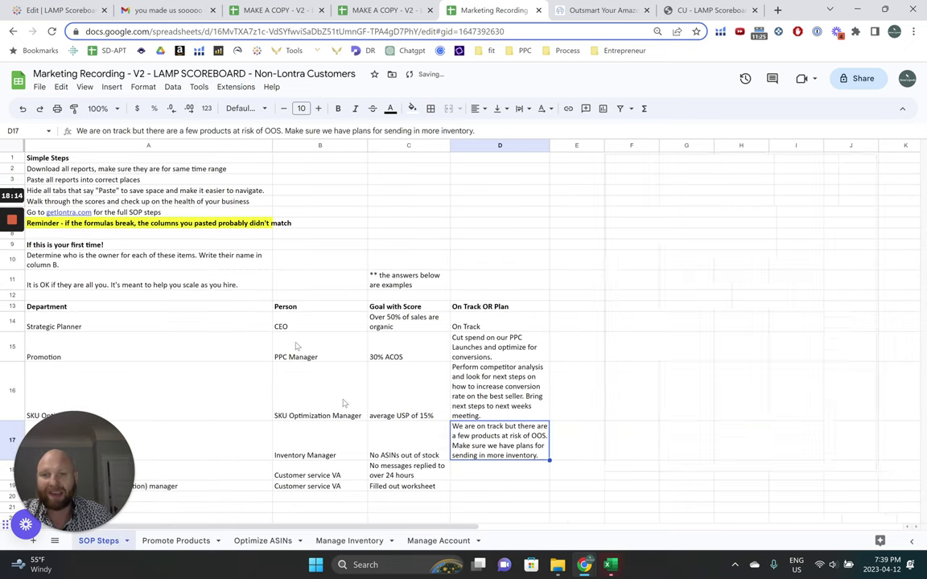
{"action": "left_click", "coordinate": [460, 475]}
{"action": "type", "text": "on track"}
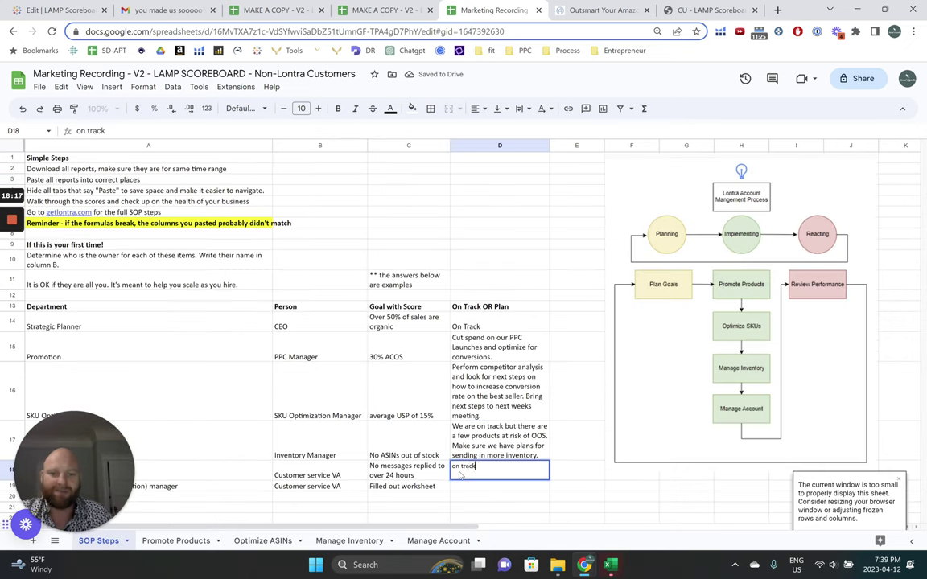
{"action": "key", "text": "Return"}
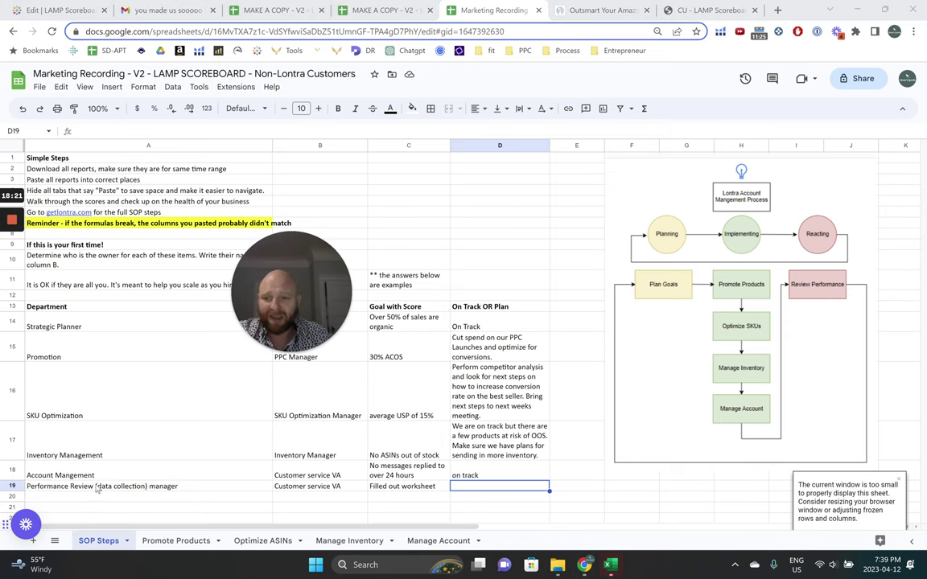
Mark Performance Review 'on track' in D19.
{"action": "left_click", "coordinate": [96, 489]}
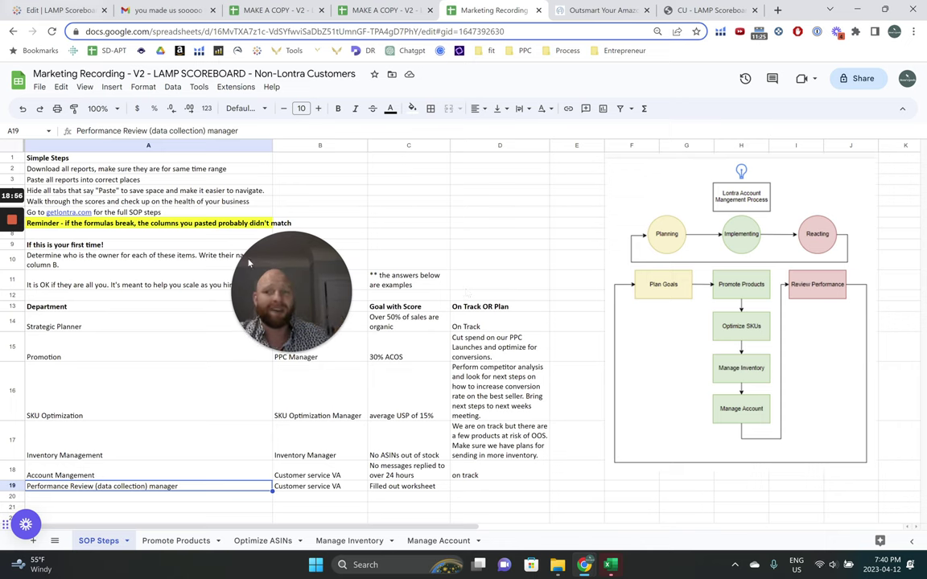
{"action": "left_click_drag", "start_coordinate": [294, 286], "coordinate": [125, 415]}
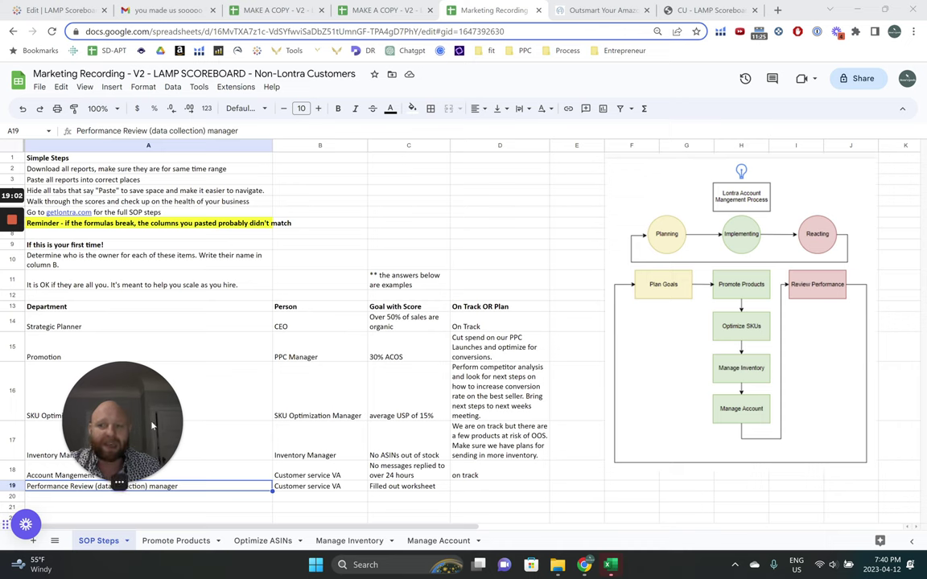
{"action": "left_click", "coordinate": [499, 487]}
{"action": "left_click_drag", "start_coordinate": [120, 451], "coordinate": [149, 407]}
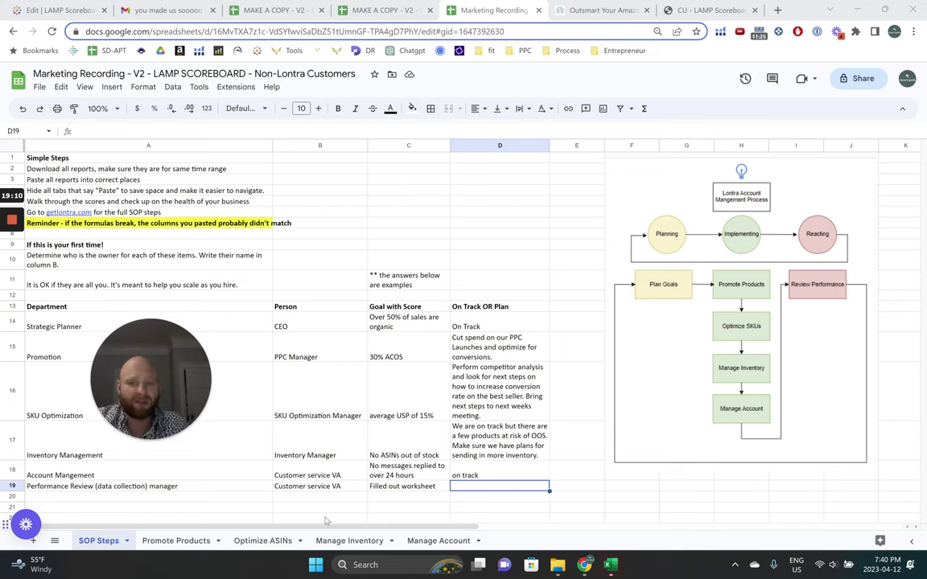
{"action": "left_click", "coordinate": [532, 488]}
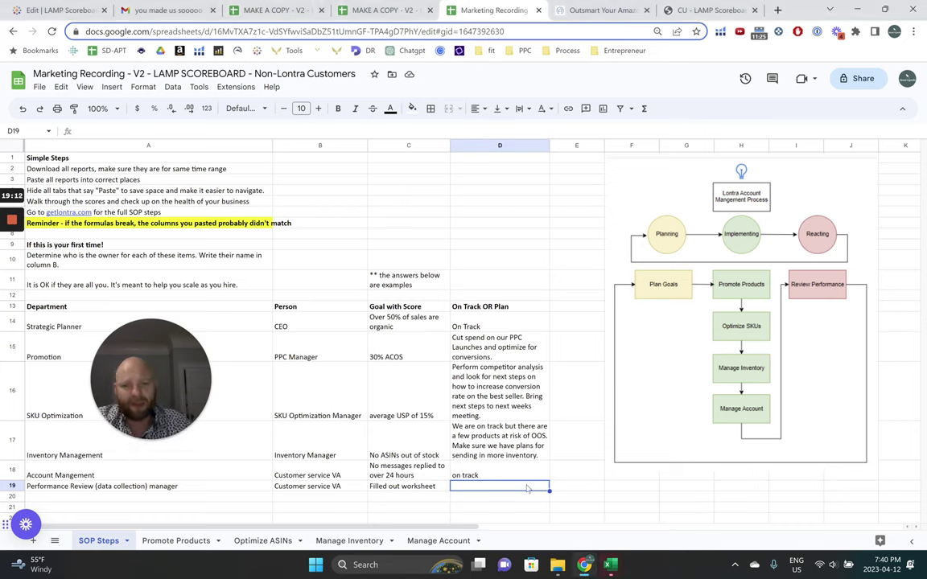
{"action": "type", "text": "on track"}
{"action": "key", "text": "Return"}
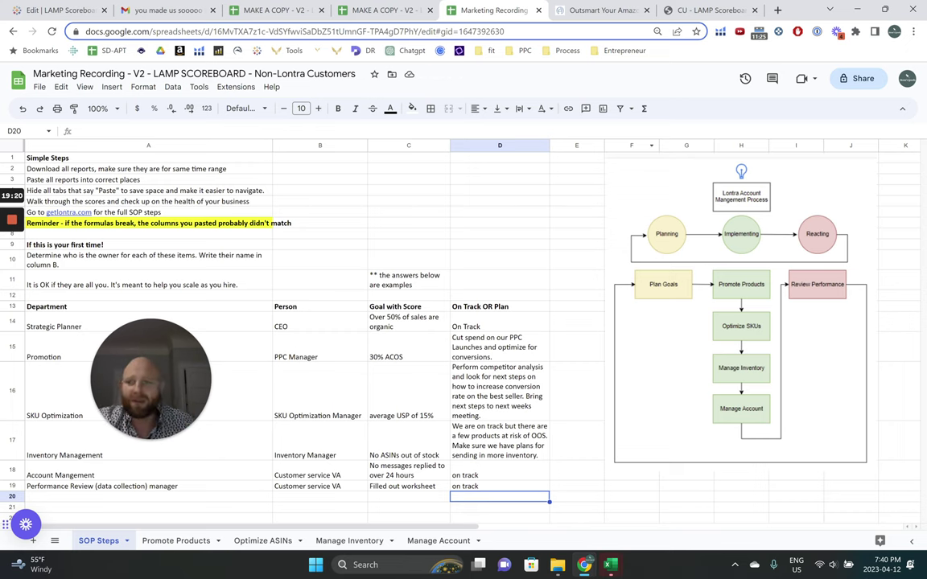
Scroll the LAMP Scoreboard guide through its Action Steps, highlighting the Promote Products heading.
{"action": "left_click", "coordinate": [597, 12]}
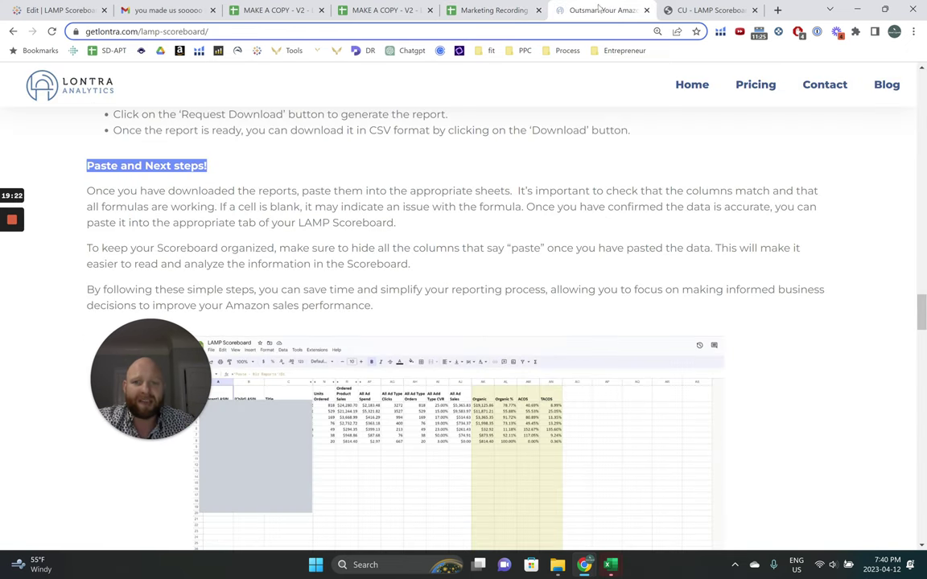
{"action": "left_click", "coordinate": [332, 190]}
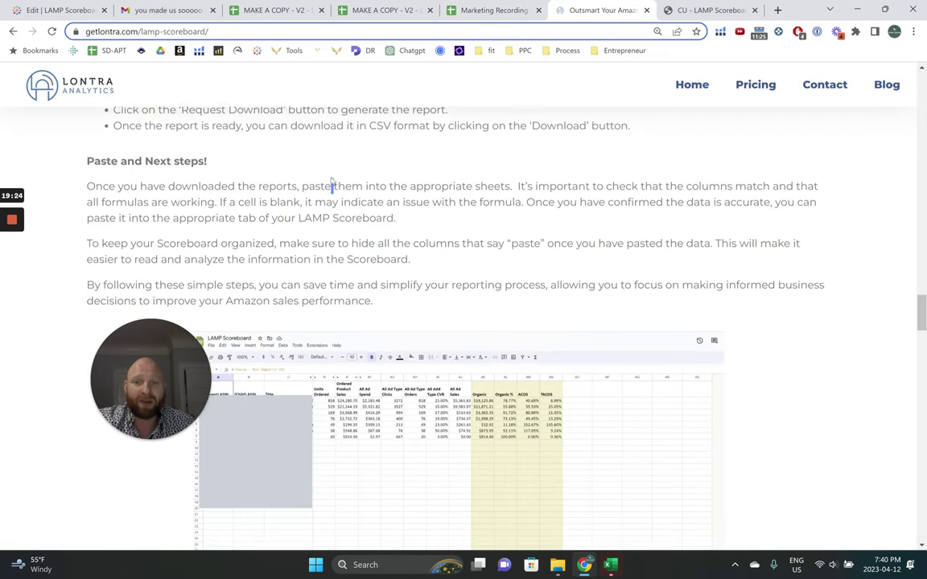
{"action": "scroll", "coordinate": [332, 189], "scroll_direction": "down", "scroll_amount": 6}
{"action": "scroll", "coordinate": [335, 180], "scroll_direction": "down", "scroll_amount": 4}
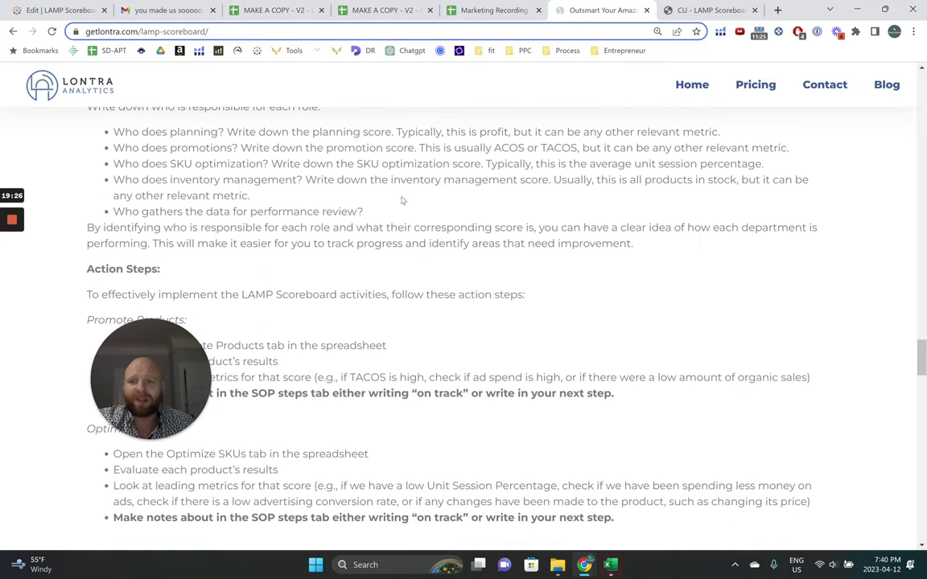
{"action": "scroll", "coordinate": [334, 197], "scroll_direction": "up", "scroll_amount": 2}
{"action": "scroll", "coordinate": [188, 207], "scroll_direction": "down", "scroll_amount": 3}
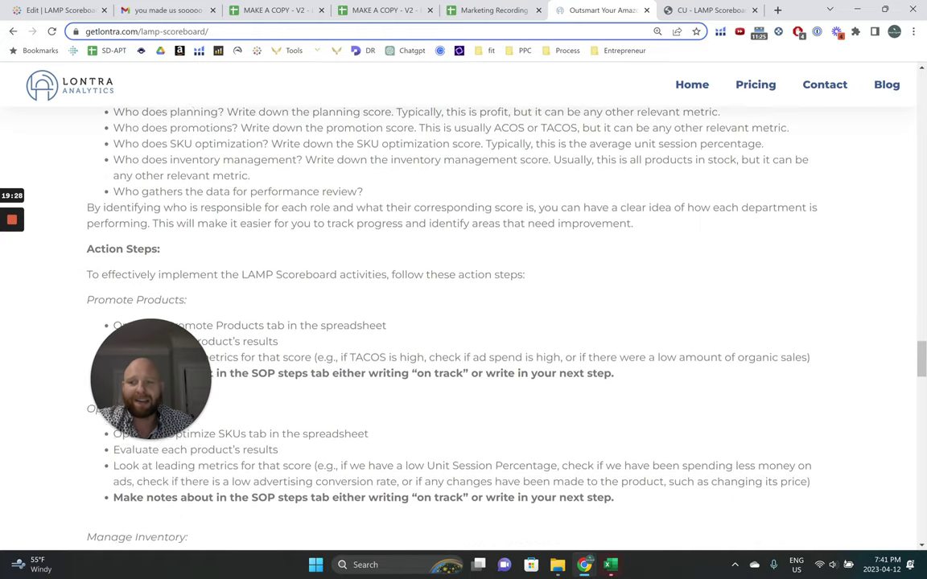
{"action": "left_click_drag", "start_coordinate": [187, 220], "coordinate": [86, 220]}
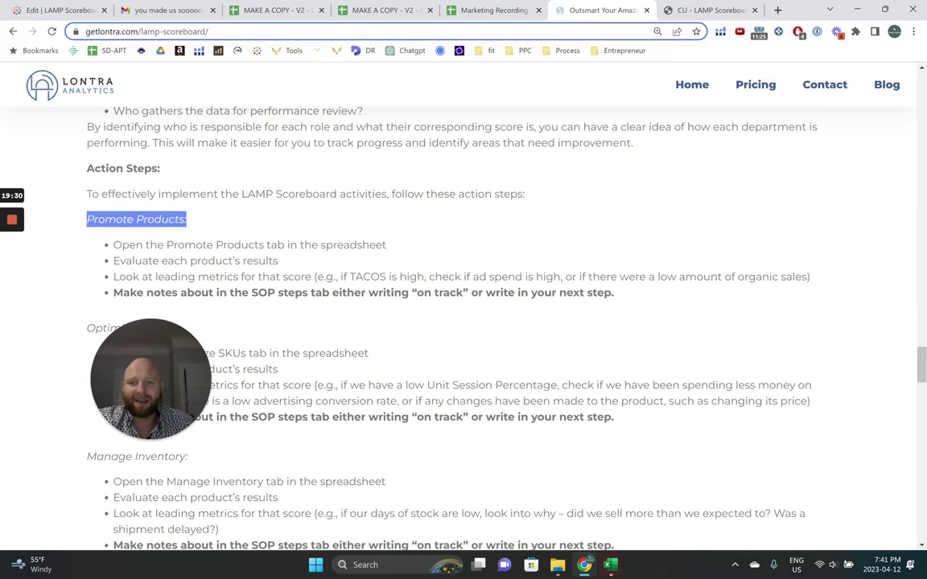
{"action": "scroll", "coordinate": [242, 229], "scroll_direction": "down", "scroll_amount": 2}
{"action": "left_click", "coordinate": [242, 217]}
{"action": "scroll", "coordinate": [210, 213], "scroll_direction": "down", "scroll_amount": 2}
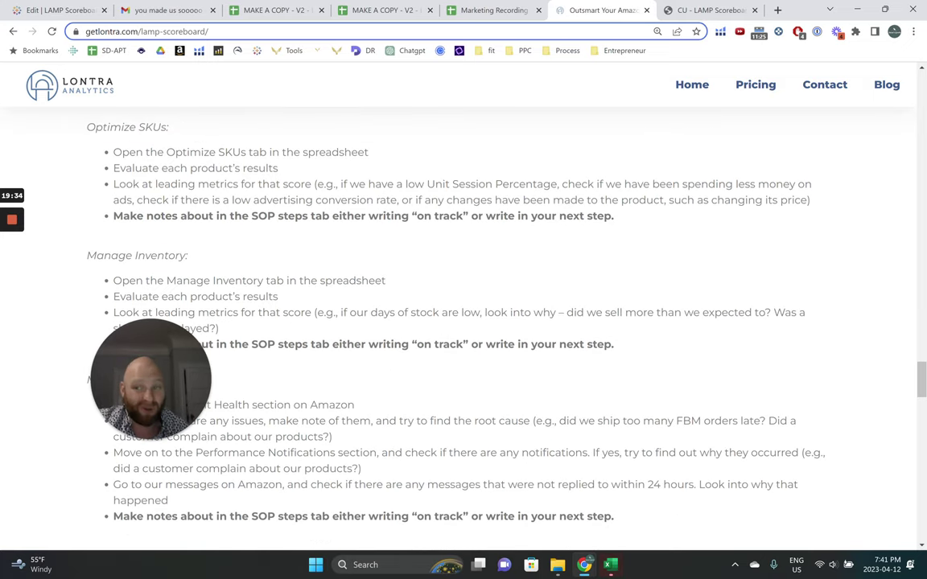
{"action": "scroll", "coordinate": [412, 250], "scroll_direction": "down", "scroll_amount": 6}
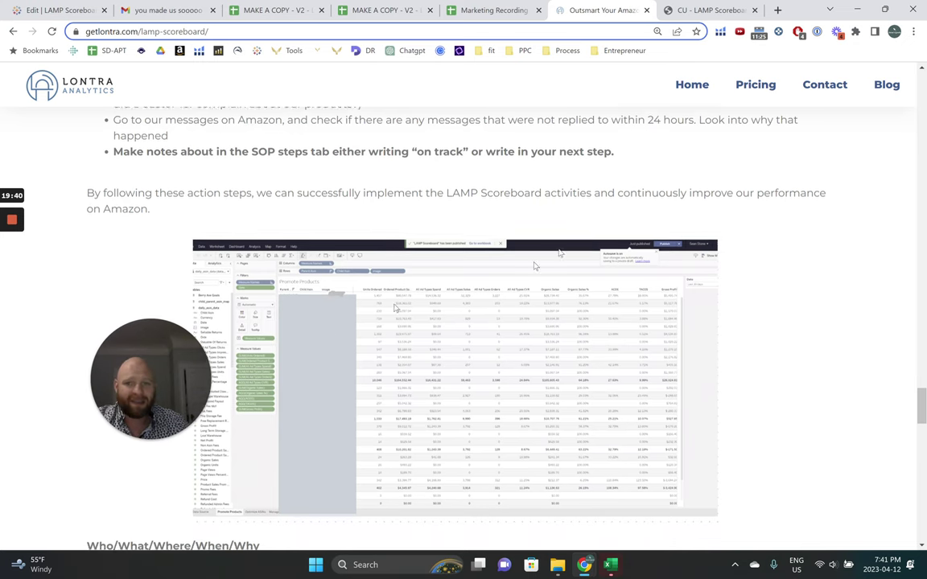
{"action": "scroll", "coordinate": [477, 297], "scroll_direction": "down", "scroll_amount": 2}
{"action": "scroll", "coordinate": [475, 293], "scroll_direction": "up", "scroll_amount": 1}
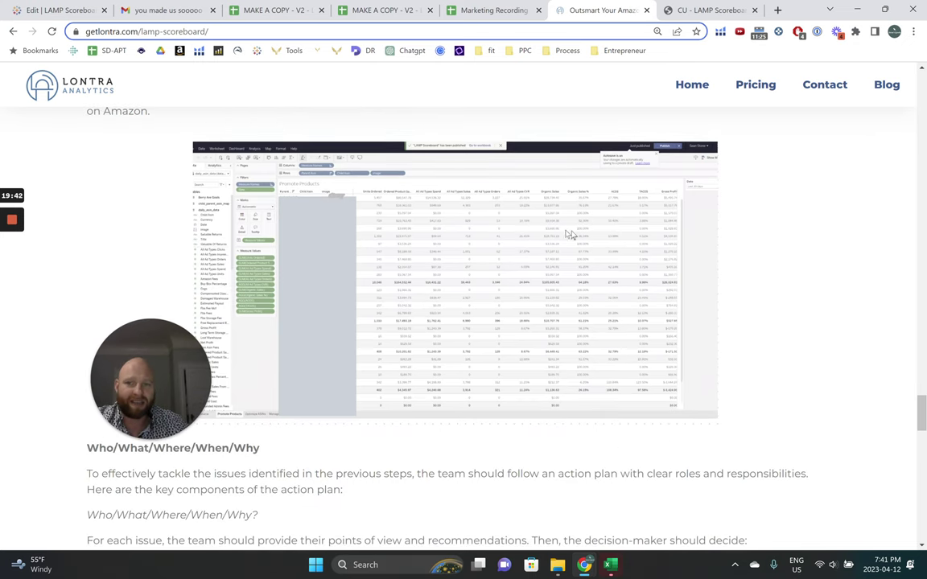
{"action": "scroll", "coordinate": [443, 310], "scroll_direction": "down", "scroll_amount": 1}
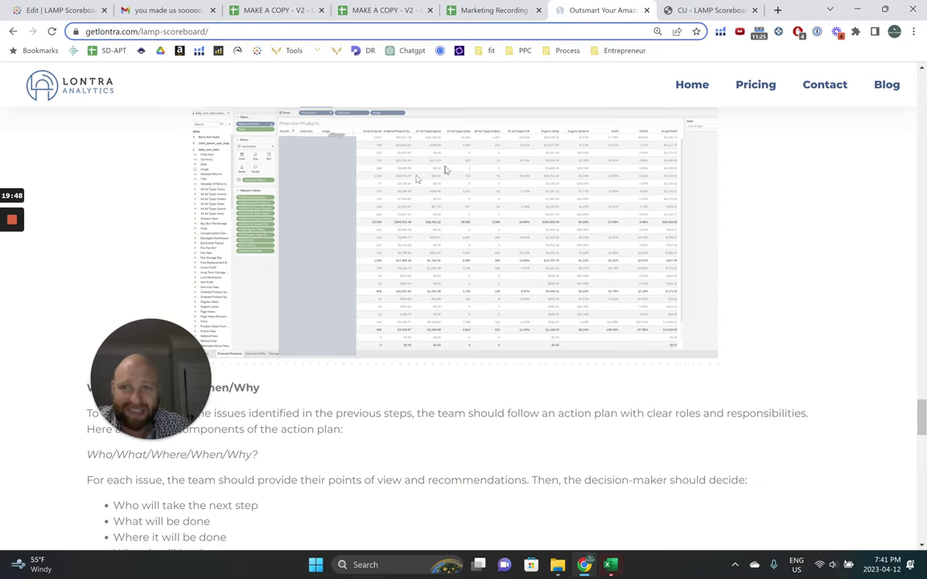
{"action": "scroll", "coordinate": [362, 217], "scroll_direction": "down", "scroll_amount": 2}
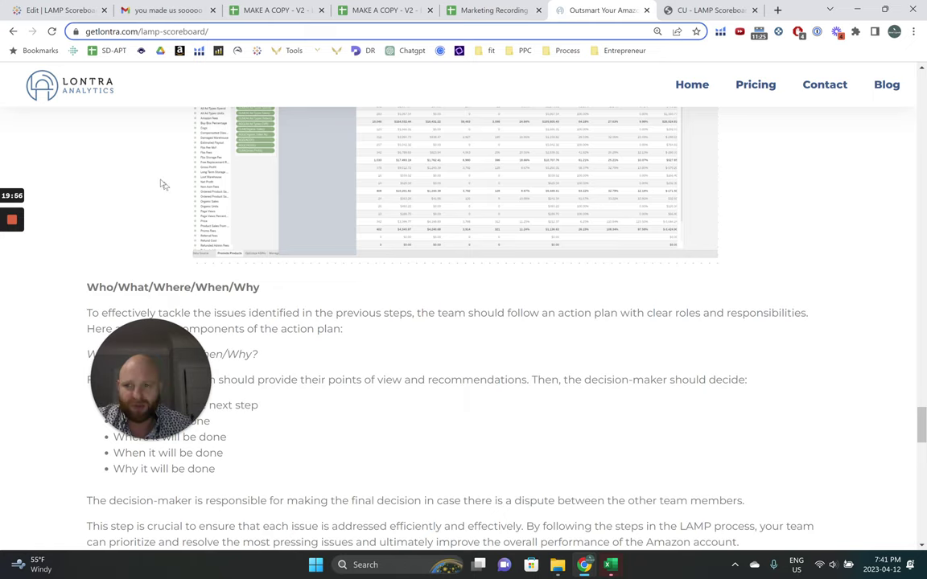
{"action": "scroll", "coordinate": [326, 288], "scroll_direction": "down", "scroll_amount": 2}
{"action": "scroll", "coordinate": [326, 288], "scroll_direction": "down", "scroll_amount": 1}
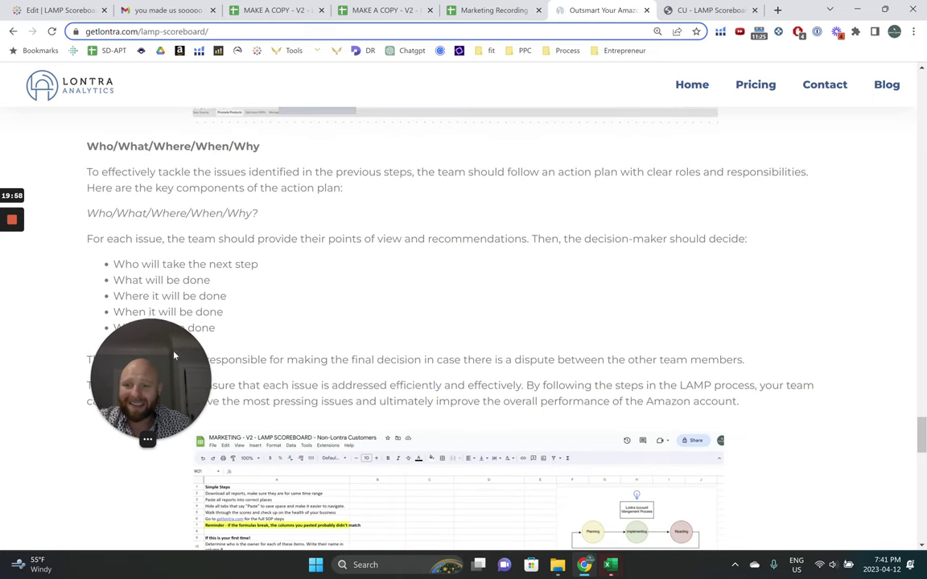
{"action": "scroll", "coordinate": [331, 294], "scroll_direction": "down", "scroll_amount": 2}
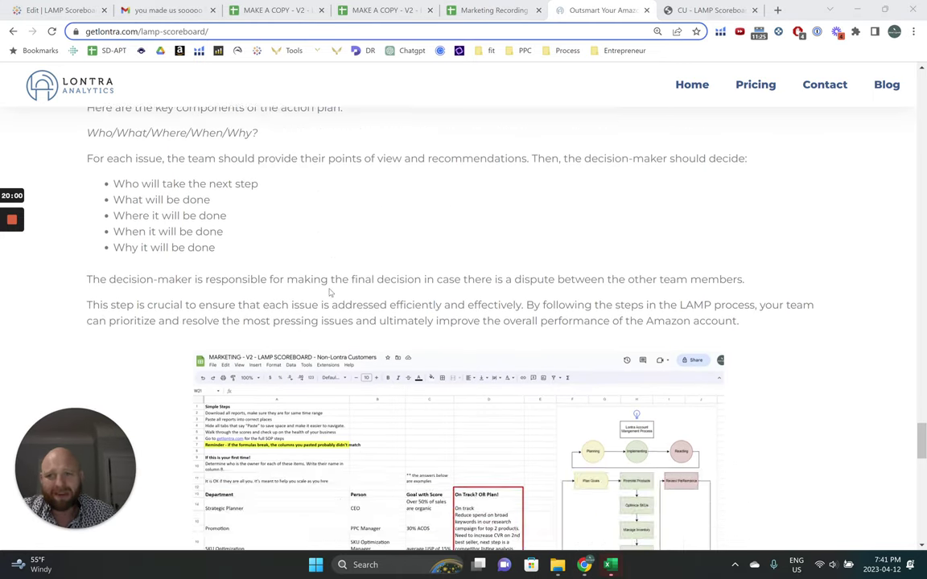
{"action": "scroll", "coordinate": [324, 283], "scroll_direction": "up", "scroll_amount": 2}
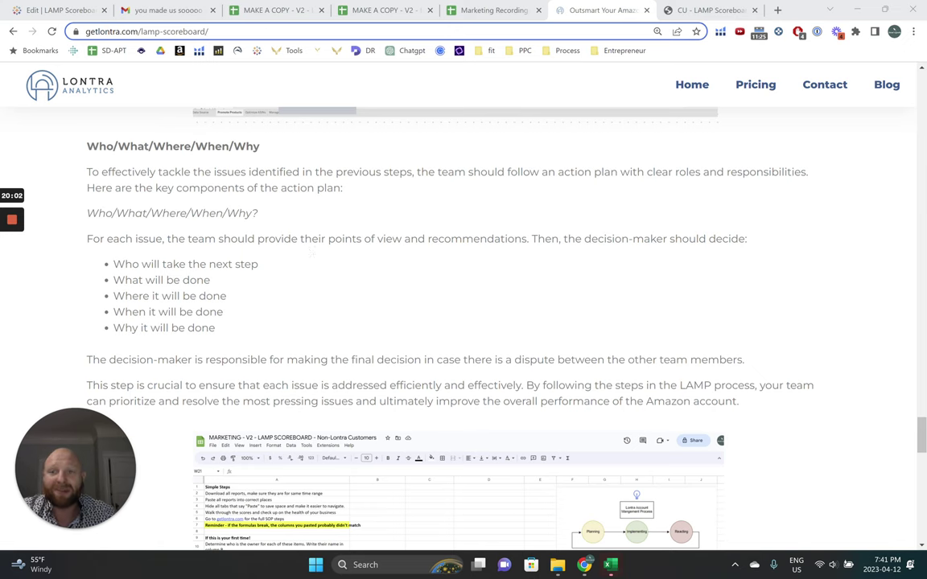
Highlight the Who/What/Where/When/Why section and read on to the What to do next offers.
{"action": "triple_click", "coordinate": [174, 146]}
{"action": "left_click", "coordinate": [279, 216]}
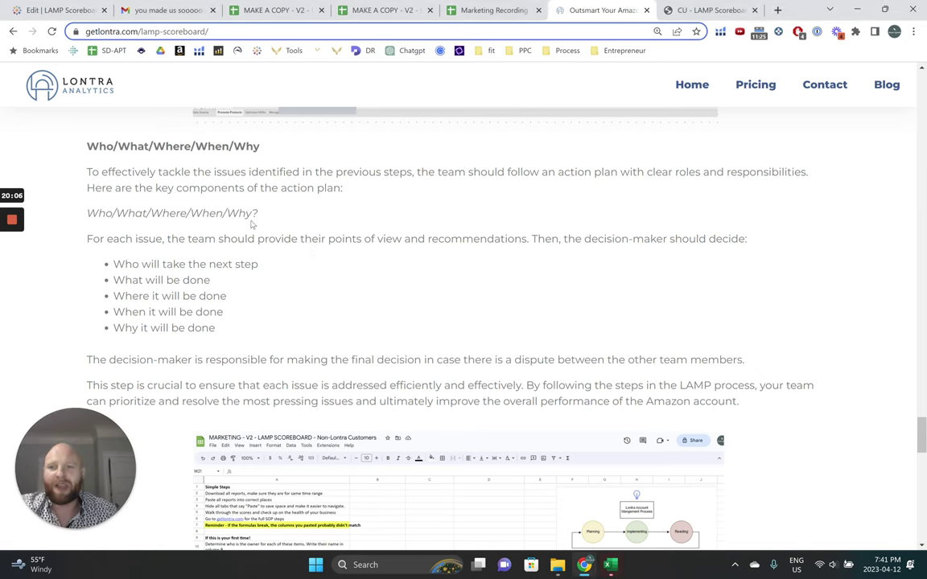
{"action": "triple_click", "coordinate": [241, 214]}
{"action": "left_click", "coordinate": [273, 226]}
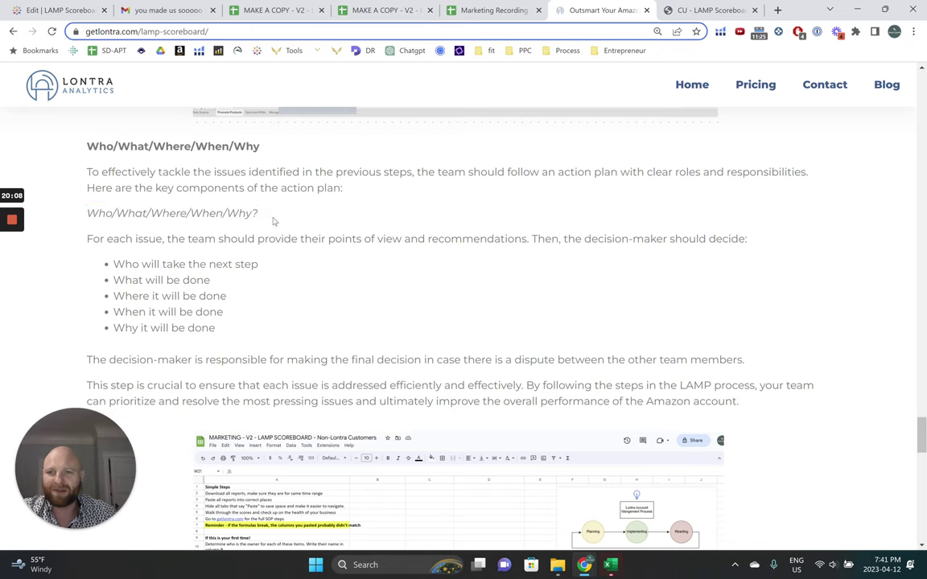
{"action": "scroll", "coordinate": [272, 228], "scroll_direction": "down", "scroll_amount": 2}
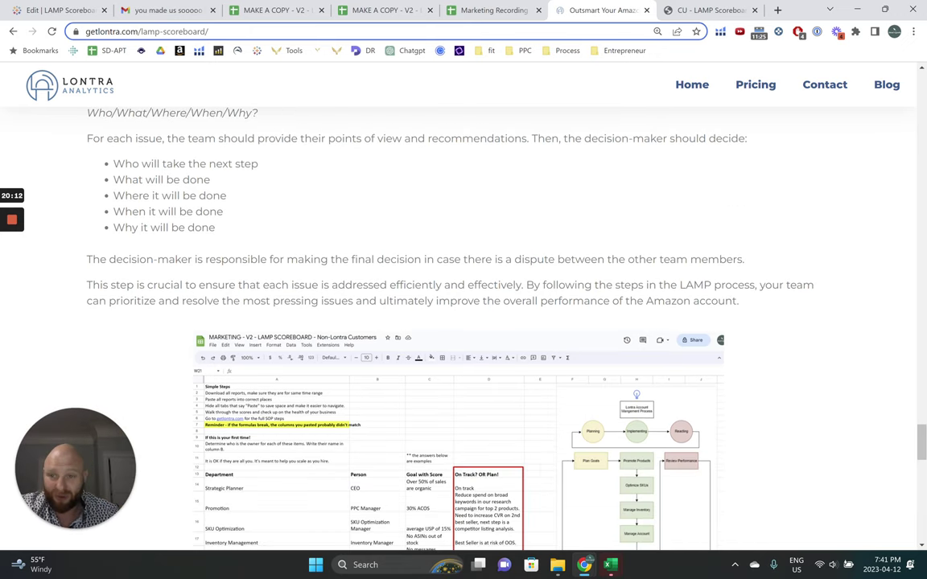
{"action": "scroll", "coordinate": [456, 322], "scroll_direction": "down", "scroll_amount": 1}
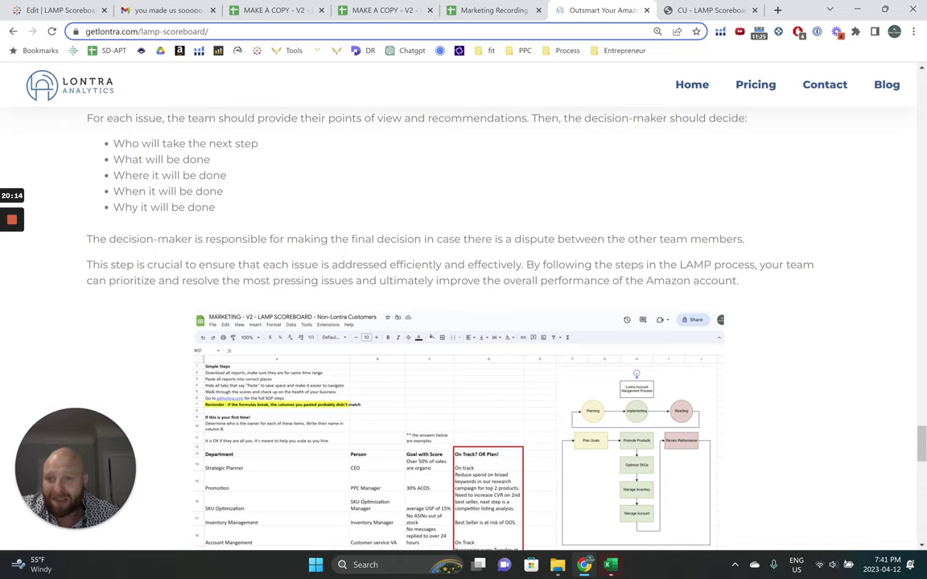
{"action": "scroll", "coordinate": [466, 284], "scroll_direction": "up", "scroll_amount": 2}
{"action": "scroll", "coordinate": [471, 362], "scroll_direction": "down", "scroll_amount": 3}
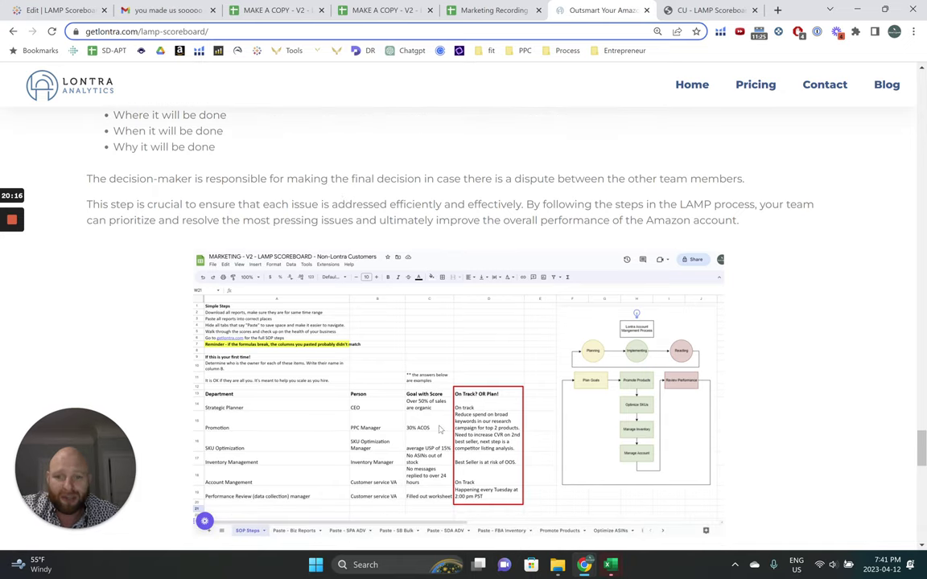
{"action": "scroll", "coordinate": [191, 232], "scroll_direction": "up", "scroll_amount": 3}
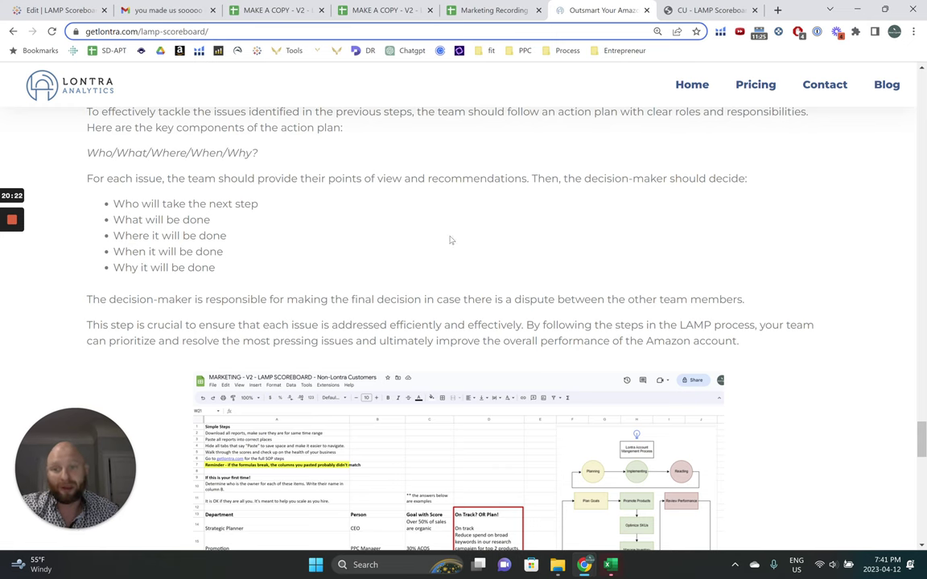
{"action": "scroll", "coordinate": [170, 285], "scroll_direction": "down", "scroll_amount": 2}
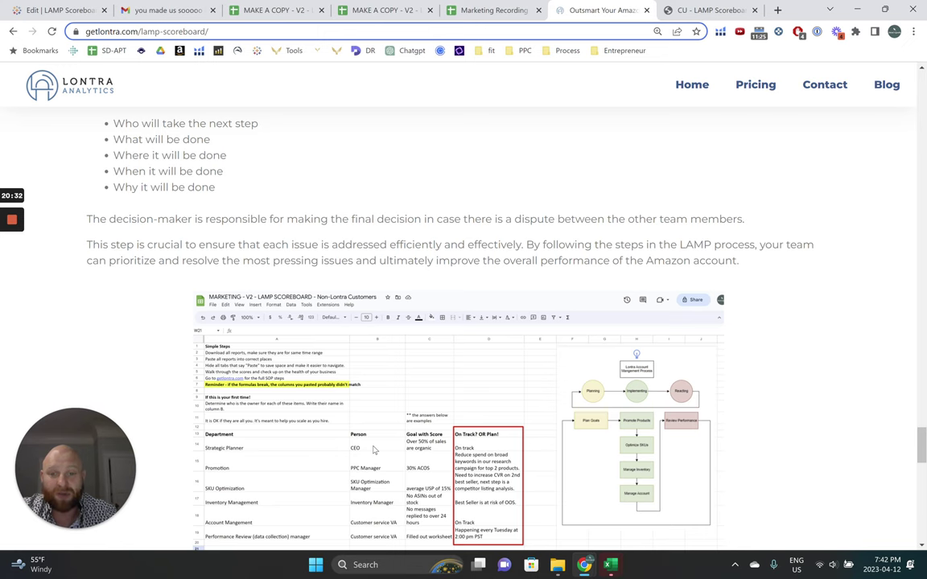
{"action": "scroll", "coordinate": [177, 360], "scroll_direction": "down", "scroll_amount": 1}
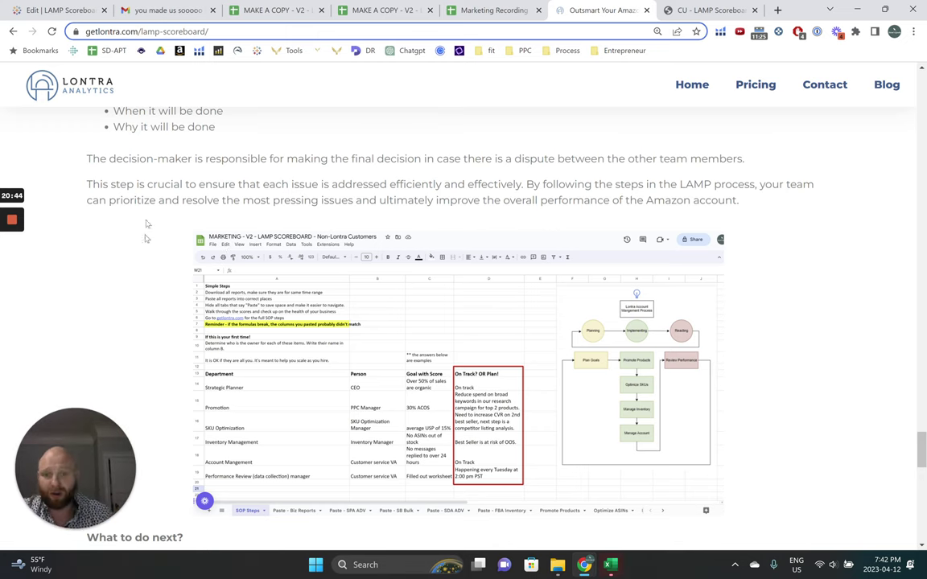
{"action": "scroll", "coordinate": [234, 209], "scroll_direction": "down", "scroll_amount": 1}
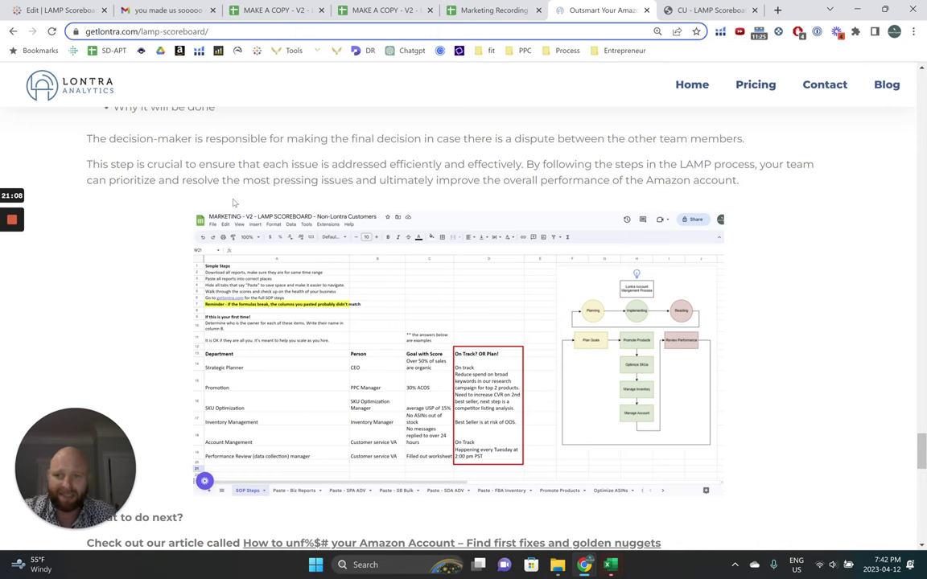
{"action": "scroll", "coordinate": [137, 259], "scroll_direction": "down", "scroll_amount": 1}
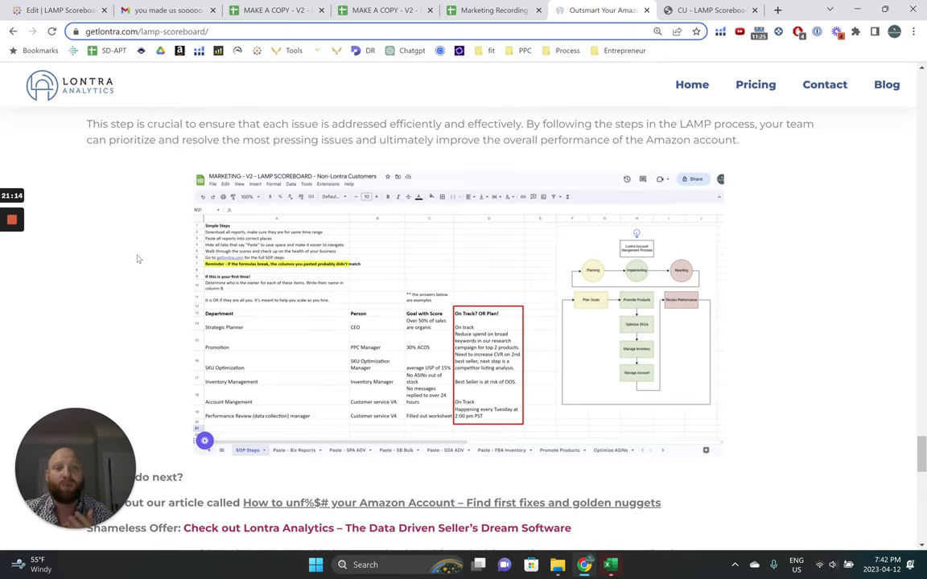
{"action": "scroll", "coordinate": [133, 209], "scroll_direction": "down", "scroll_amount": 2}
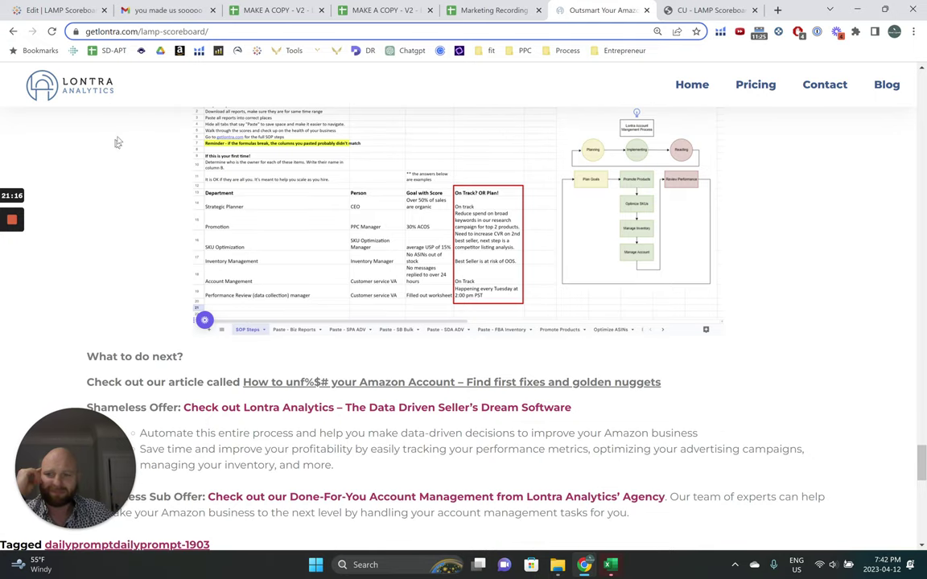
{"action": "scroll", "coordinate": [120, 145], "scroll_direction": "down", "scroll_amount": 3}
{"action": "scroll", "coordinate": [137, 141], "scroll_direction": "up", "scroll_amount": 1}
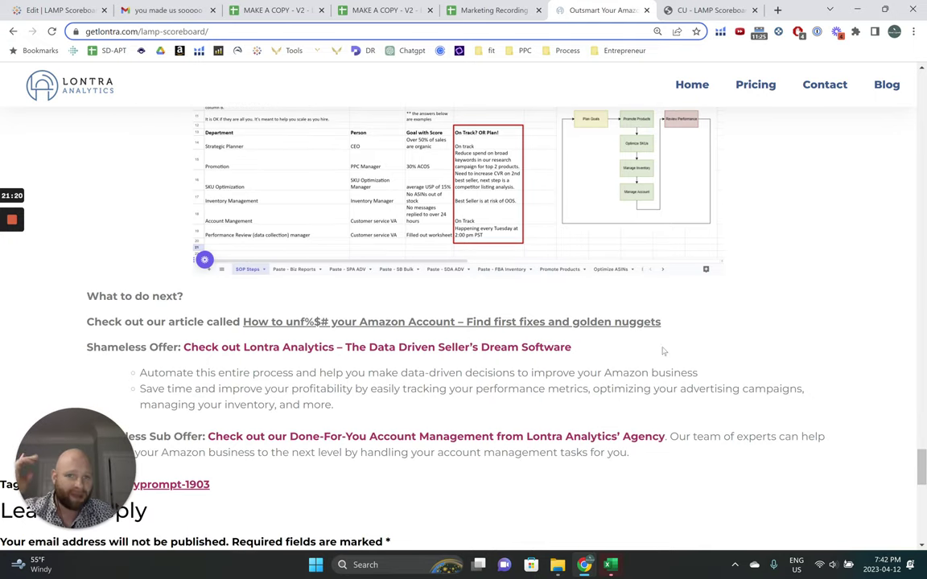
{"action": "left_click", "coordinate": [52, 10]}
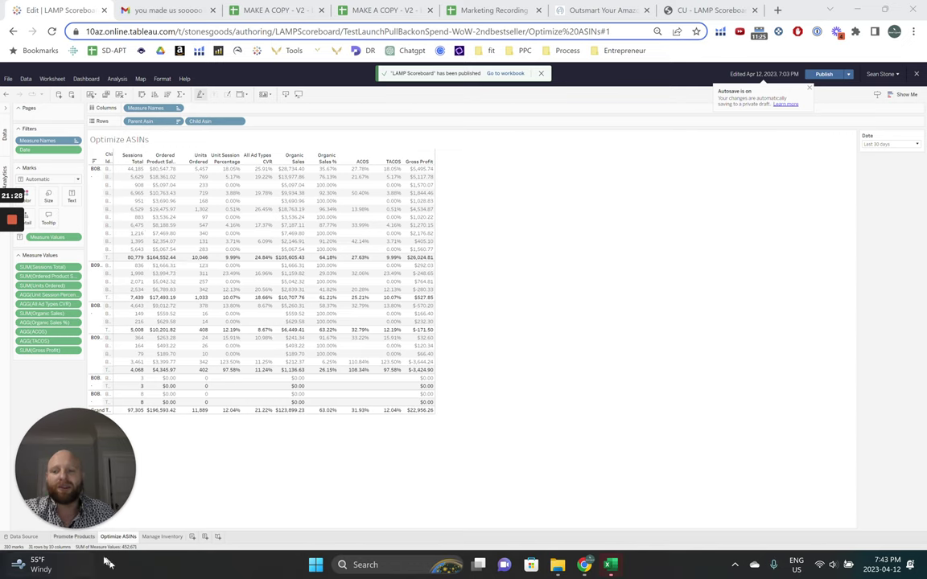
Show the Promote Products sheet of the LAMP Scoreboard workbook and expand its Data pane.
{"action": "left_click", "coordinate": [74, 537]}
{"action": "left_click_drag", "start_coordinate": [74, 467], "coordinate": [724, 394]}
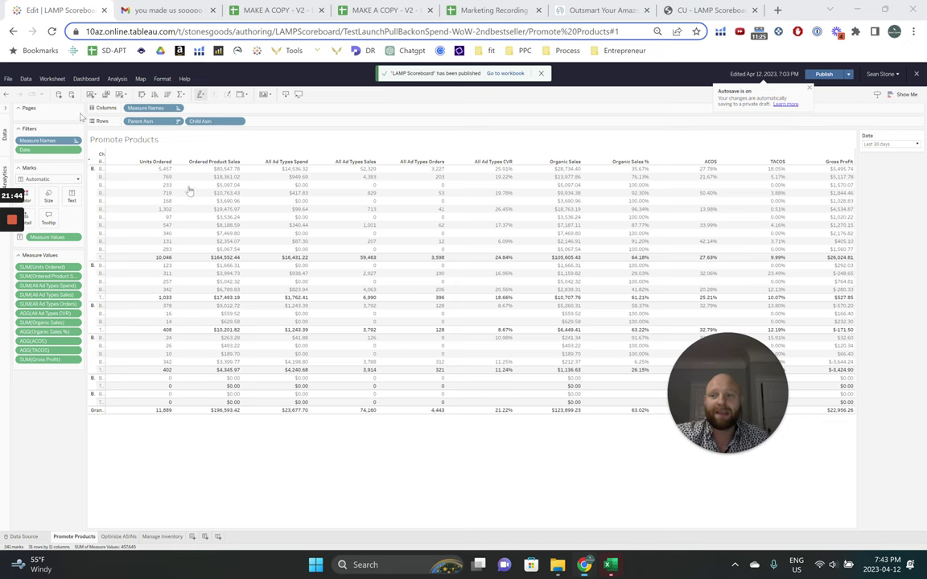
{"action": "left_click", "coordinate": [5, 133]}
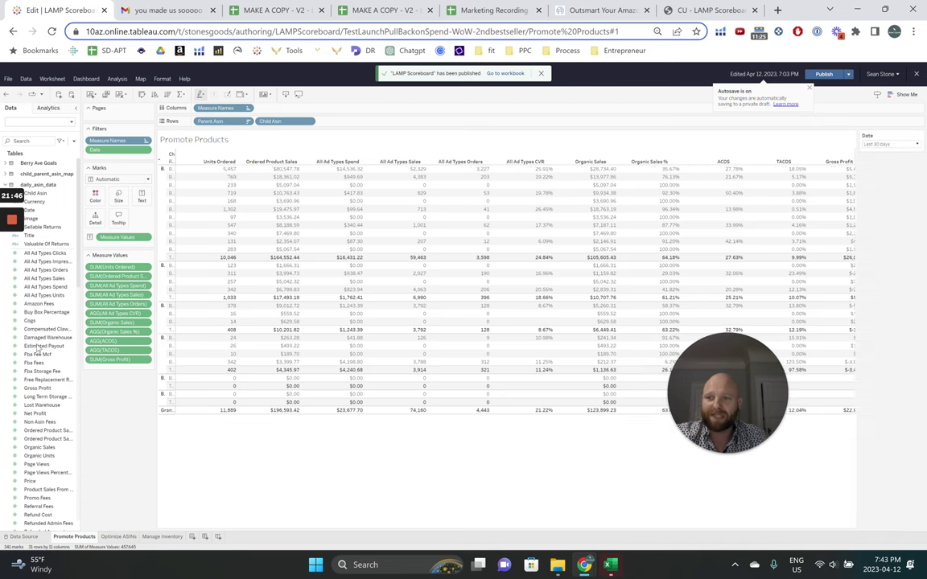
Drag the Organic Sales field from the Data pane over the Promote Products table.
{"action": "left_click", "coordinate": [37, 388]}
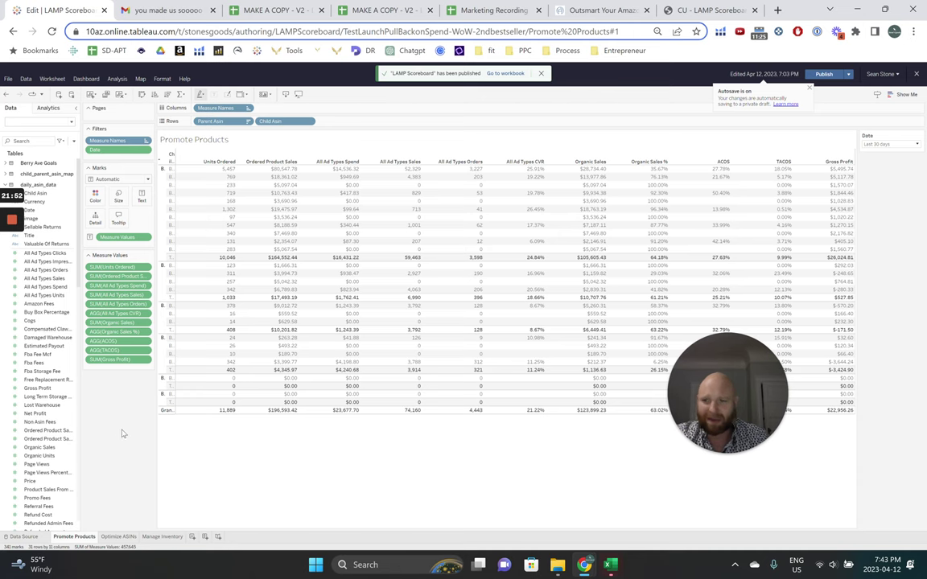
{"action": "scroll", "coordinate": [49, 402], "scroll_direction": "down", "scroll_amount": 1}
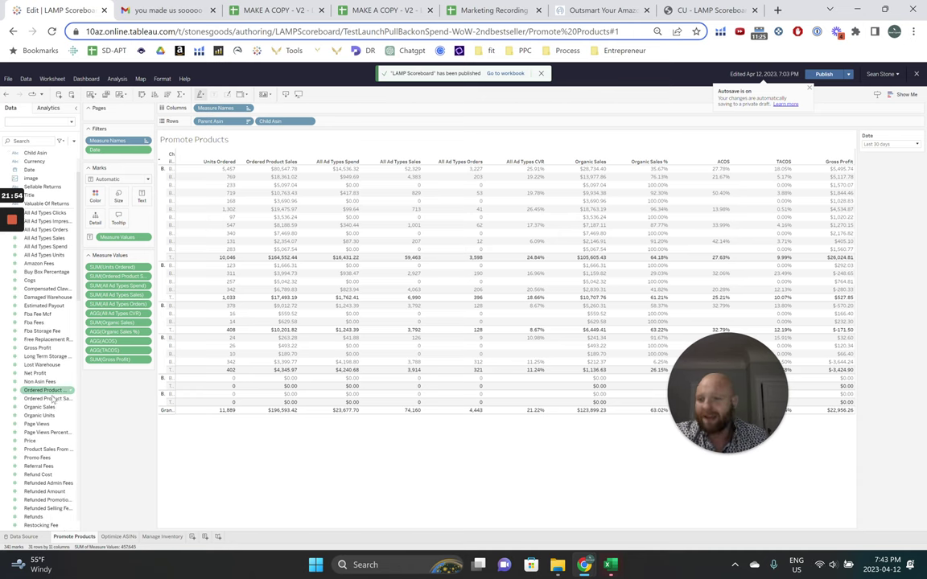
{"action": "left_click", "coordinate": [49, 407]}
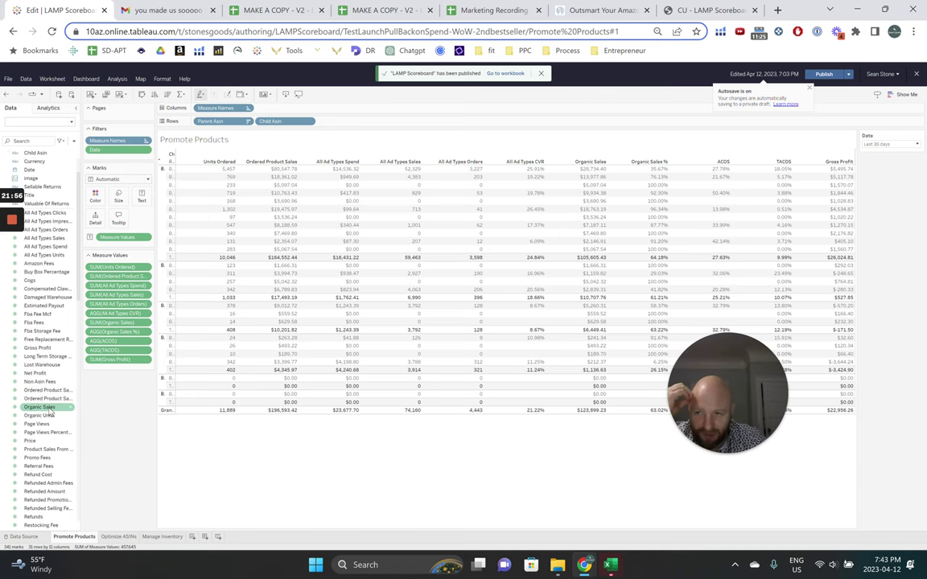
{"action": "left_click_drag", "start_coordinate": [49, 409], "coordinate": [304, 485]}
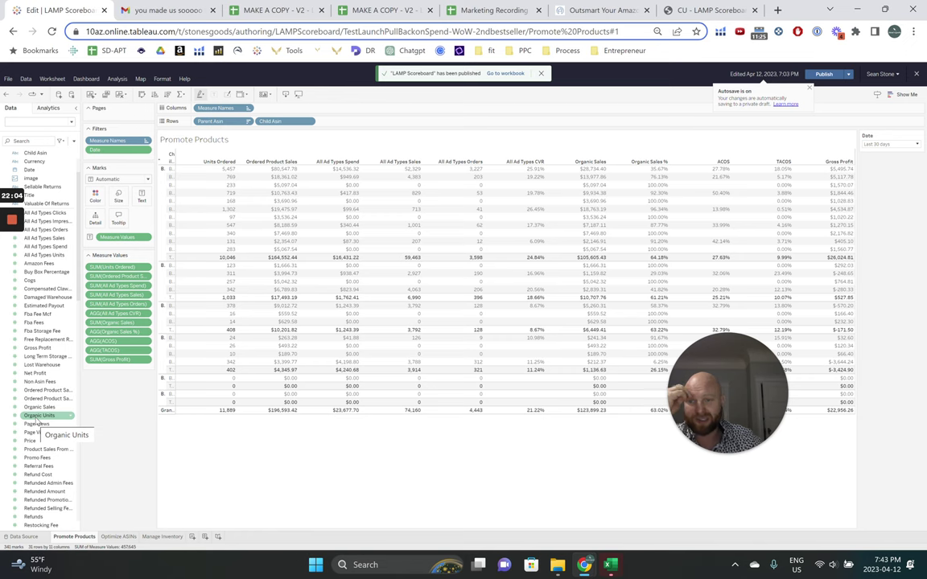
Scroll through the remaining fields, then collapse the Data pane to widen the worksheet.
{"action": "scroll", "coordinate": [36, 421], "scroll_direction": "down", "scroll_amount": 3}
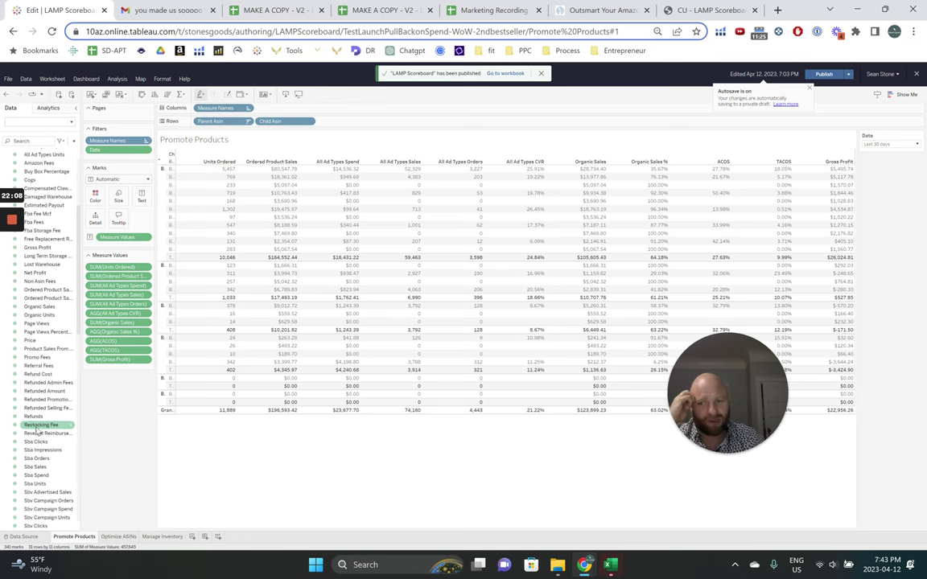
{"action": "scroll", "coordinate": [34, 431], "scroll_direction": "down", "scroll_amount": 3}
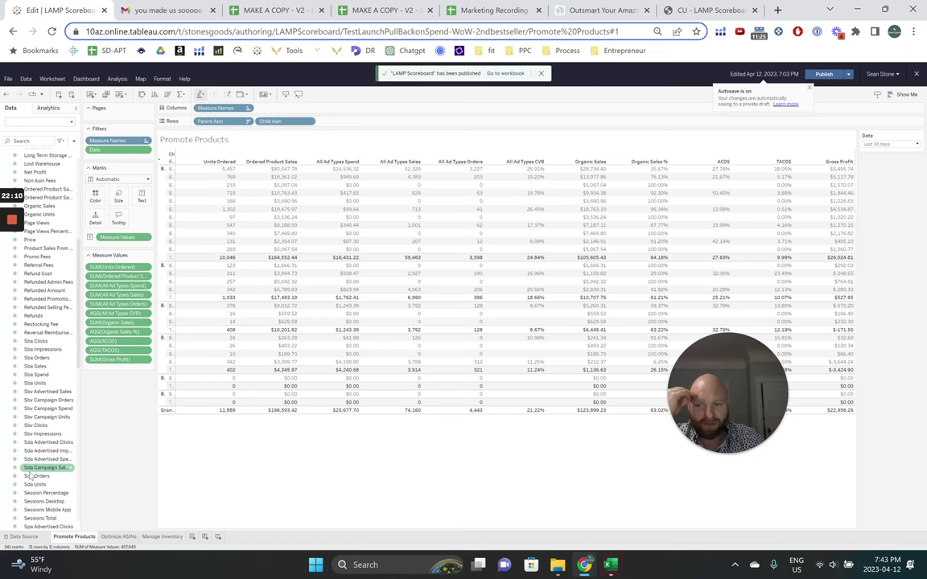
{"action": "scroll", "coordinate": [27, 482], "scroll_direction": "down", "scroll_amount": 1}
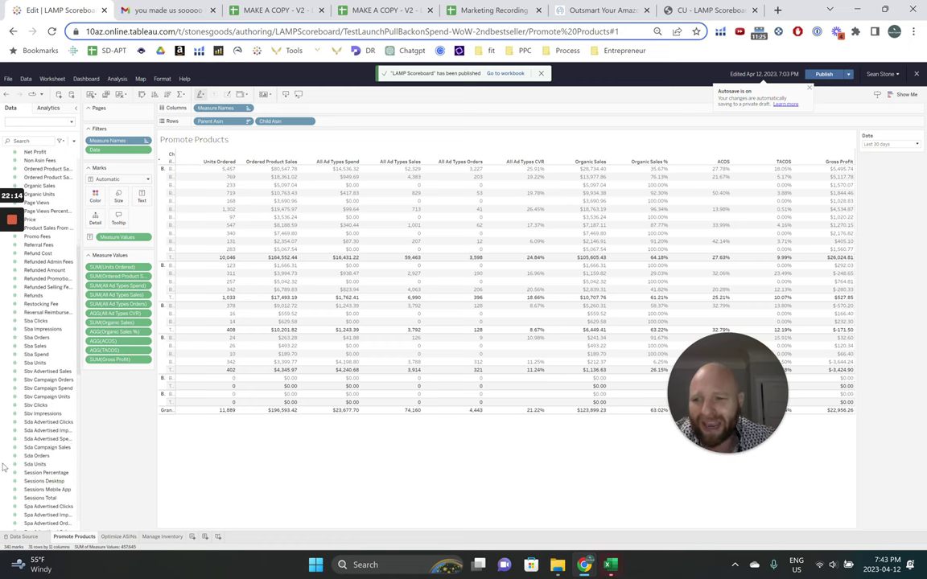
{"action": "scroll", "coordinate": [32, 467], "scroll_direction": "down", "scroll_amount": 4}
{"action": "scroll", "coordinate": [50, 444], "scroll_direction": "down", "scroll_amount": 3}
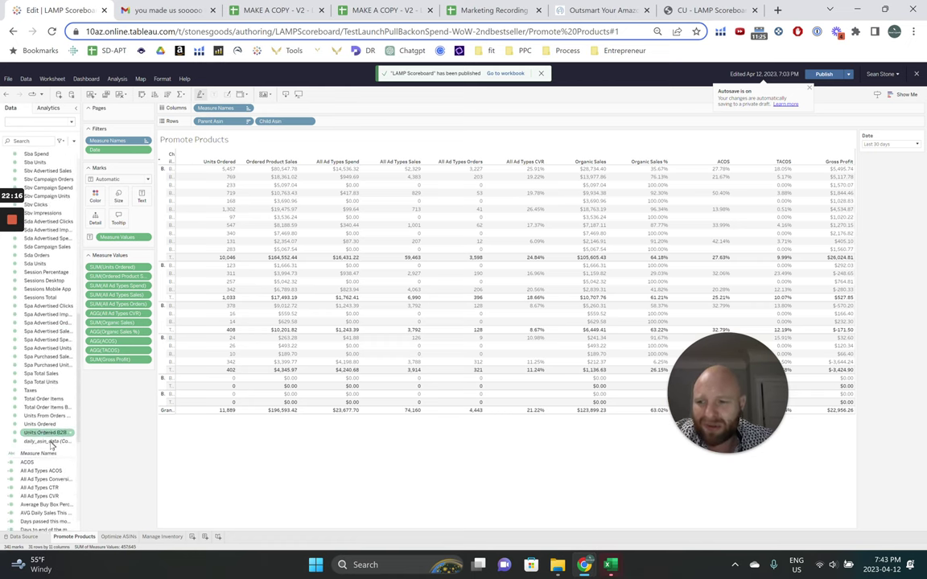
{"action": "scroll", "coordinate": [53, 419], "scroll_direction": "down", "scroll_amount": 3}
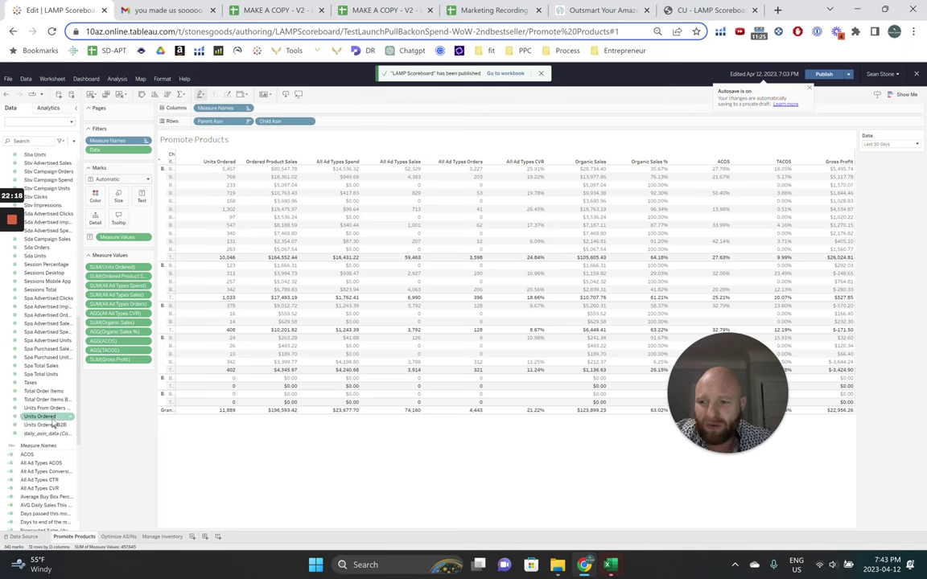
{"action": "scroll", "coordinate": [64, 370], "scroll_direction": "down", "scroll_amount": 3}
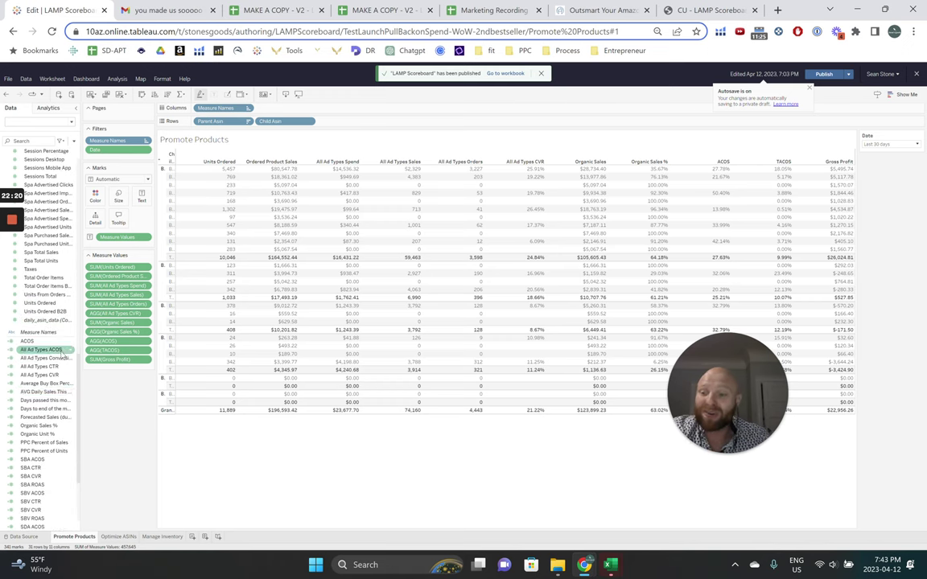
{"action": "scroll", "coordinate": [63, 390], "scroll_direction": "down", "scroll_amount": 3}
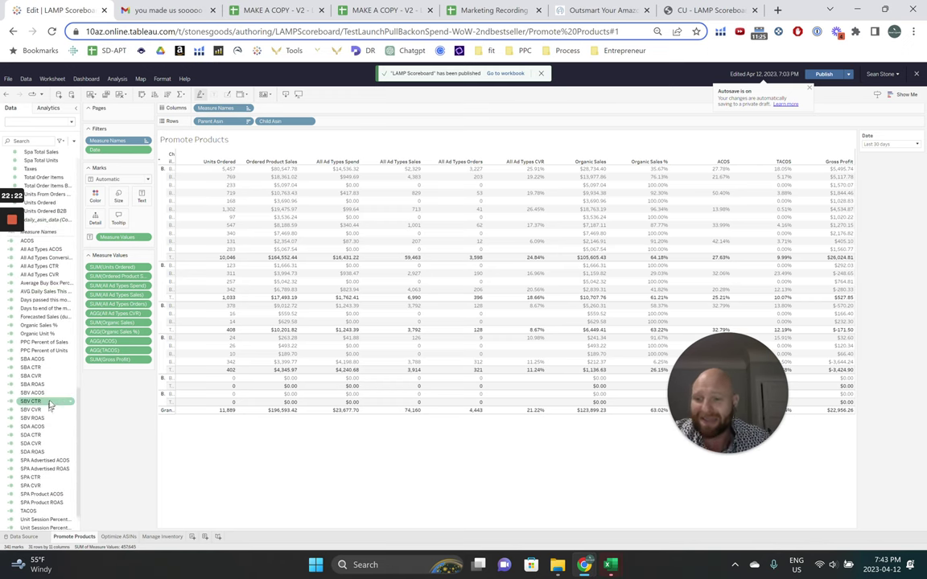
{"action": "scroll", "coordinate": [56, 406], "scroll_direction": "down", "scroll_amount": 2}
{"action": "scroll", "coordinate": [49, 427], "scroll_direction": "up", "scroll_amount": 3}
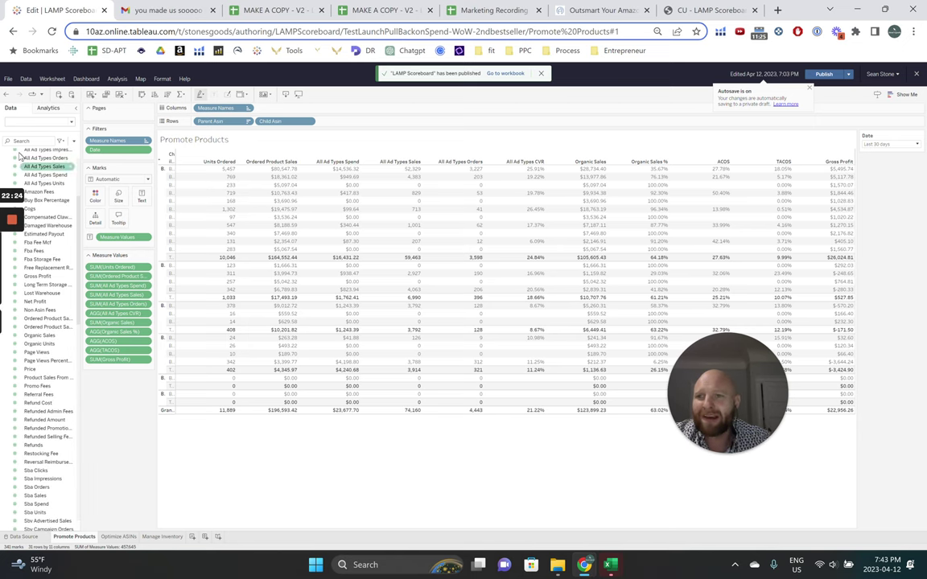
{"action": "left_click", "coordinate": [74, 107]}
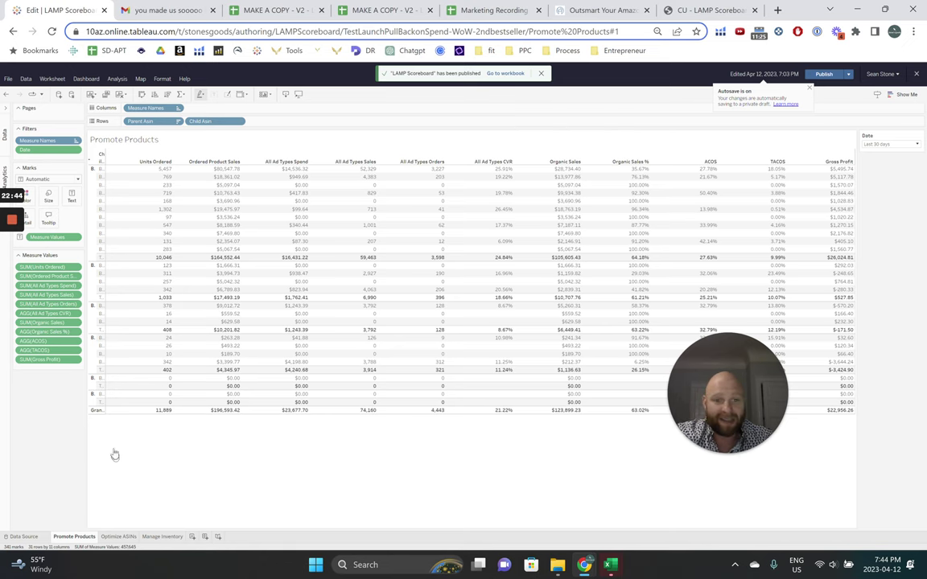
{"action": "left_click", "coordinate": [119, 537]}
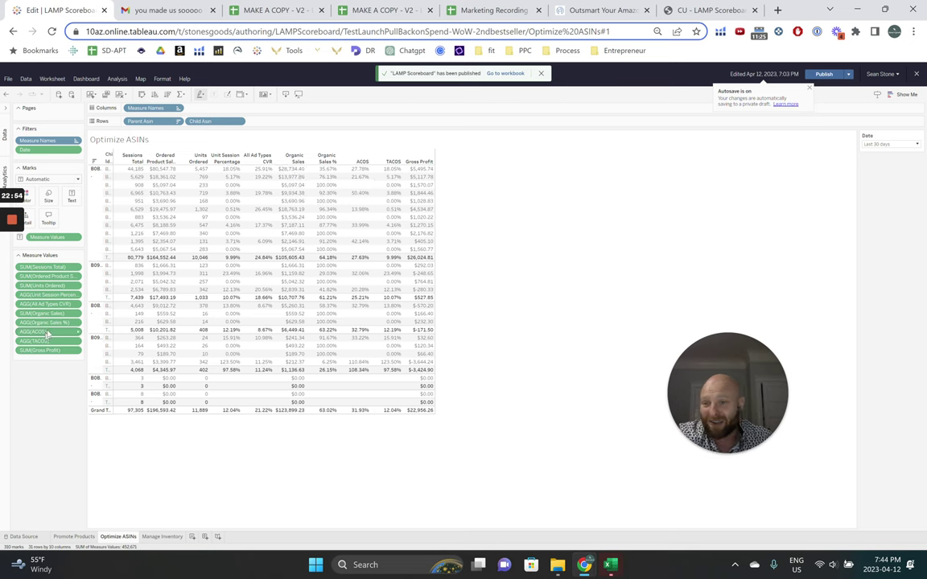
Move the Organic Sales % measure ahead of All Ad Types CVR in Measure Values.
{"action": "left_click_drag", "start_coordinate": [51, 323], "coordinate": [46, 304]}
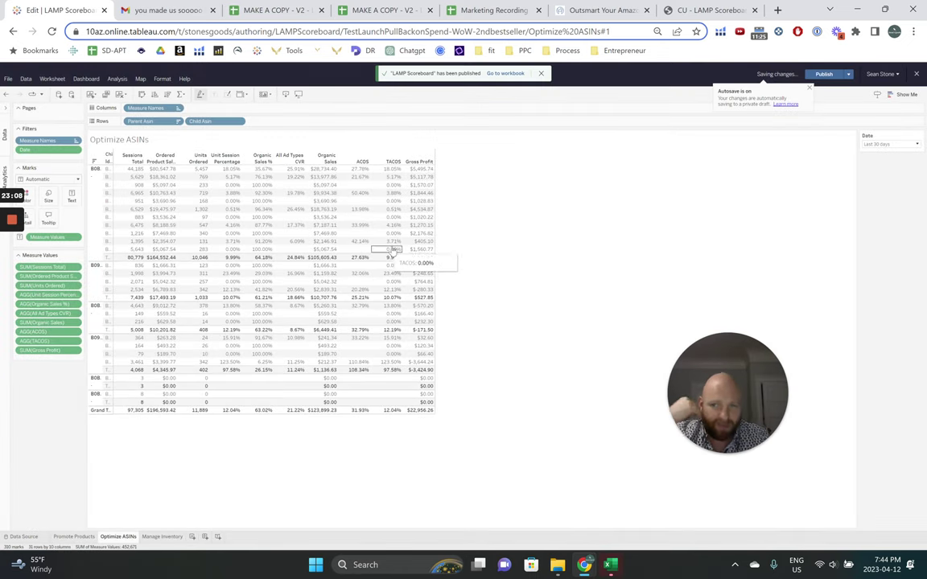
{"action": "left_click", "coordinate": [162, 537]}
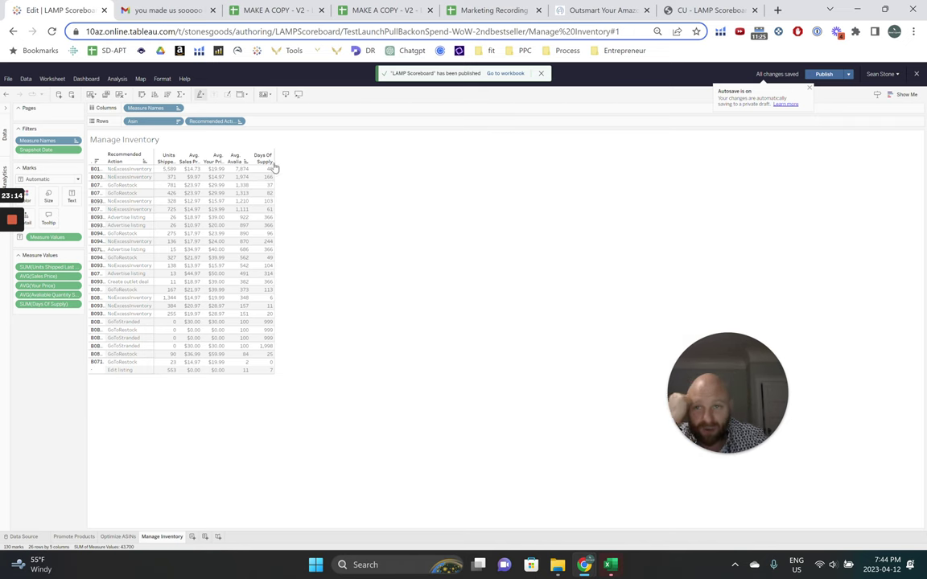
Sort the Manage Inventory table using the Days Of Supply header's sort icon.
{"action": "left_click", "coordinate": [270, 163]}
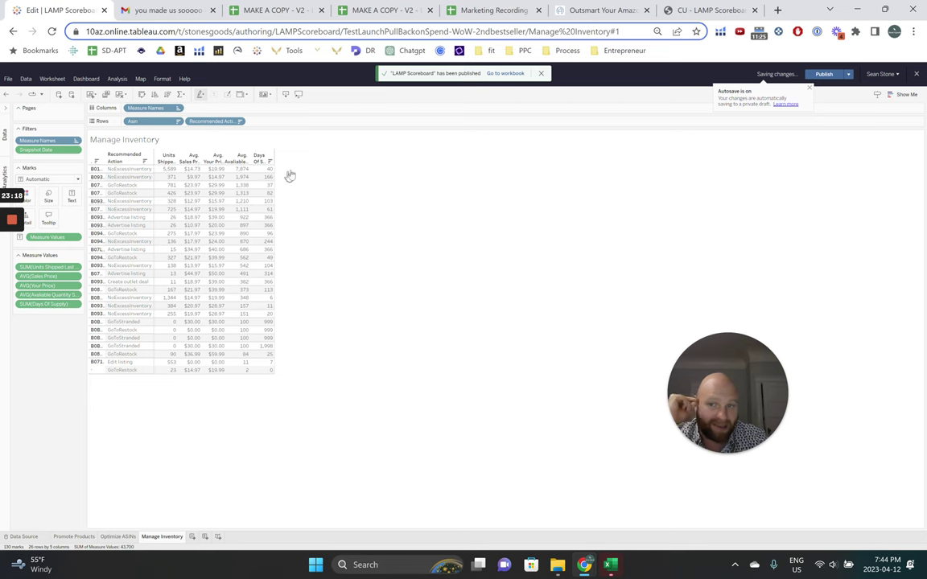
{"action": "left_click", "coordinate": [270, 163]}
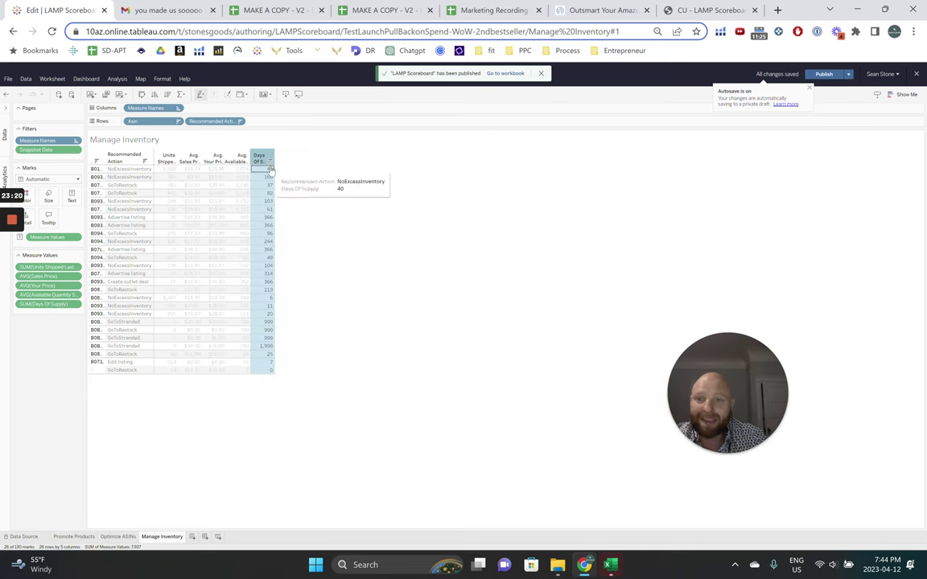
{"action": "left_click", "coordinate": [320, 260]}
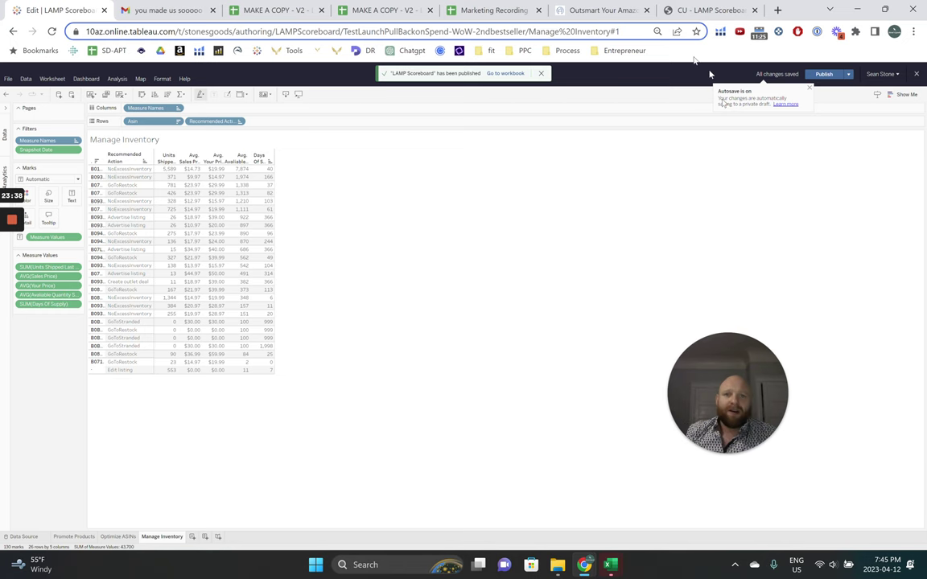
{"action": "left_click", "coordinate": [567, 9]}
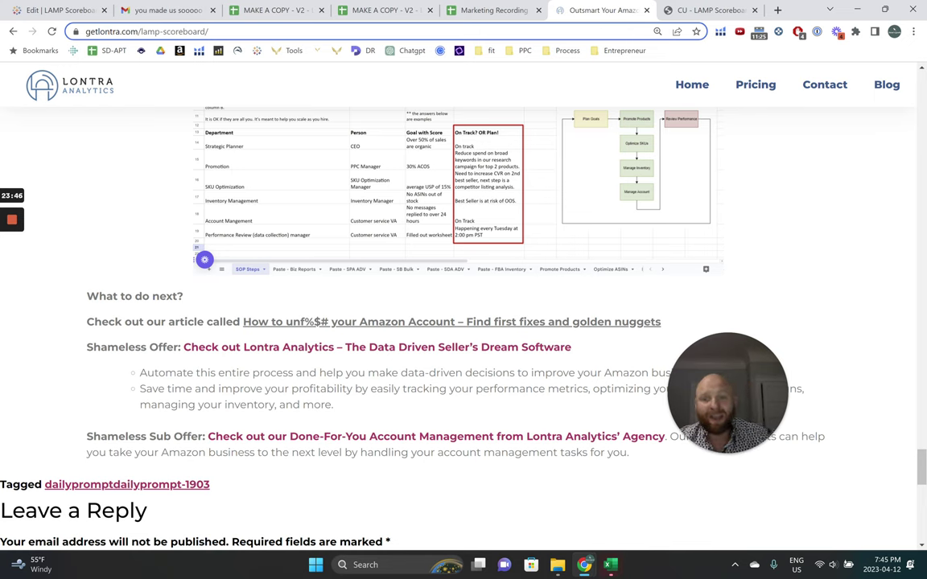
Back on the LAMP Scoreboard article, scroll down through the What to do next offers.
{"action": "double_click", "coordinate": [256, 322]}
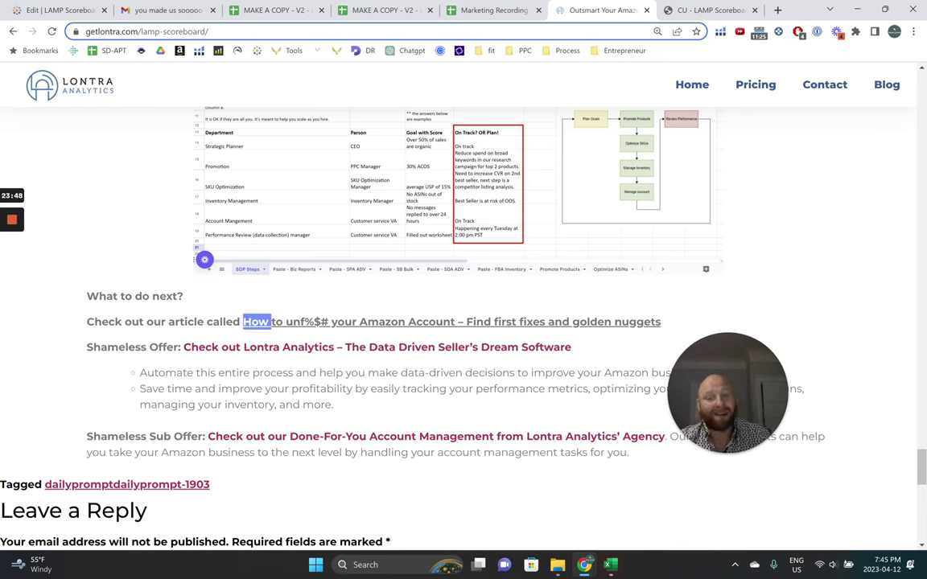
{"action": "left_click", "coordinate": [232, 290]}
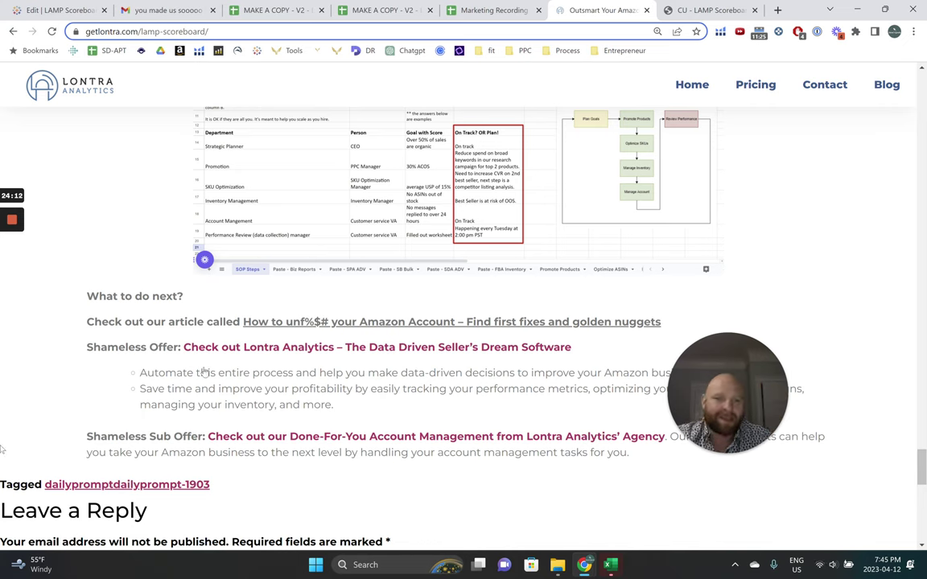
{"action": "left_click_drag", "start_coordinate": [738, 376], "coordinate": [842, 276]}
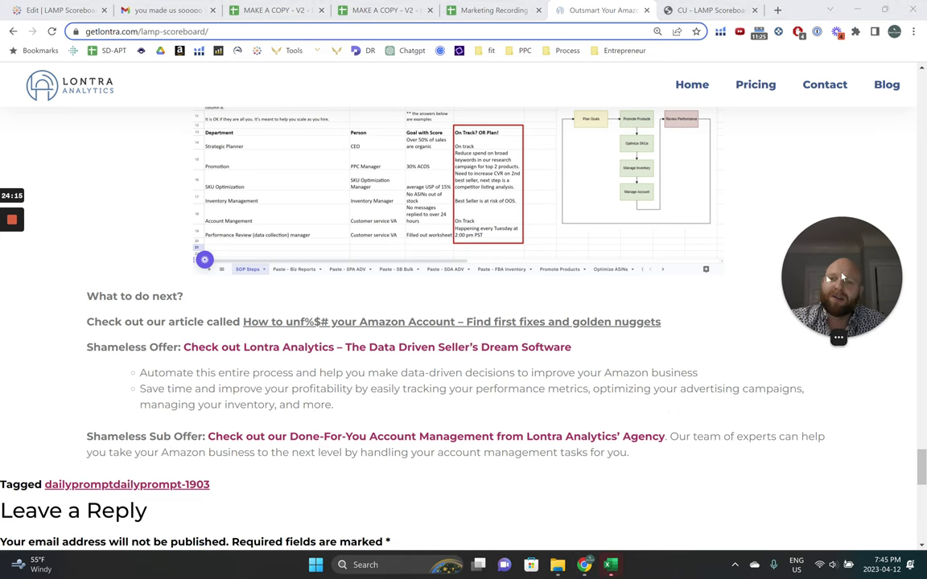
{"action": "left_click", "coordinate": [125, 348]}
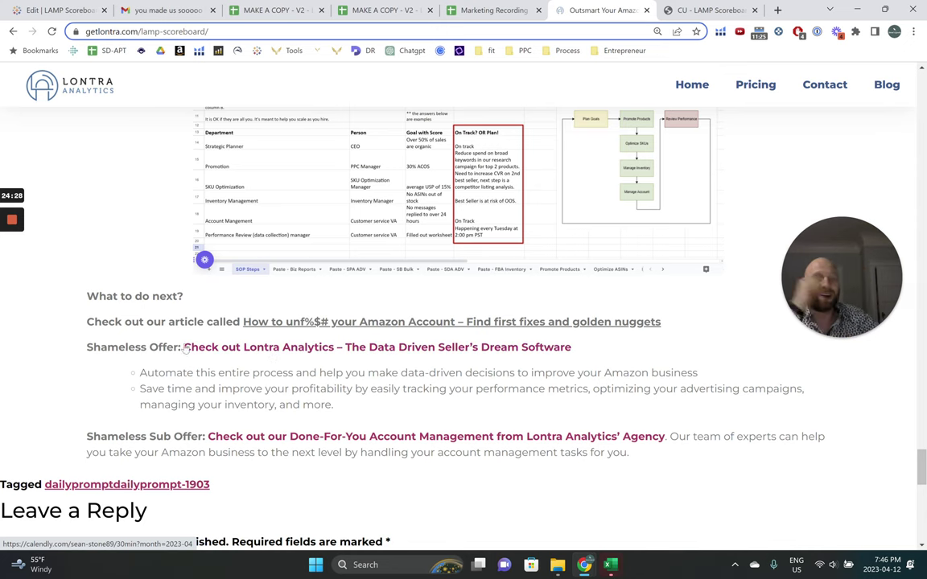
{"action": "scroll", "coordinate": [141, 342], "scroll_direction": "down", "scroll_amount": 1}
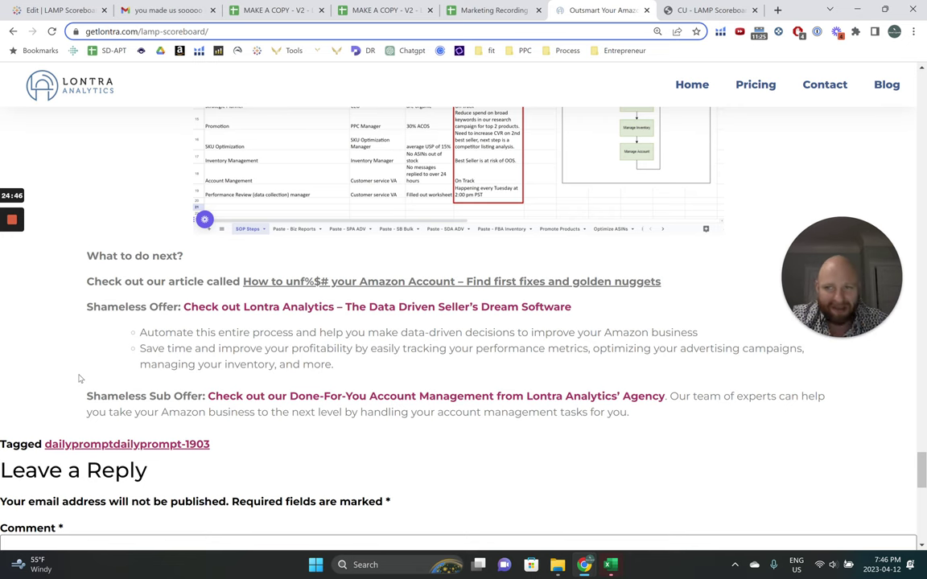
Scroll up past the article screenshots to the Manage Inventory and Manage Account lists.
{"action": "scroll", "coordinate": [152, 210], "scroll_direction": "up", "scroll_amount": 10}
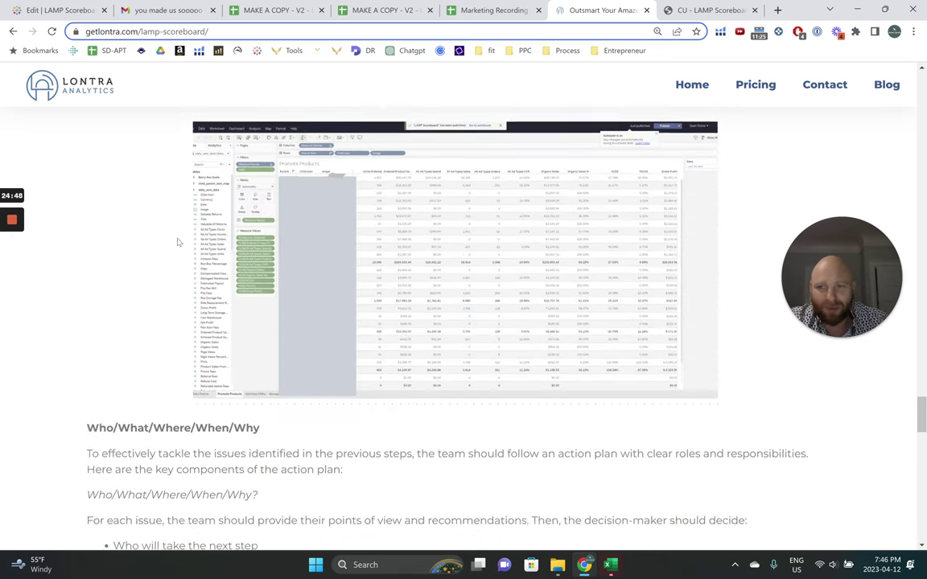
{"action": "scroll", "coordinate": [179, 241], "scroll_direction": "up", "scroll_amount": 5}
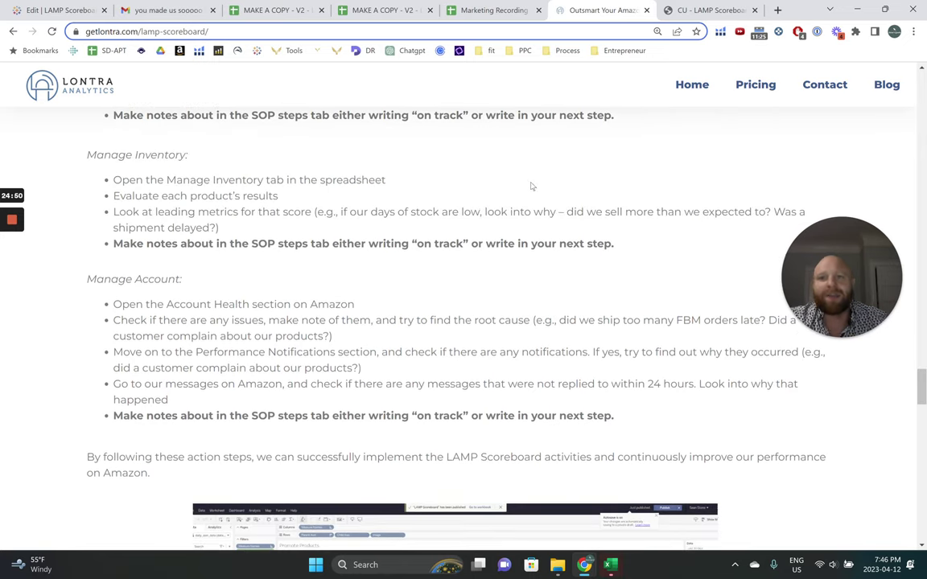